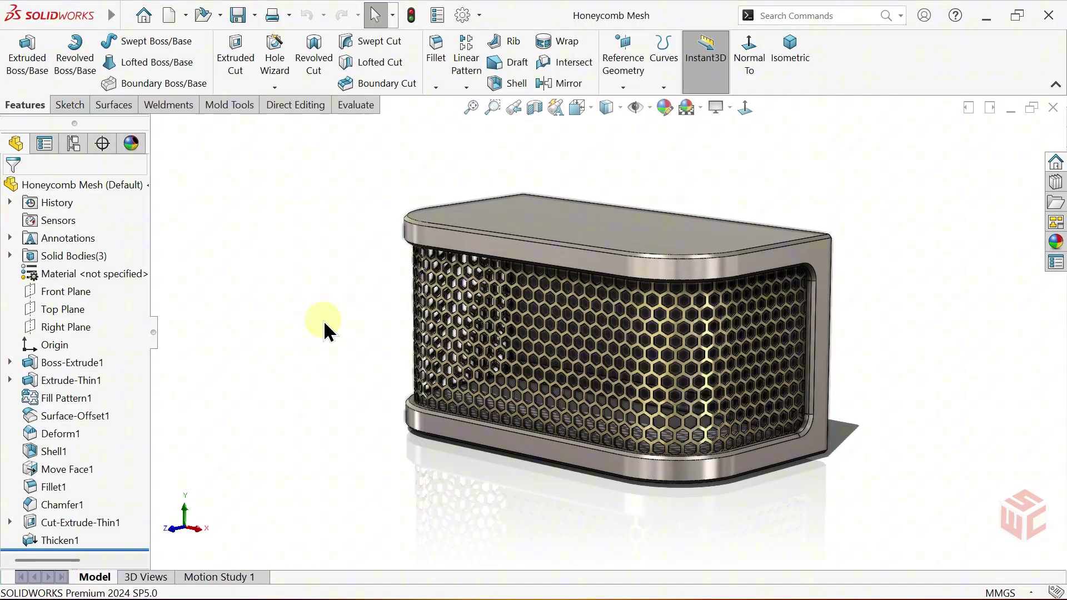
Step: Re-accept Fill Pattern1 (4.50 mm spacing, 30.00° angle) so the honeycomb cut rebuilds
mouse_move(326, 323)
middle_down()
mouse_move(369, 317)
mouse_move(488, 231)
mouse_move(343, 343)
mouse_move(292, 251)
mouse_move(303, 323)
mouse_move(389, 331)
mouse_move(585, 295)
mouse_move(554, 275)
mouse_move(452, 267)
mouse_move(329, 339)
middle_up()
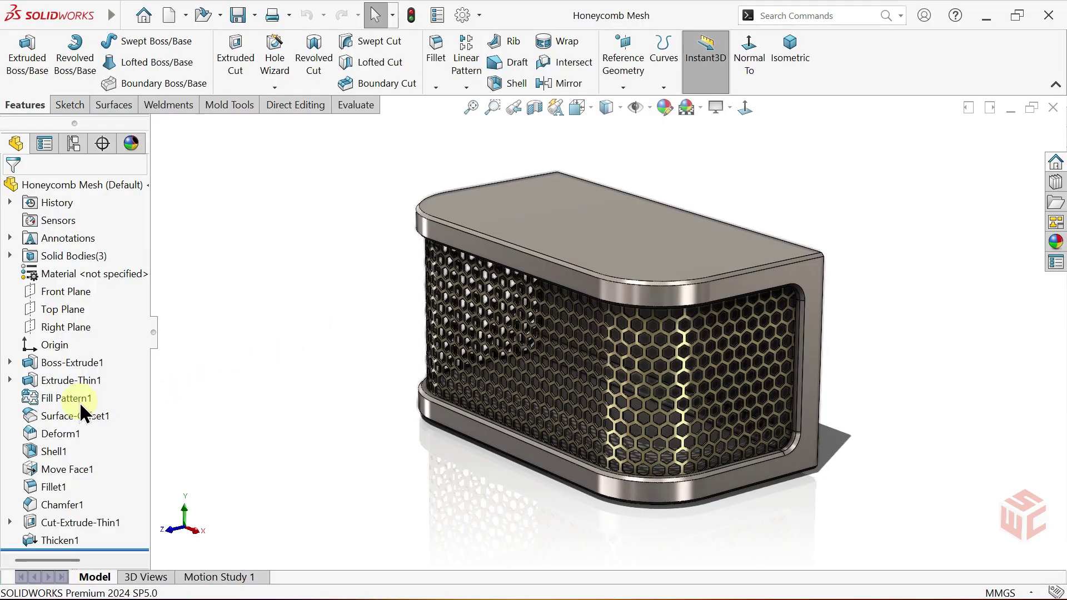
click(62, 400)
click(77, 359)
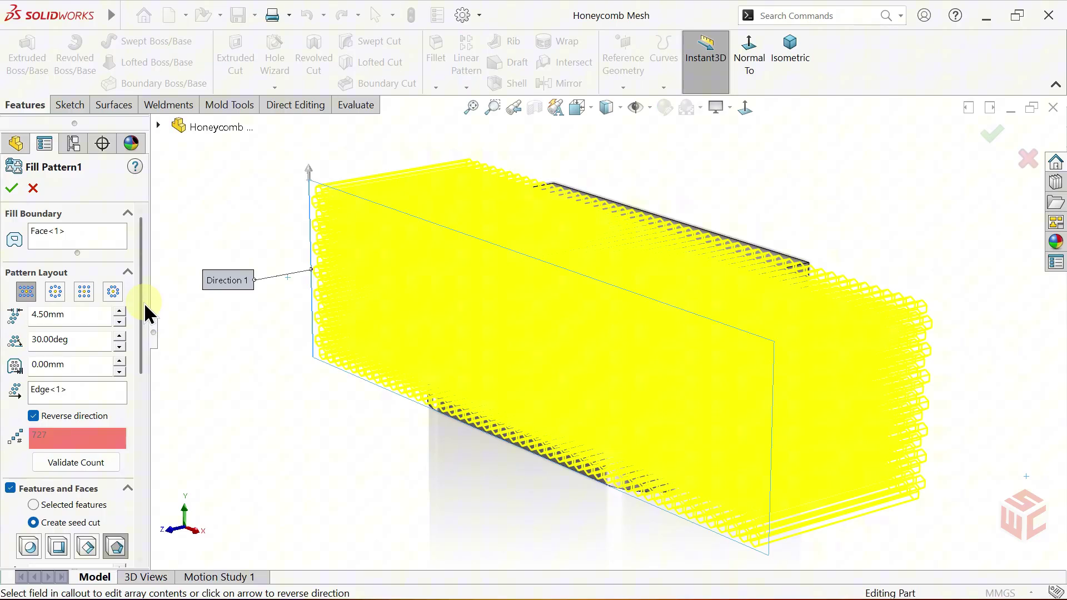
click(11, 191)
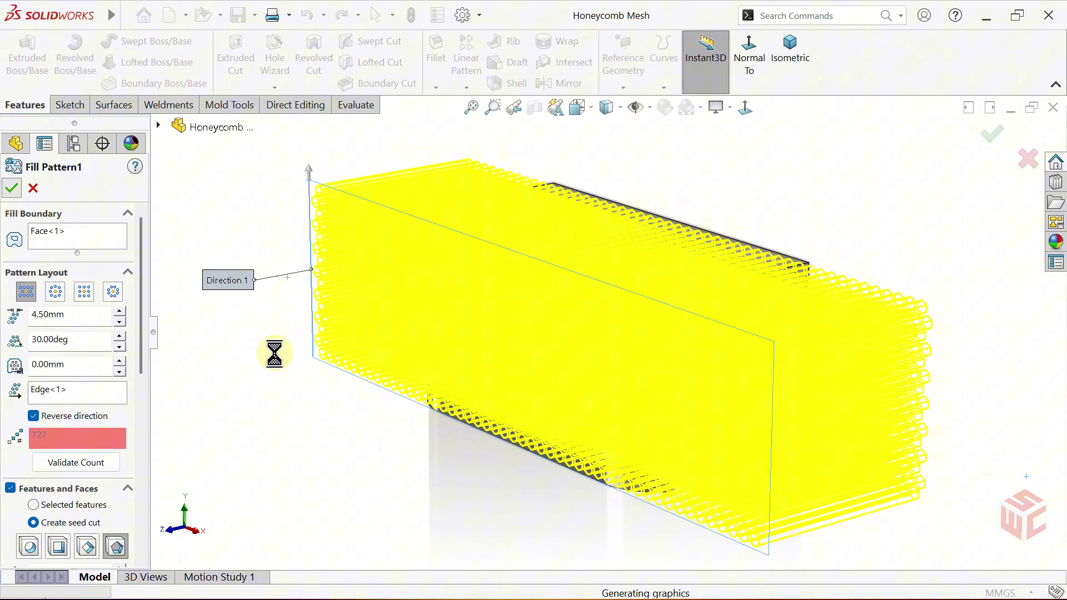
middle_drag(275, 353, 348, 323)
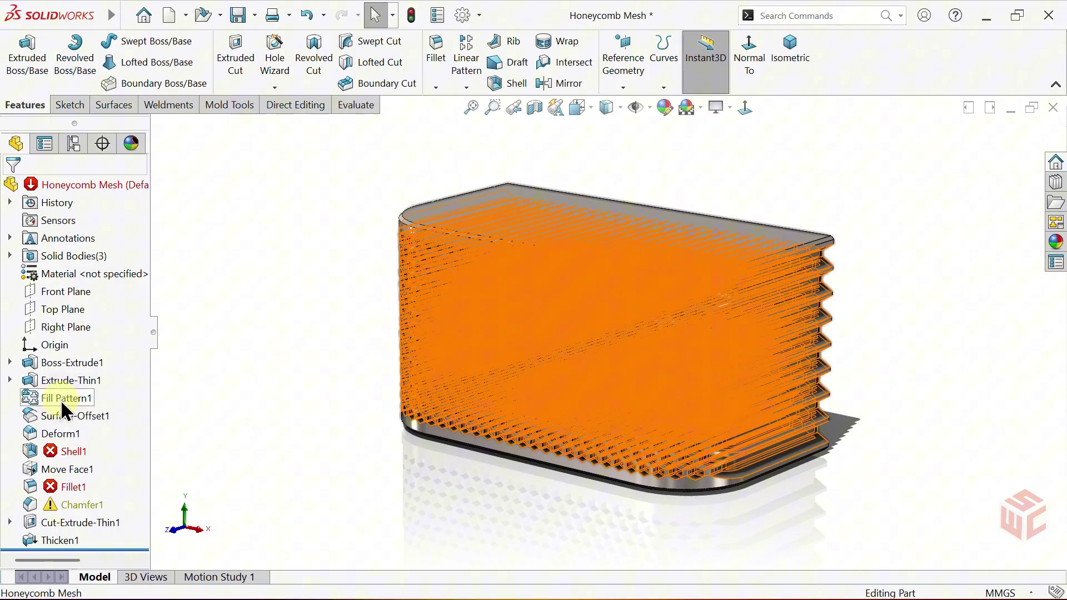
Step: Turn off Auto-select in Fill Pattern1's Feature Scope, pick Extrude-Thin1 as the only body, and apply
click(61, 398)
click(73, 358)
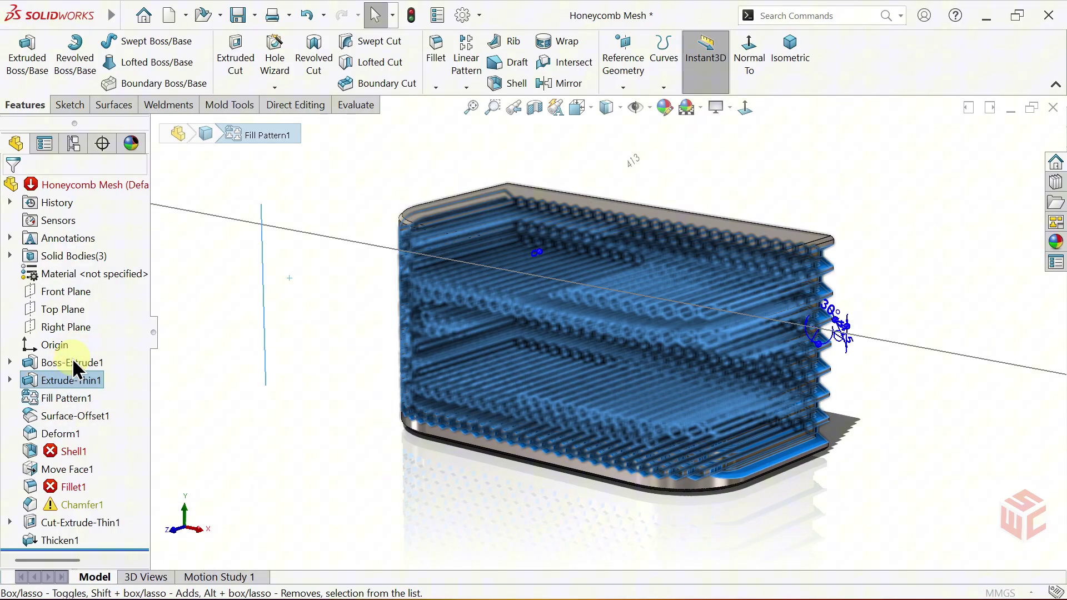
drag(142, 294, 132, 466)
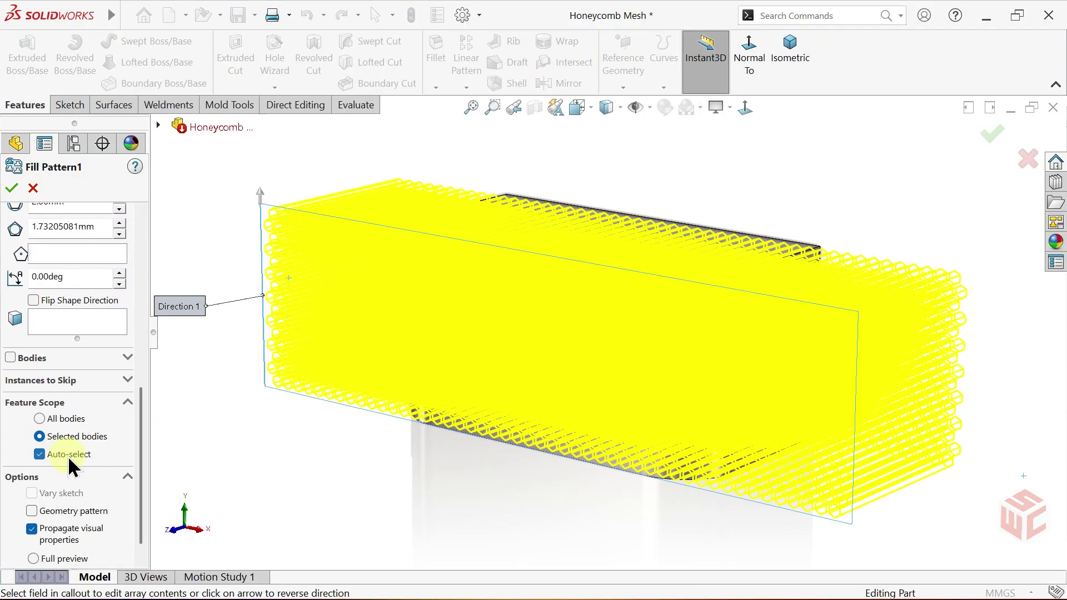
click(38, 454)
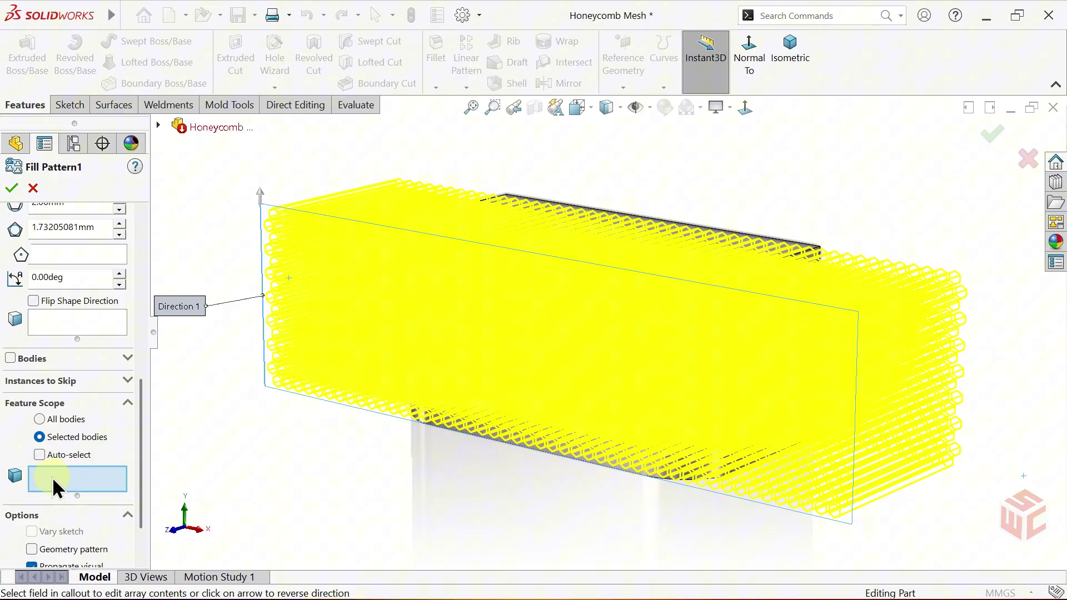
click(158, 125)
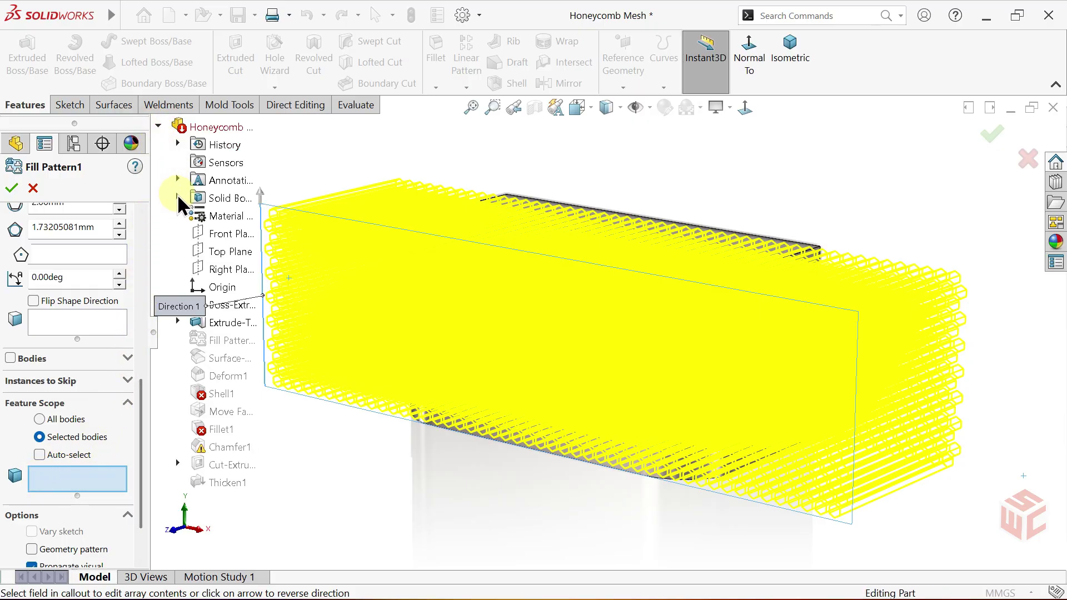
scroll(345, 307, up, 3)
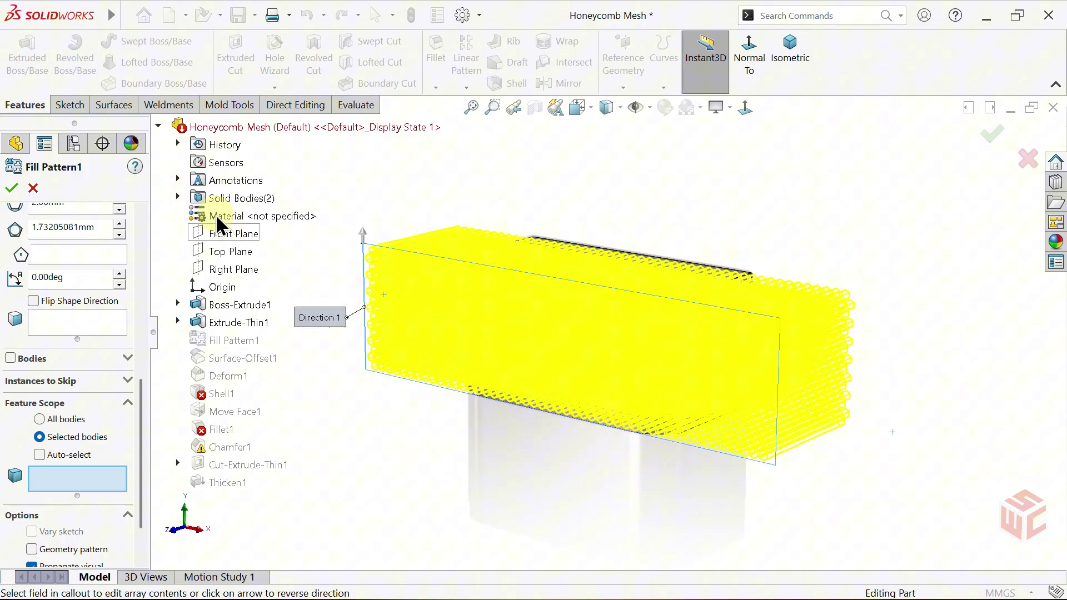
click(177, 197)
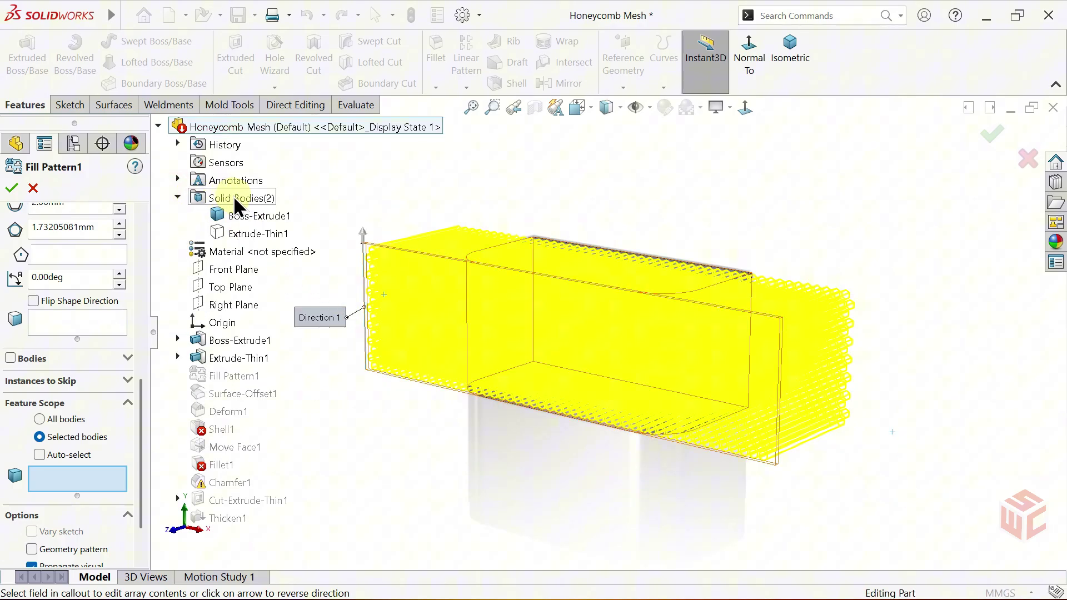
click(246, 233)
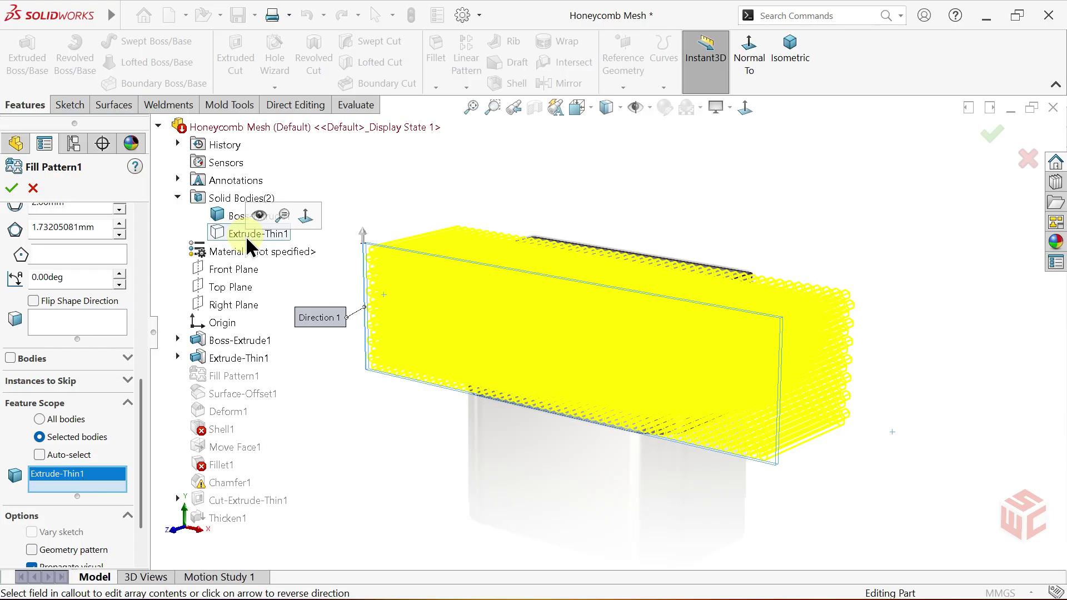
click(142, 398)
drag(146, 408, 138, 225)
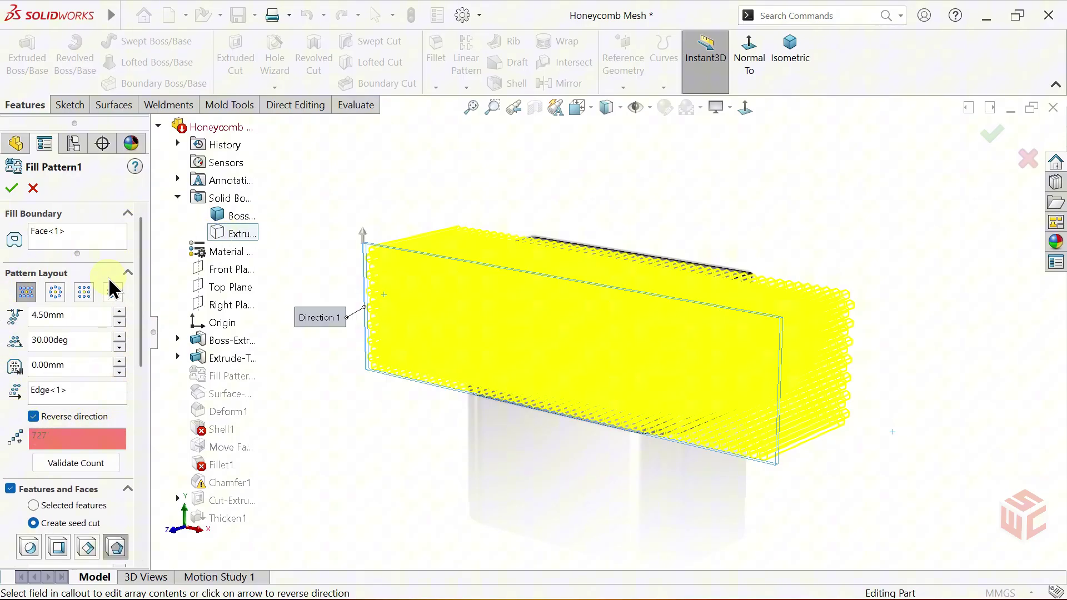
click(9, 194)
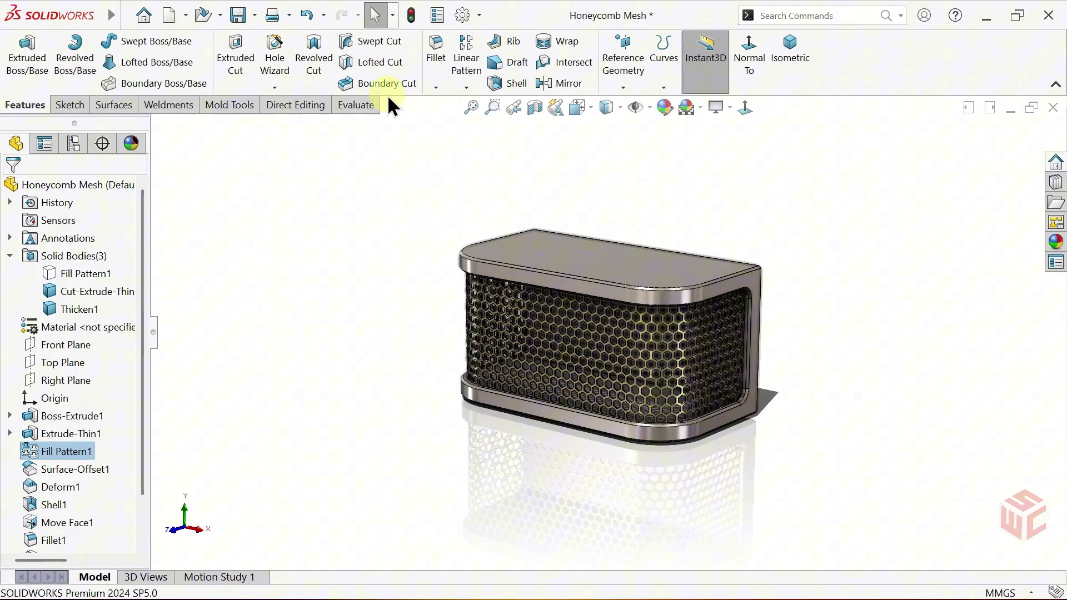
Step: Inspect the finished honeycomb model and confirm the new part uses MMGS units
click(401, 275)
mouse_move(401, 275)
middle_down()
mouse_move(333, 261)
mouse_move(388, 286)
mouse_move(393, 314)
mouse_move(409, 281)
mouse_move(476, 232)
mouse_move(574, 293)
mouse_move(647, 237)
mouse_move(683, 248)
mouse_move(528, 291)
mouse_move(384, 307)
mouse_move(335, 295)
mouse_move(398, 288)
middle_up()
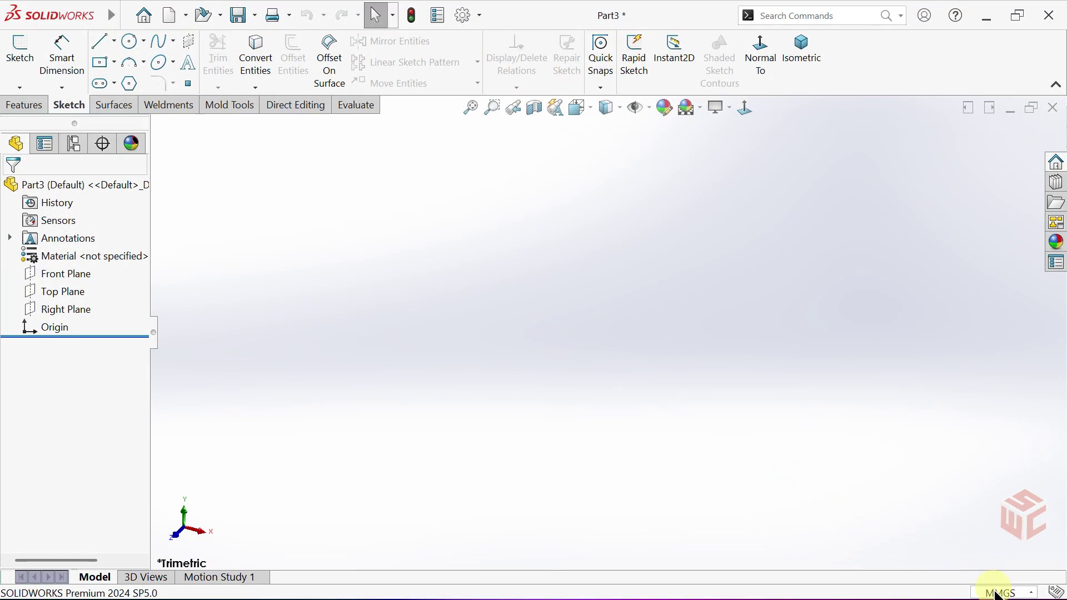
click(997, 593)
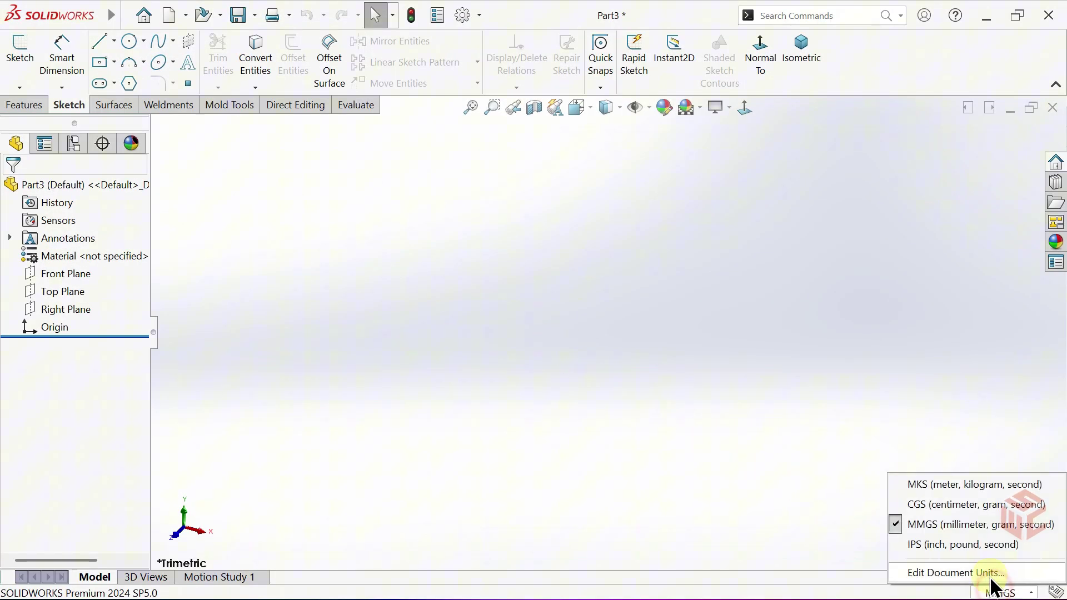
click(855, 445)
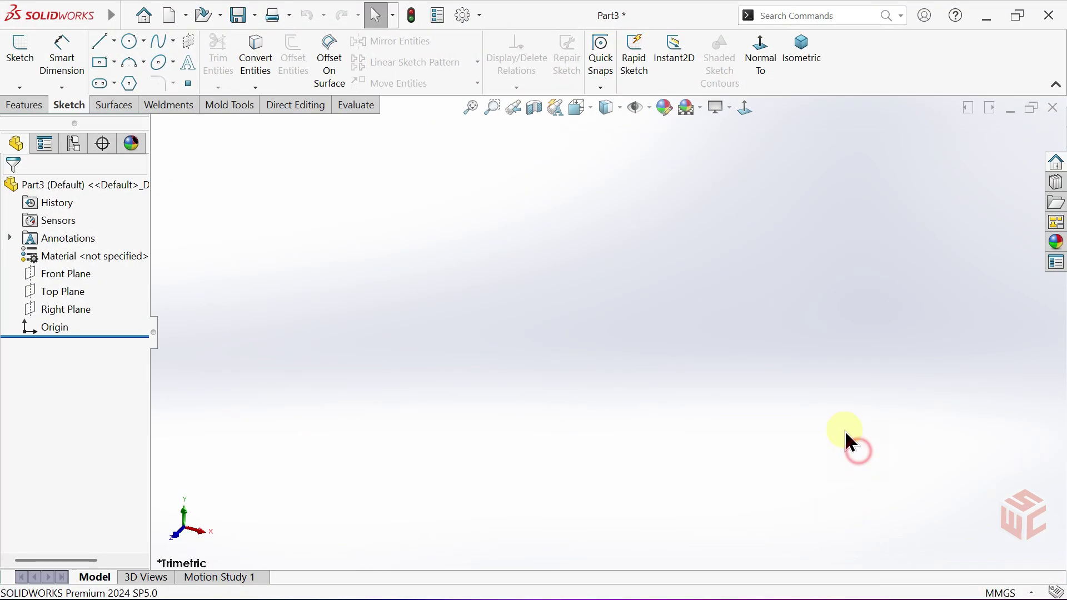
Step: Apply the Plain White scene and start a sketch on the Front Plane
click(699, 109)
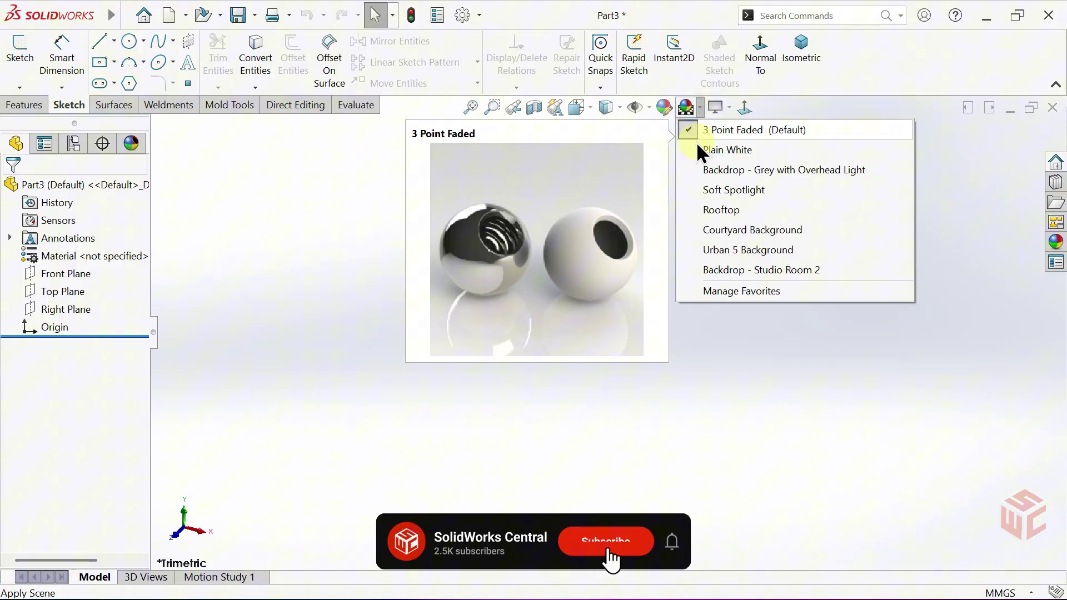
click(692, 153)
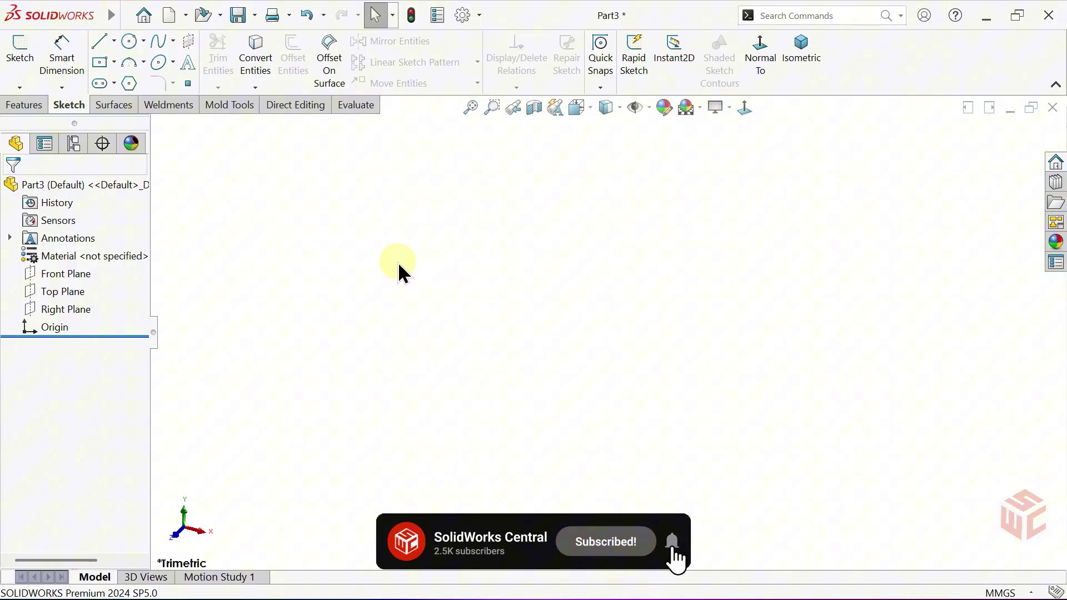
click(59, 274)
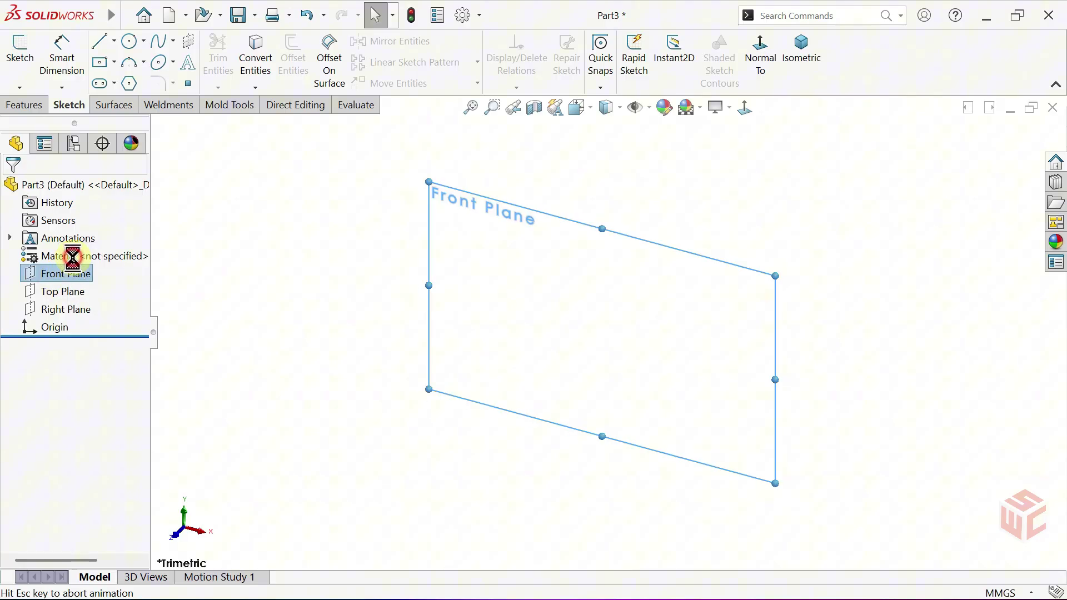
click(70, 263)
Step: Draw a vertical line down to the origin and a horizontal base line to its left
click(106, 42)
click(608, 278)
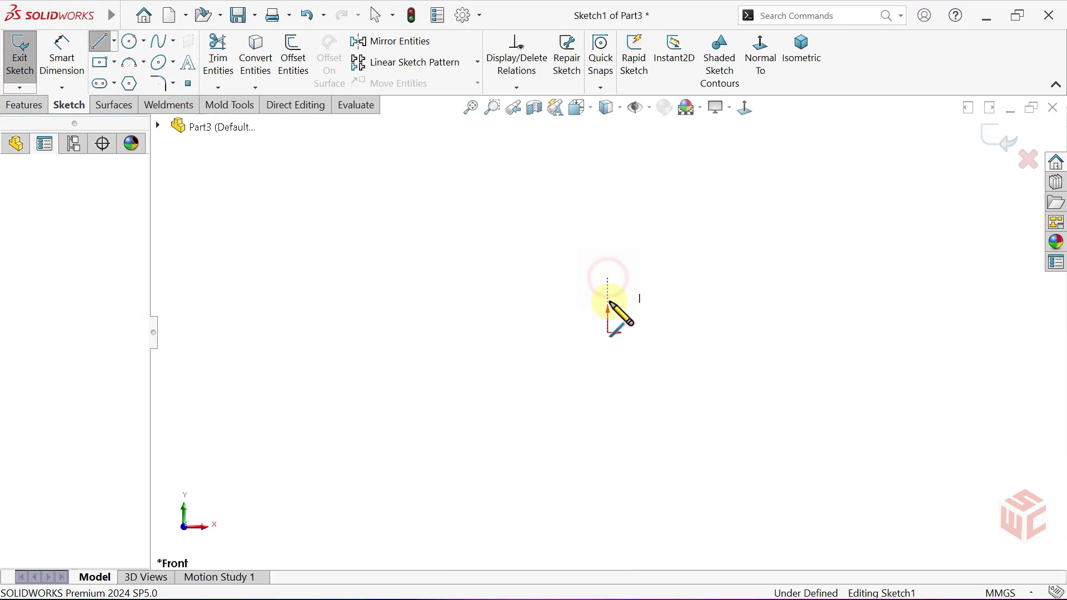
click(607, 332)
click(539, 333)
right_click(558, 313)
click(575, 323)
scroll(585, 309, down, 5)
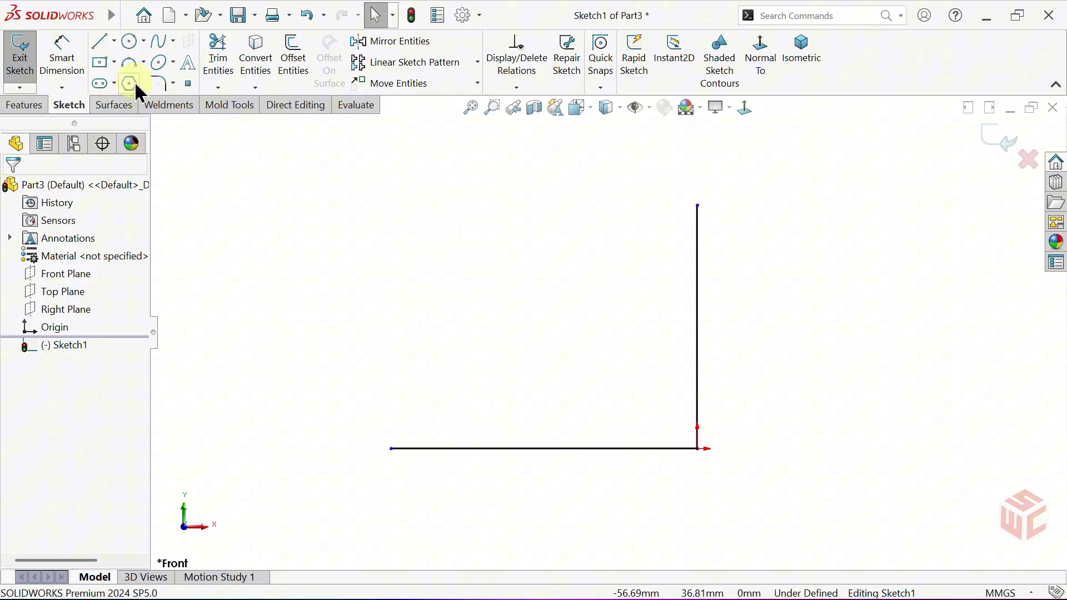
Step: Add a three-point arc joining the vertical line's top to the base line's left end
click(129, 61)
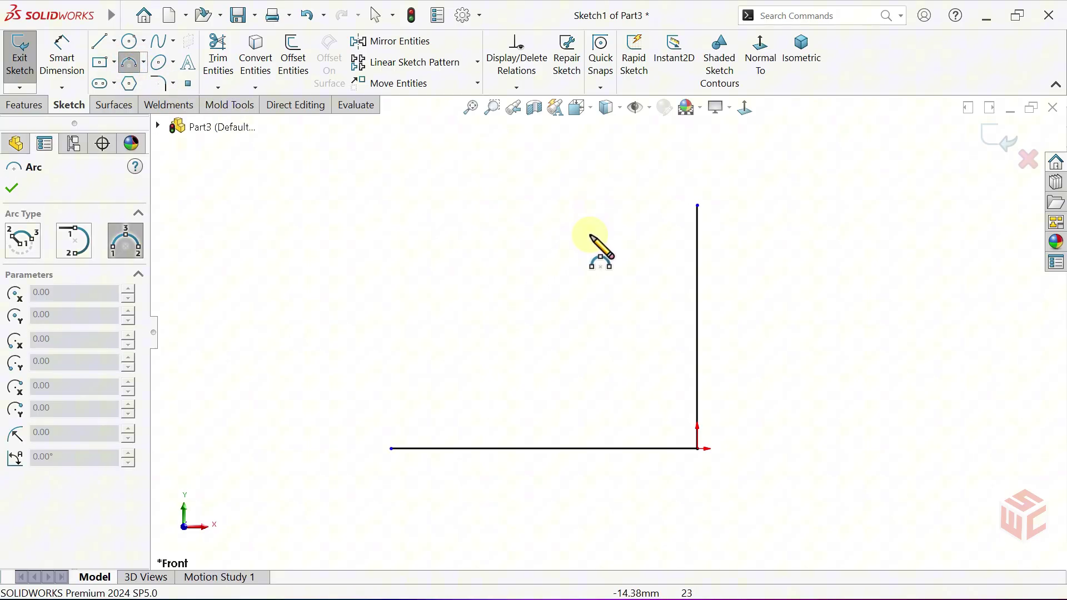
click(698, 206)
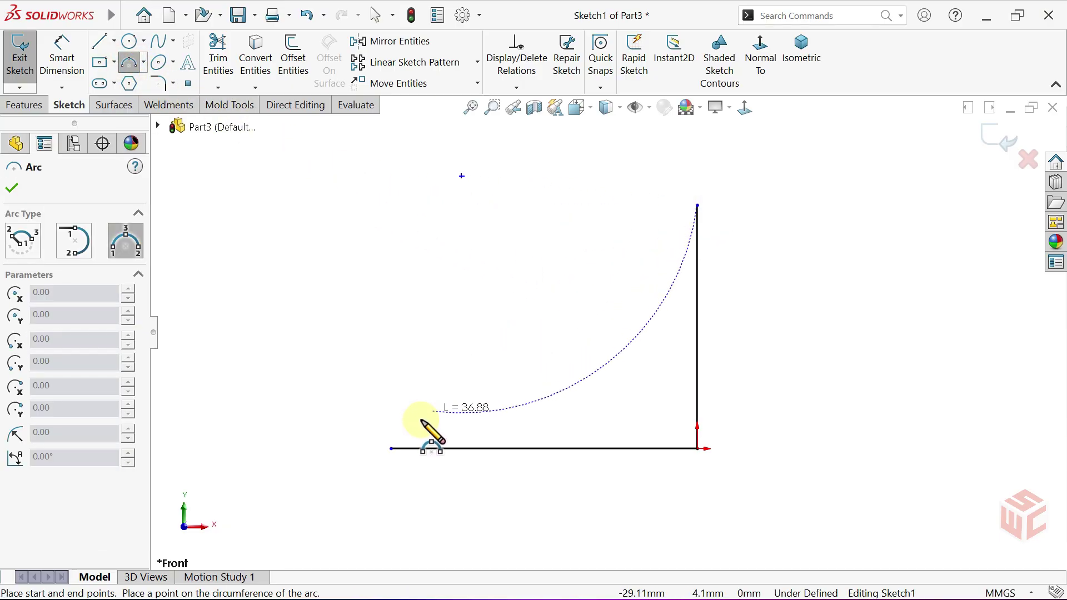
click(391, 448)
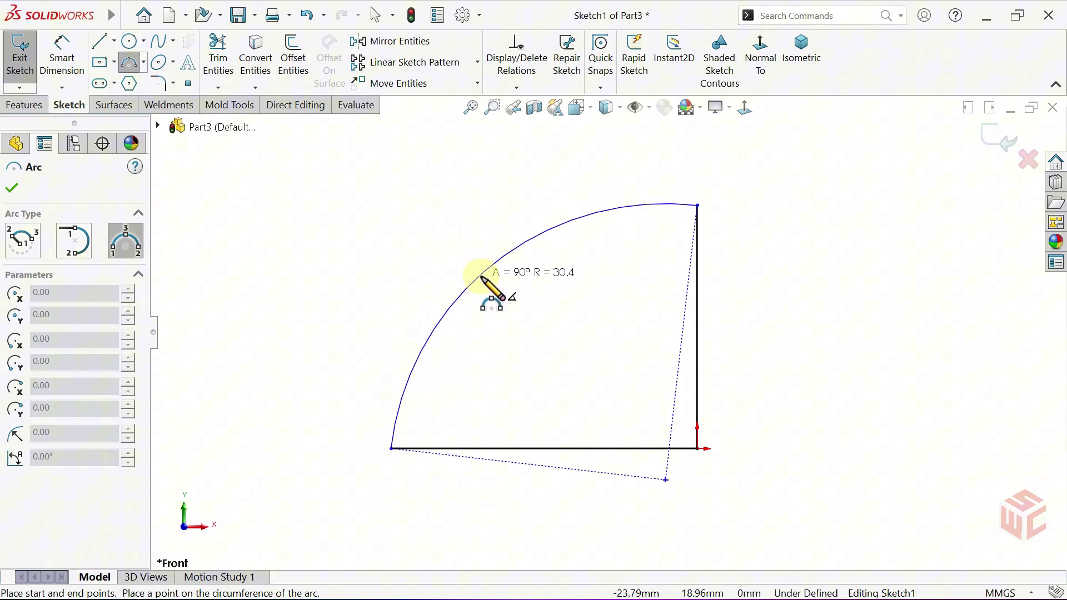
click(494, 263)
right_click(546, 300)
click(555, 300)
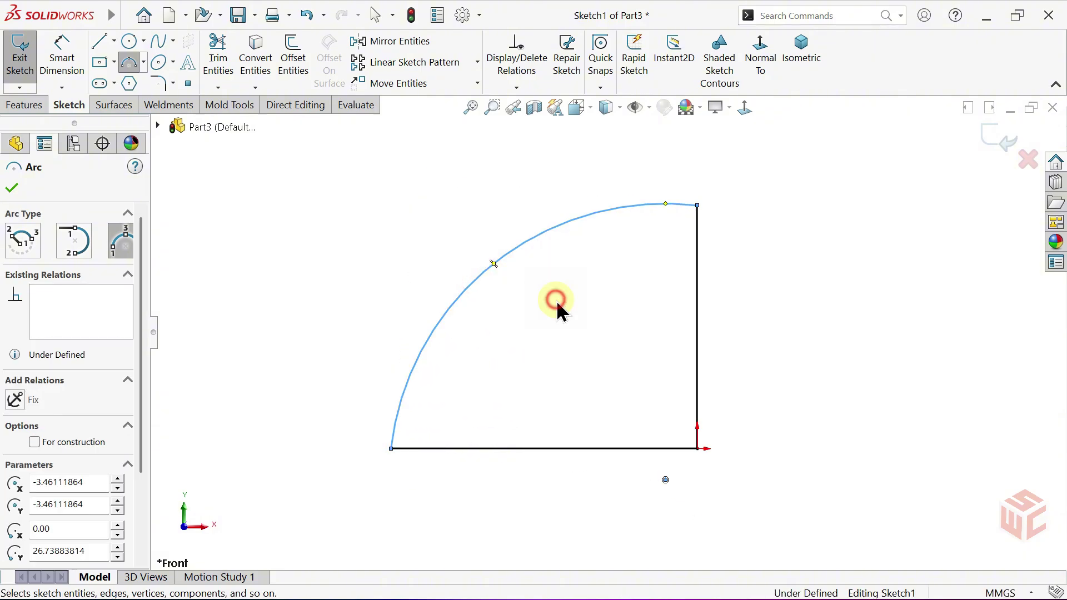
Step: Align the loose sketch point vertically with the origin
click(666, 480)
ctrl+click(698, 450)
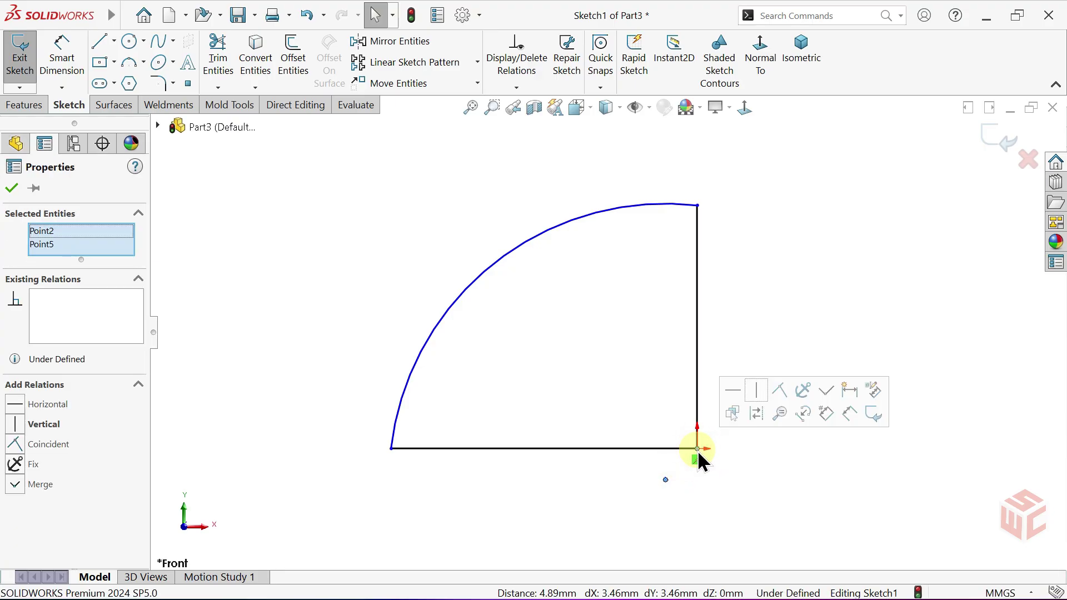
click(757, 392)
click(753, 348)
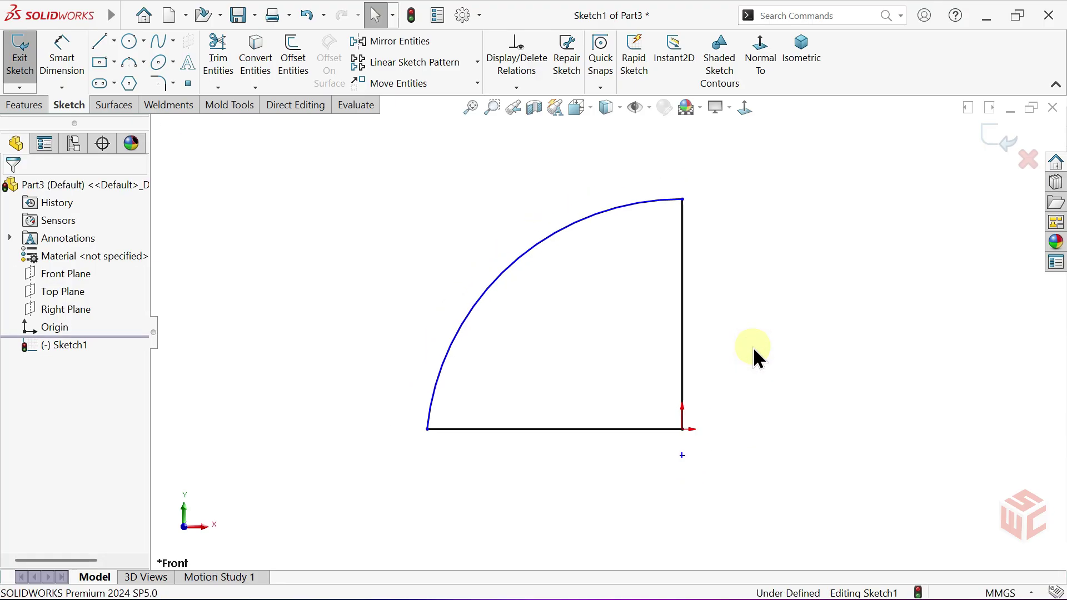
Step: Dimension the base line to 65 mm and the arc radius to 100 mm
click(69, 65)
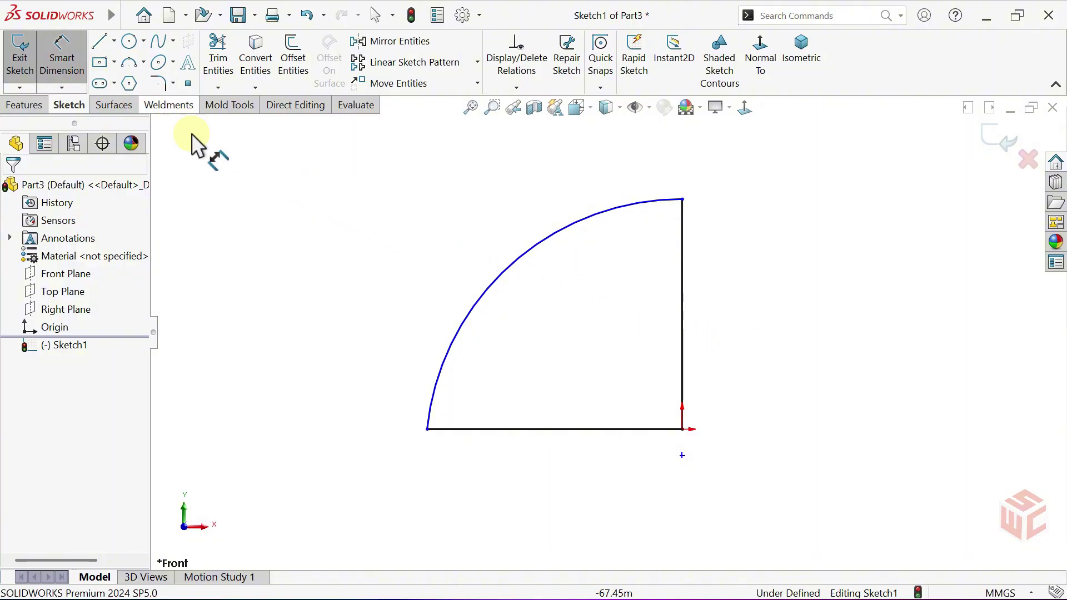
click(554, 439)
click(553, 484)
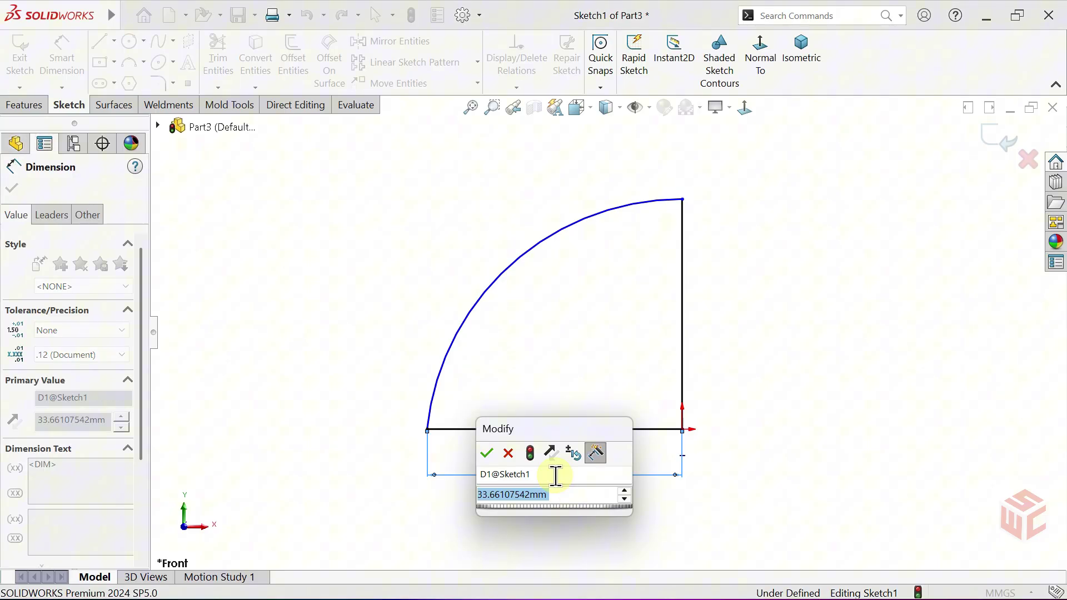
text(65)
key(Return)
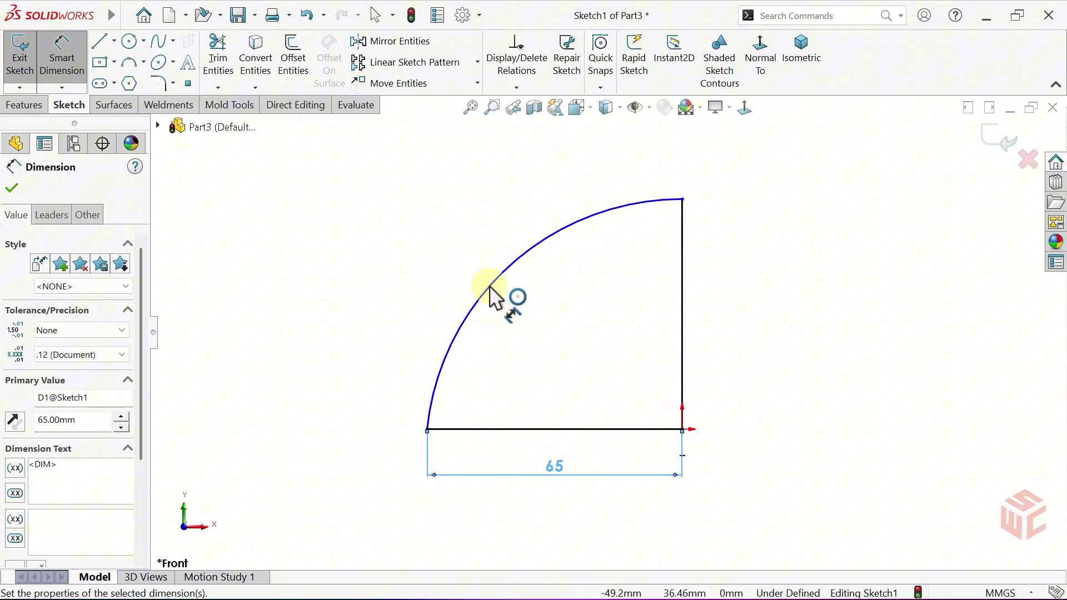
click(490, 287)
click(576, 346)
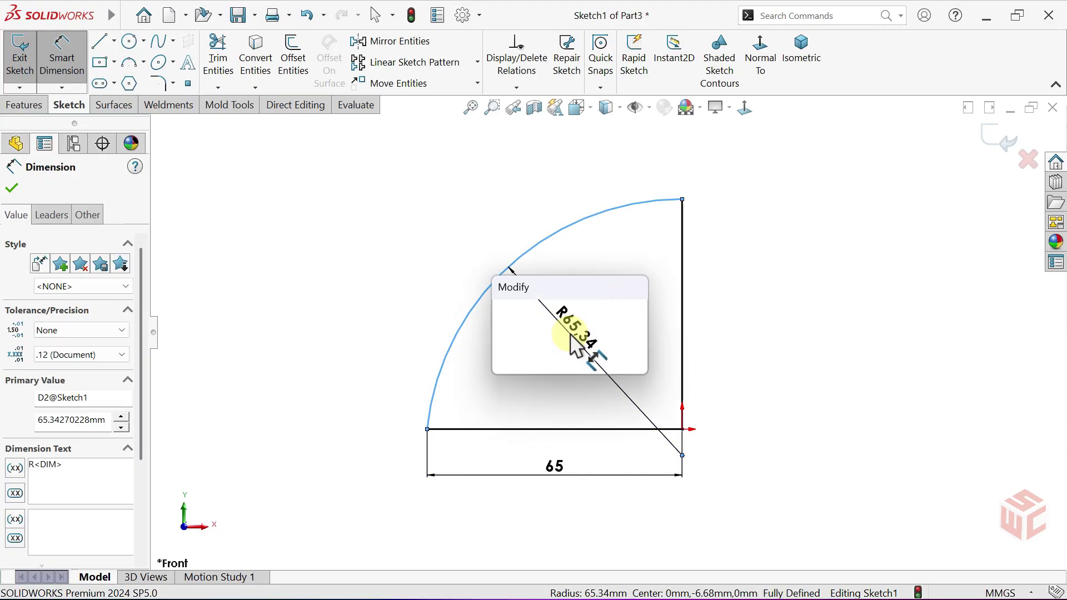
text(100)
key(Return)
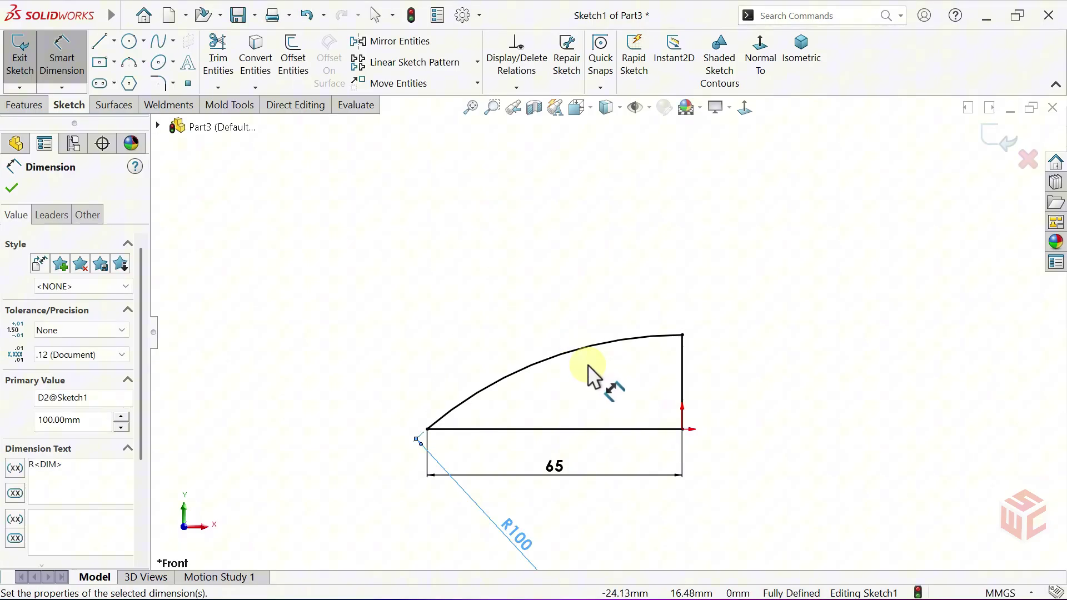
right_click(588, 368)
click(611, 417)
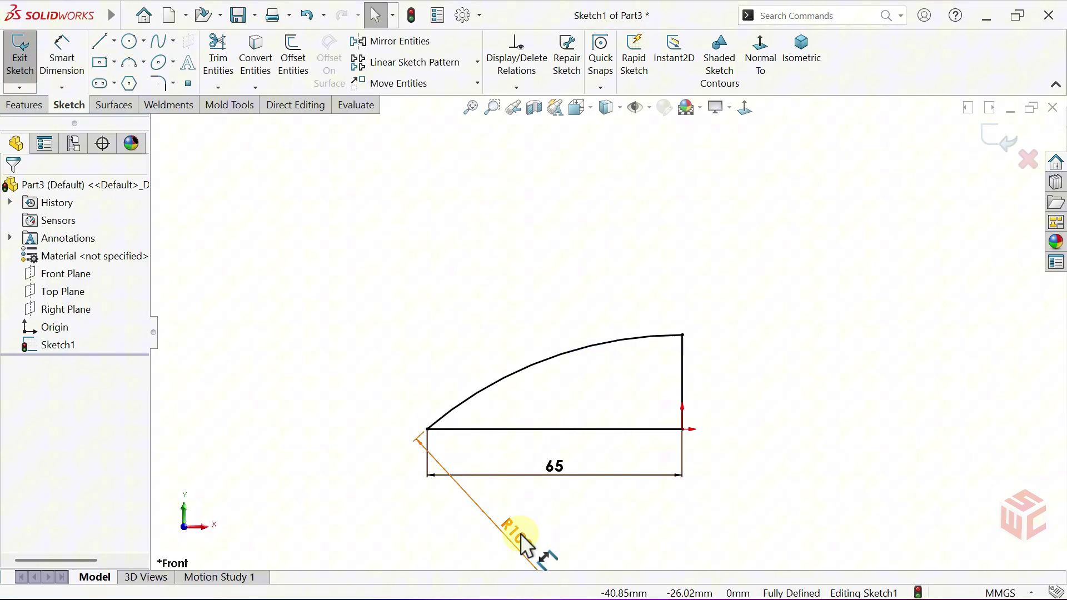
Step: Reposition the R100 dimension beside the arc and exit the sketch
drag(520, 532, 646, 378)
click(595, 395)
key(f)
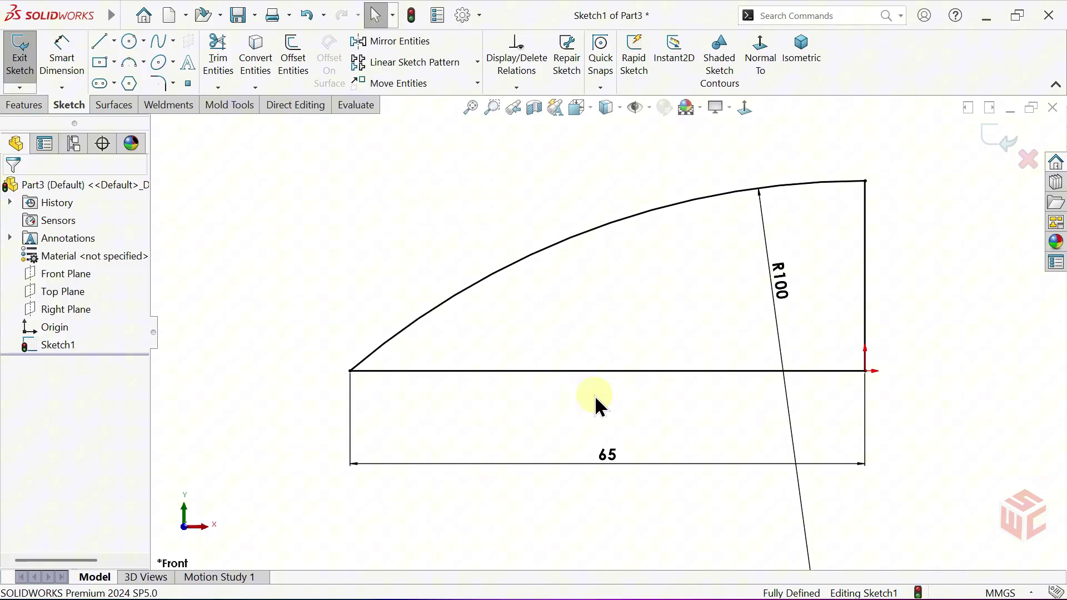
click(991, 142)
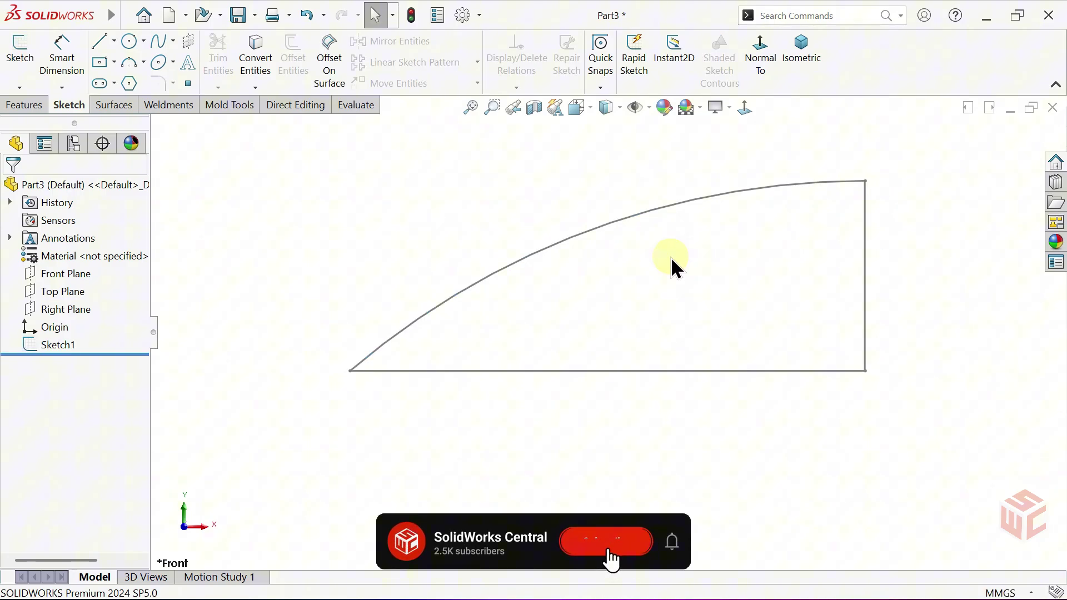
Step: Start a Front Plane sketch, convert the first sketch's arc, and shorten it to a short piece
click(66, 274)
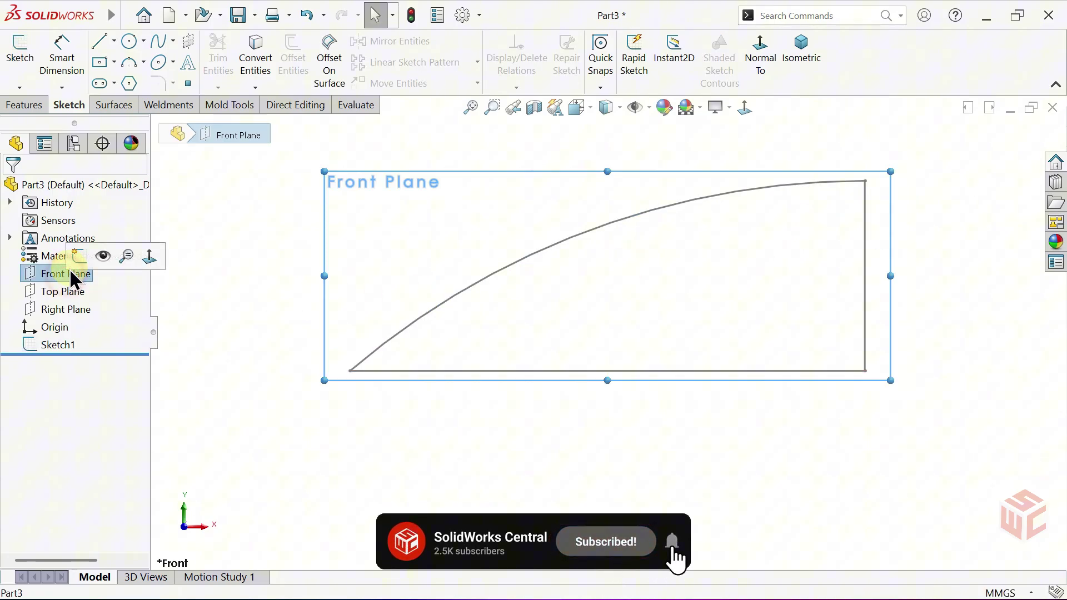
click(75, 255)
click(255, 285)
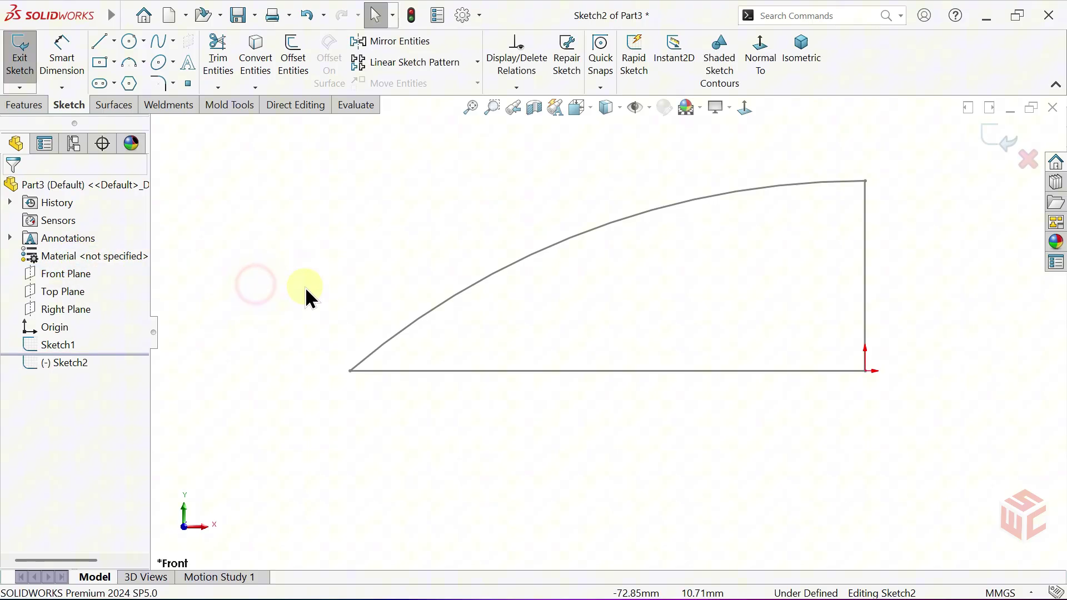
click(464, 289)
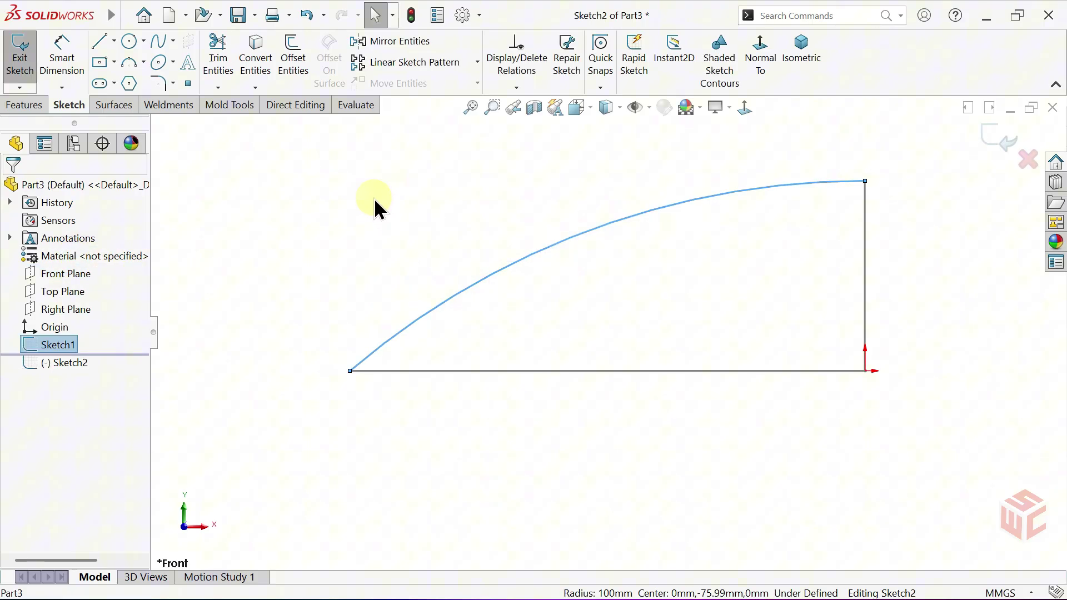
click(255, 70)
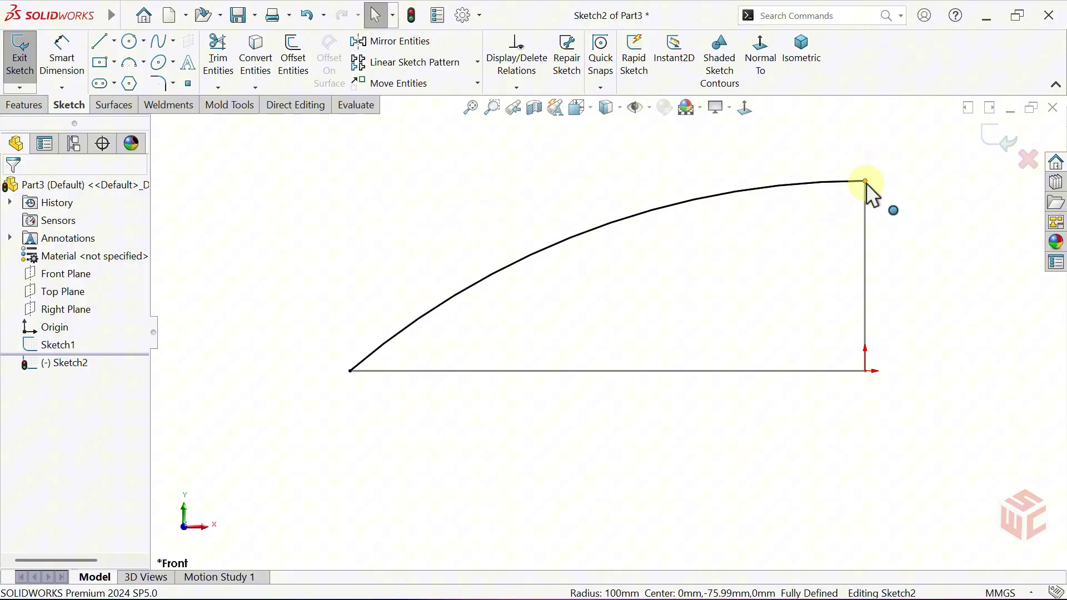
drag(865, 182, 441, 338)
click(439, 340)
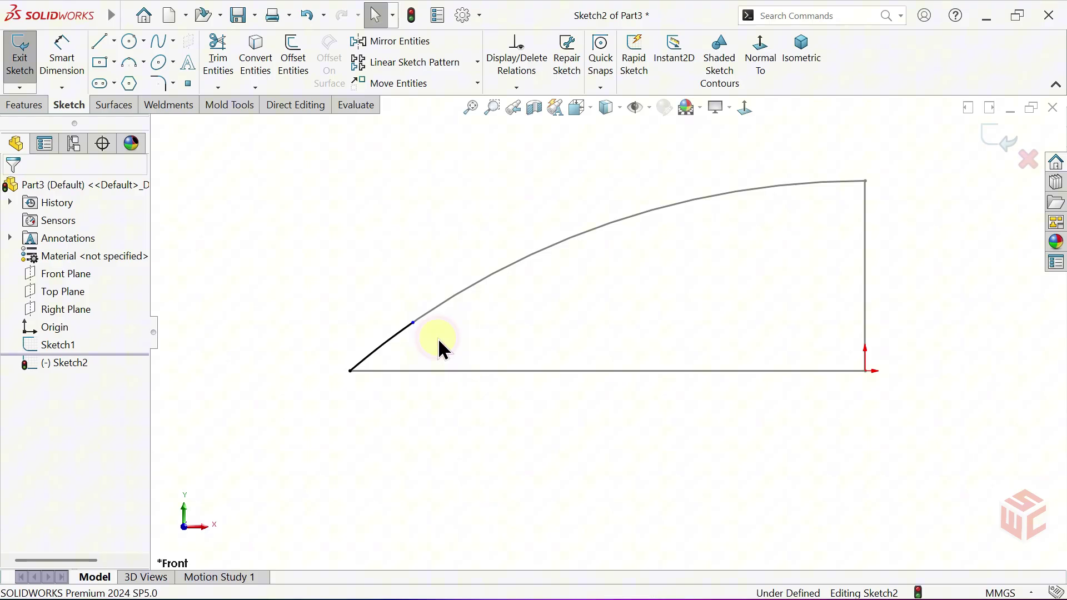
Step: Draw a vertical centerline upward from the sketch origin
click(114, 41)
click(105, 83)
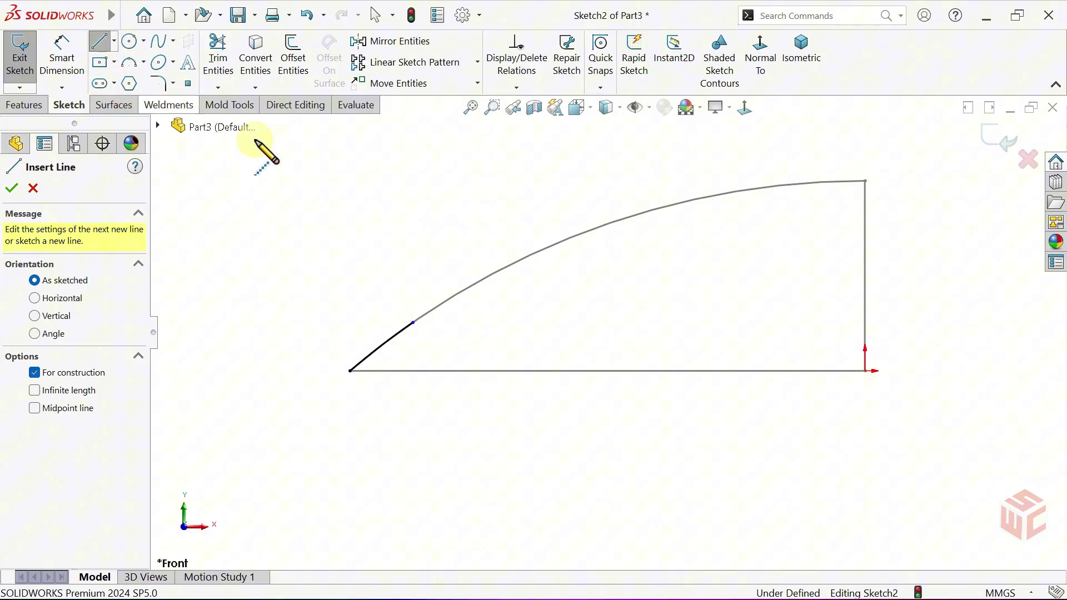
click(865, 371)
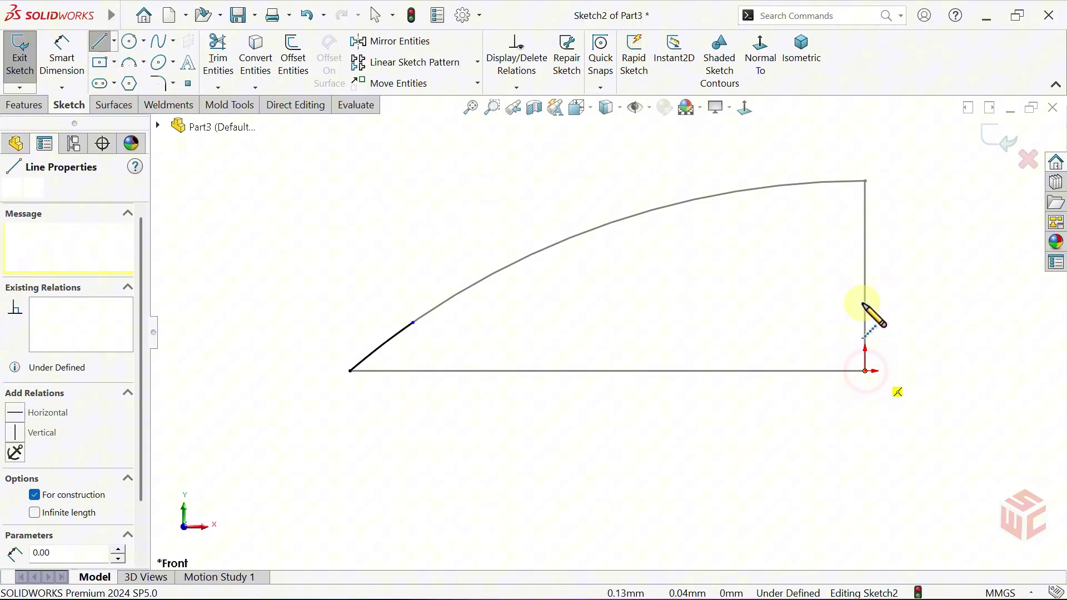
click(864, 236)
right_click(893, 252)
click(892, 255)
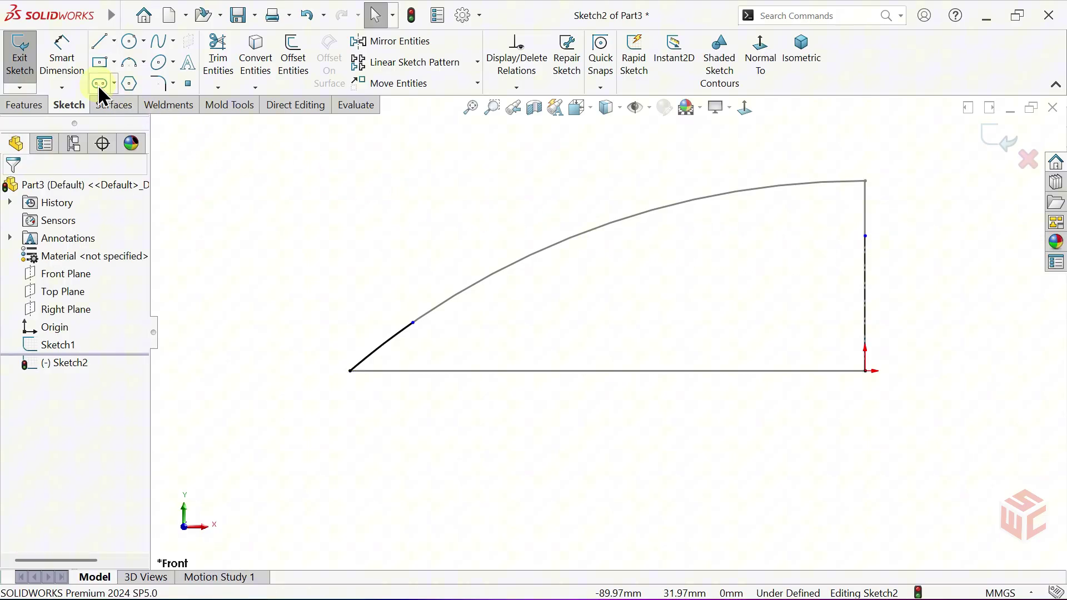
Step: Dimension the short arc's height to 2 mm and the centerline to 22 mm
click(70, 63)
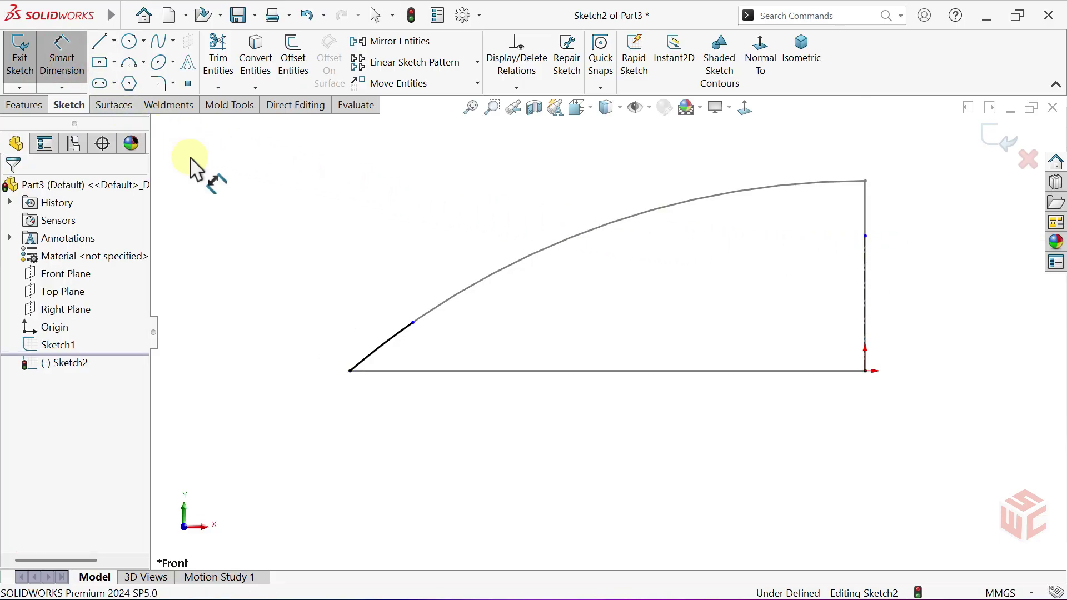
click(412, 322)
click(351, 371)
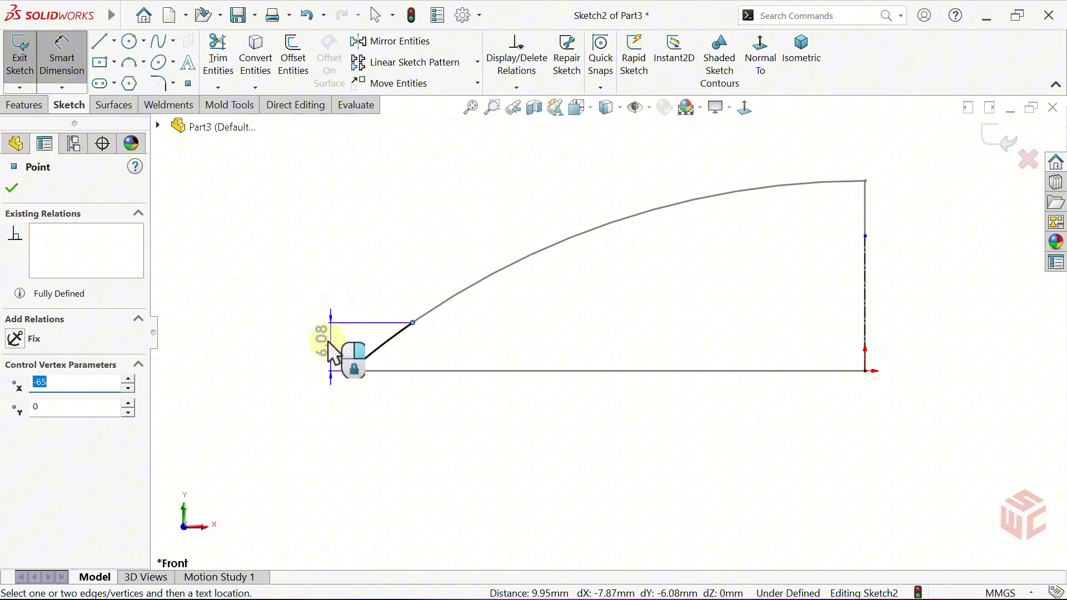
click(311, 347)
text(2)
key(Return)
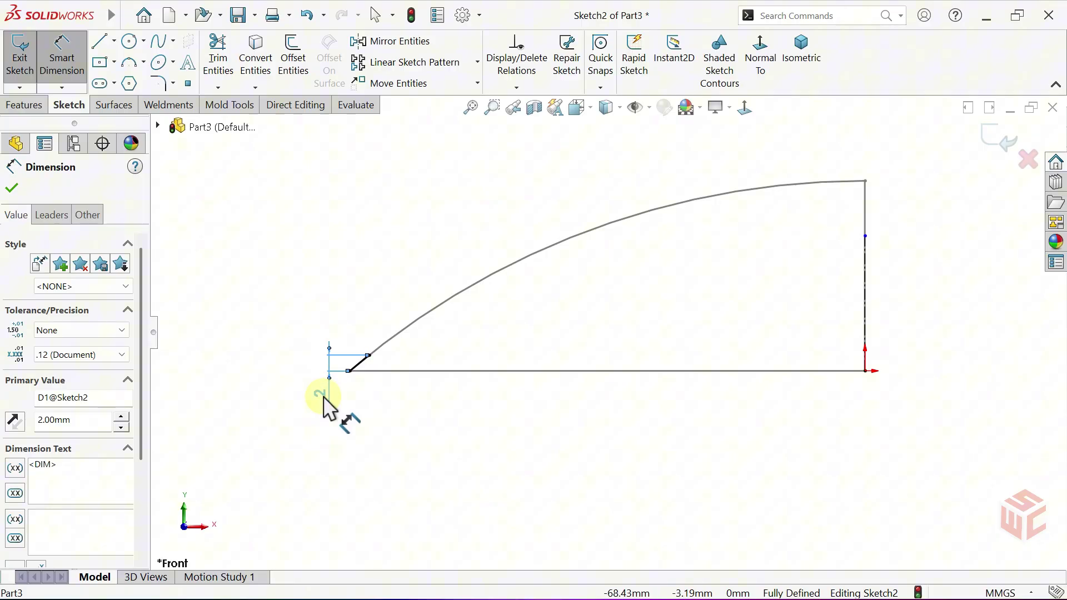
click(864, 309)
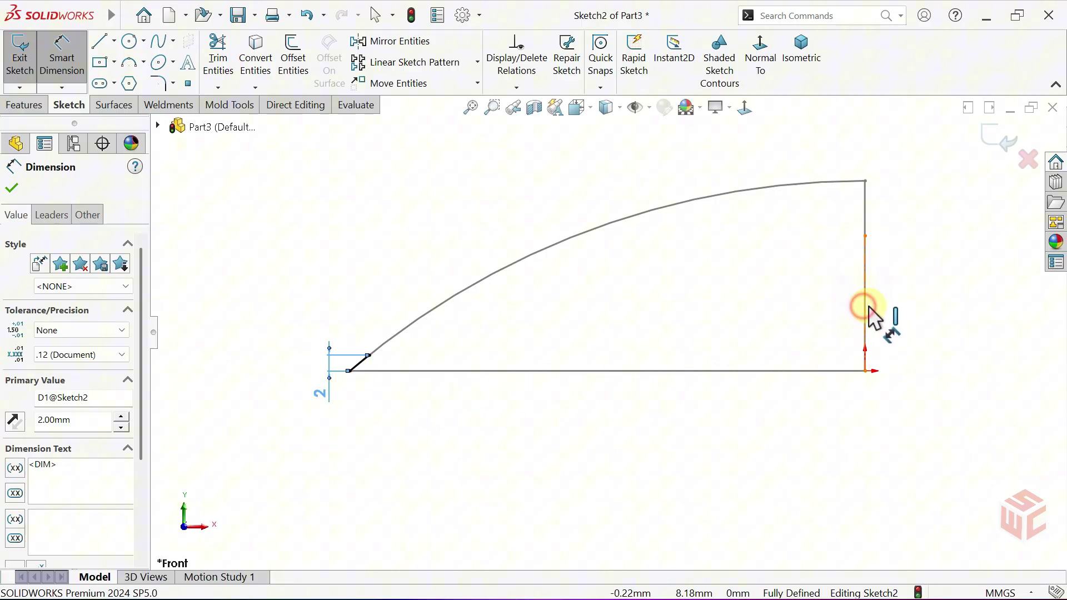
click(902, 304)
text(22)
key(Return)
click(920, 289)
right_click(920, 290)
click(912, 343)
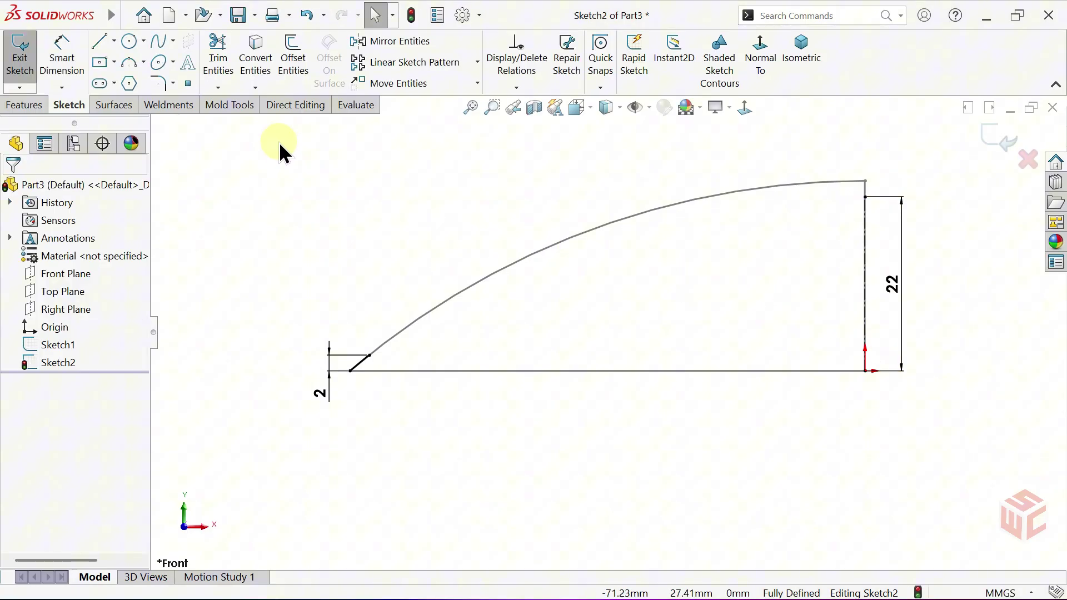
Step: Draw a style spline from the short arc's upper end across to the right
click(172, 42)
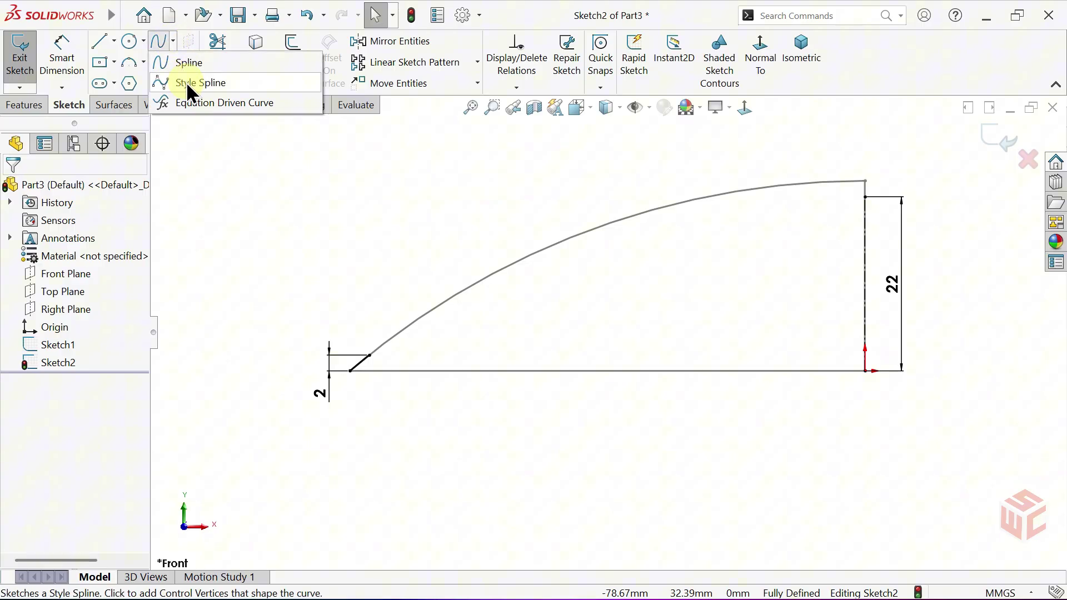
click(201, 84)
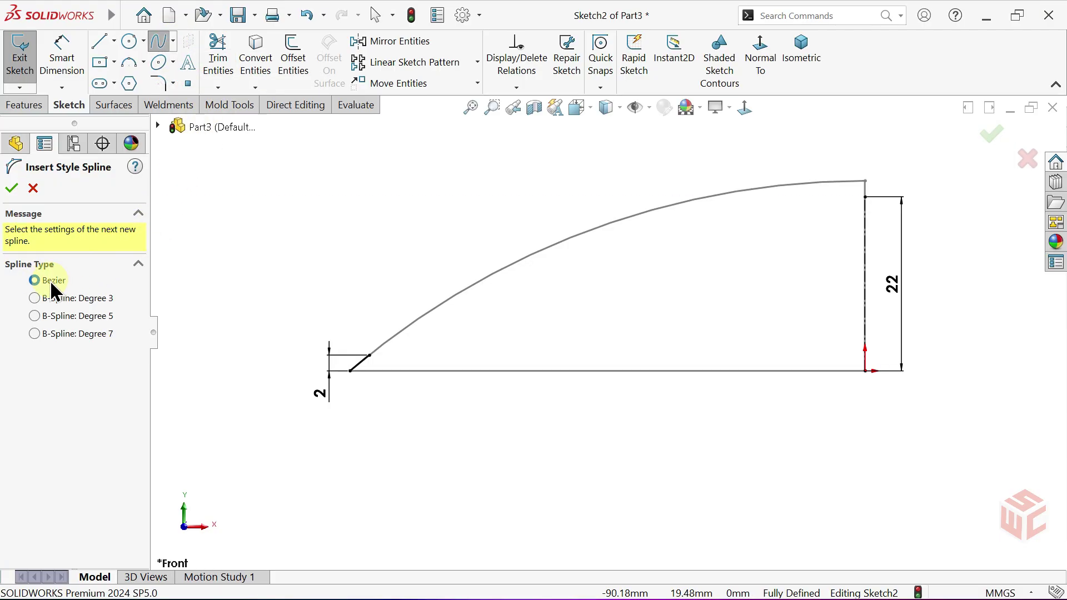
click(369, 355)
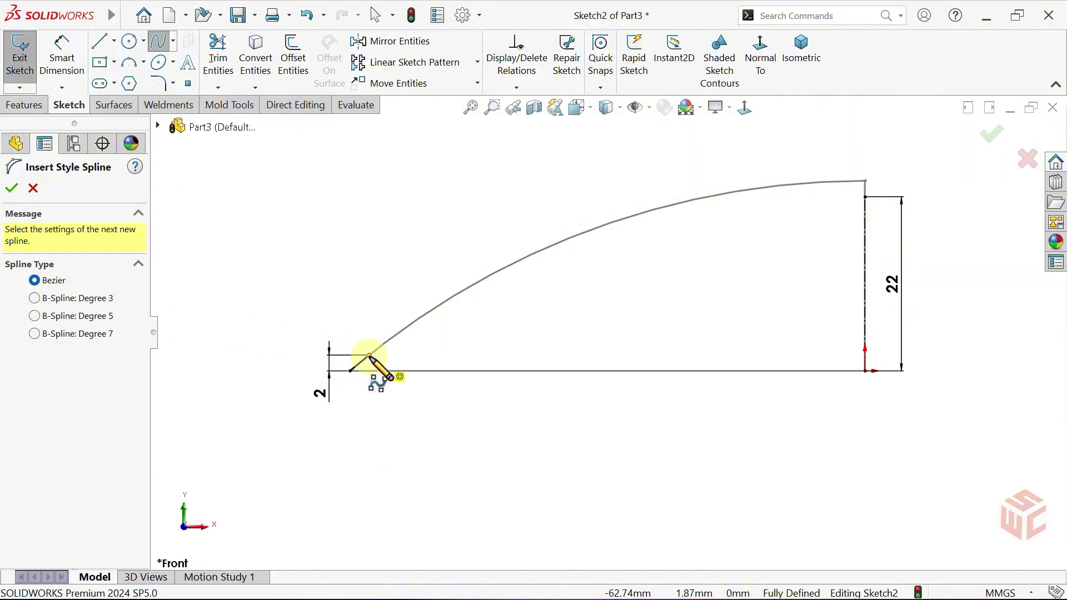
click(521, 219)
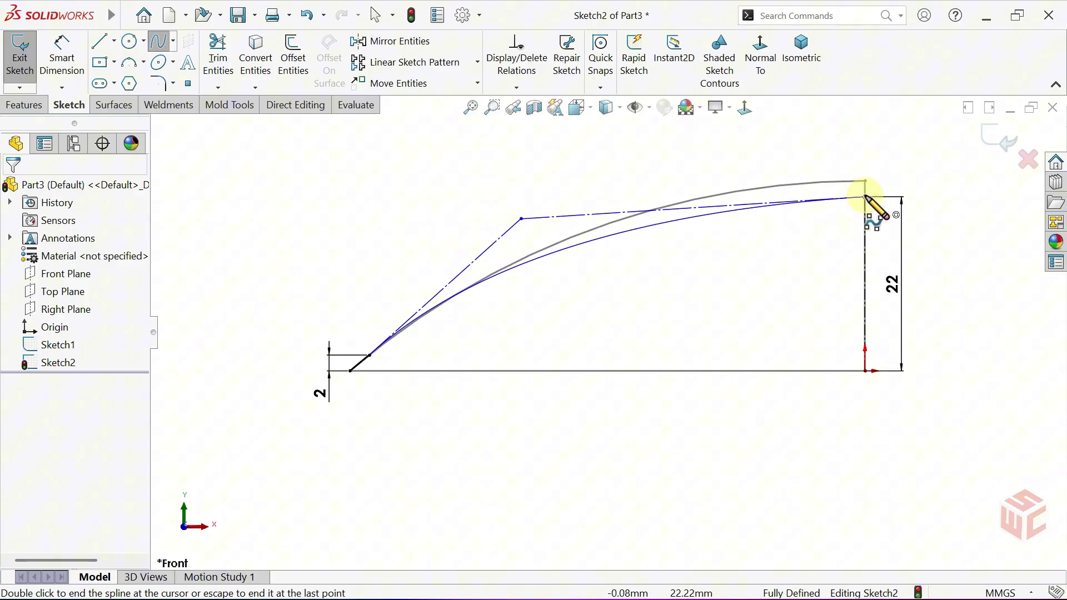
right_click(846, 229)
click(846, 232)
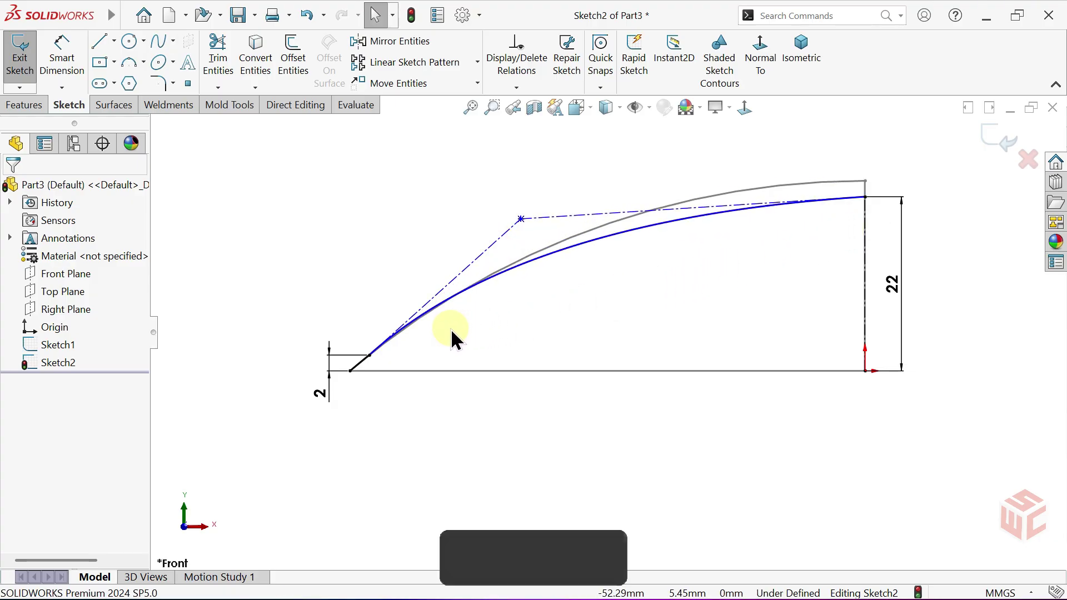
Step: Make the short arc and the spline tangent
scroll(452, 338, up, 3)
ctrl+middle_drag(455, 339, 386, 396)
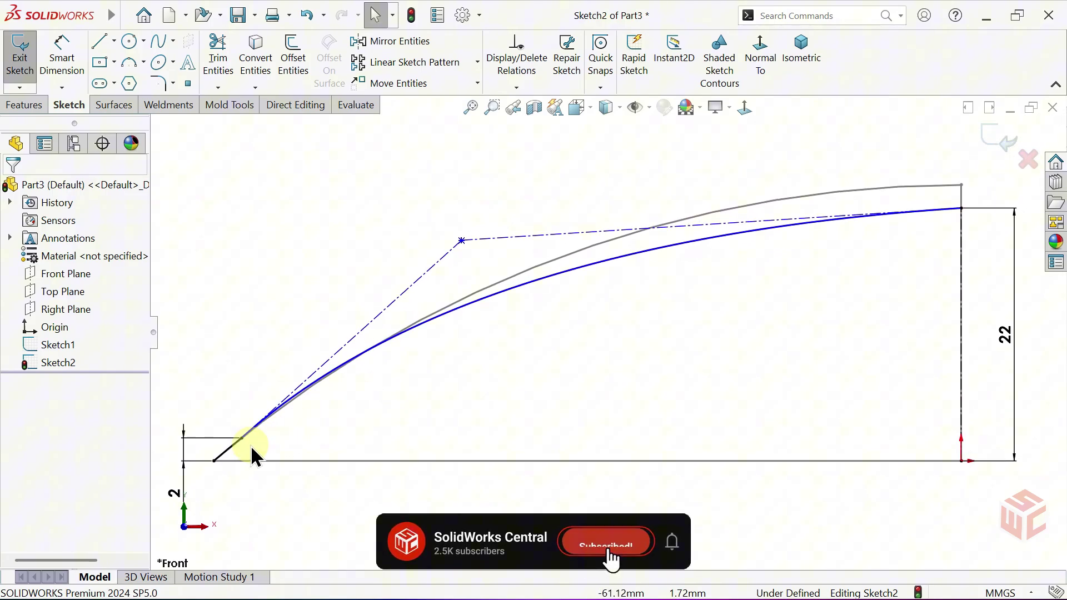
click(229, 448)
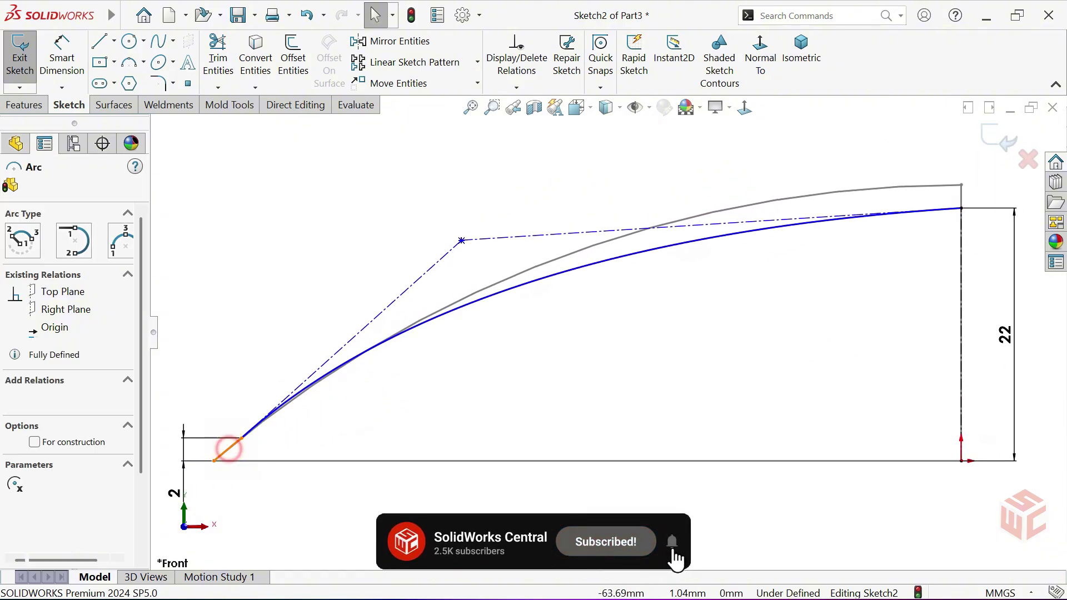
ctrl+click(298, 385)
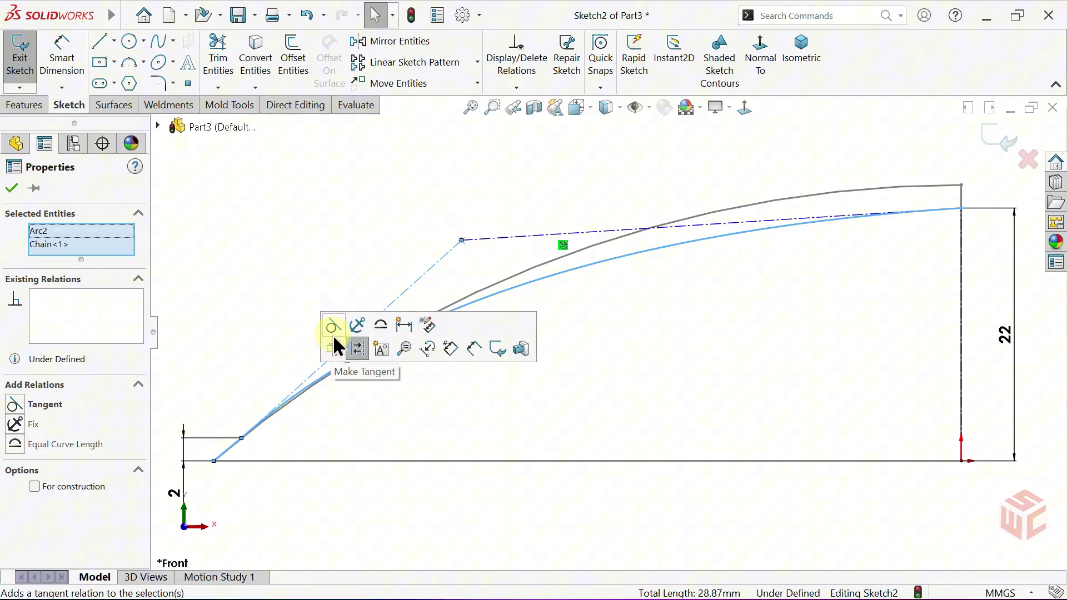
click(332, 328)
click(536, 329)
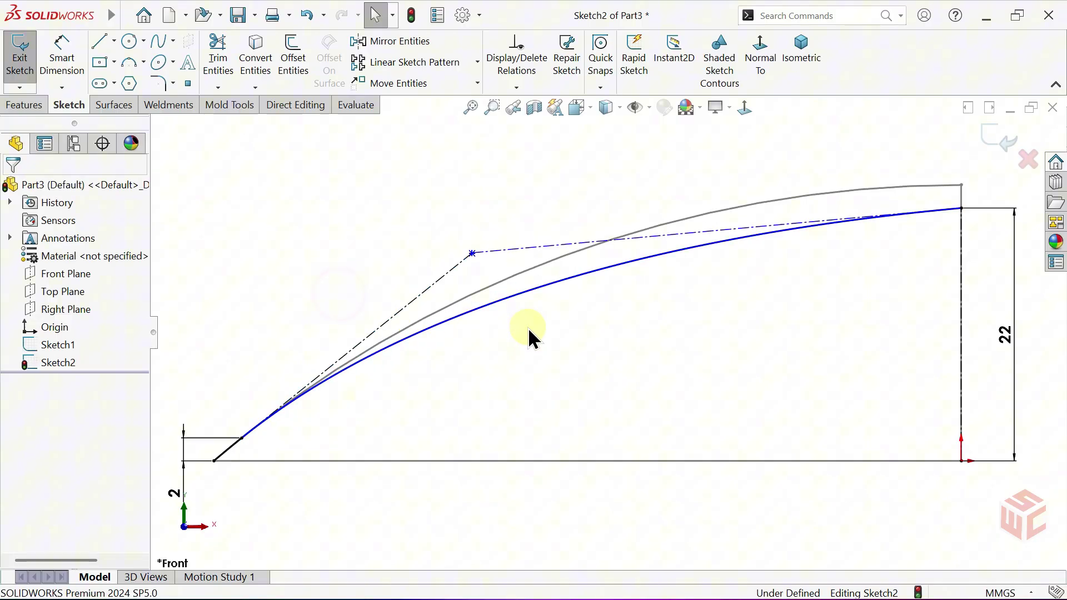
scroll(536, 328, down, 2)
ctrl+middle_drag(614, 339, 600, 332)
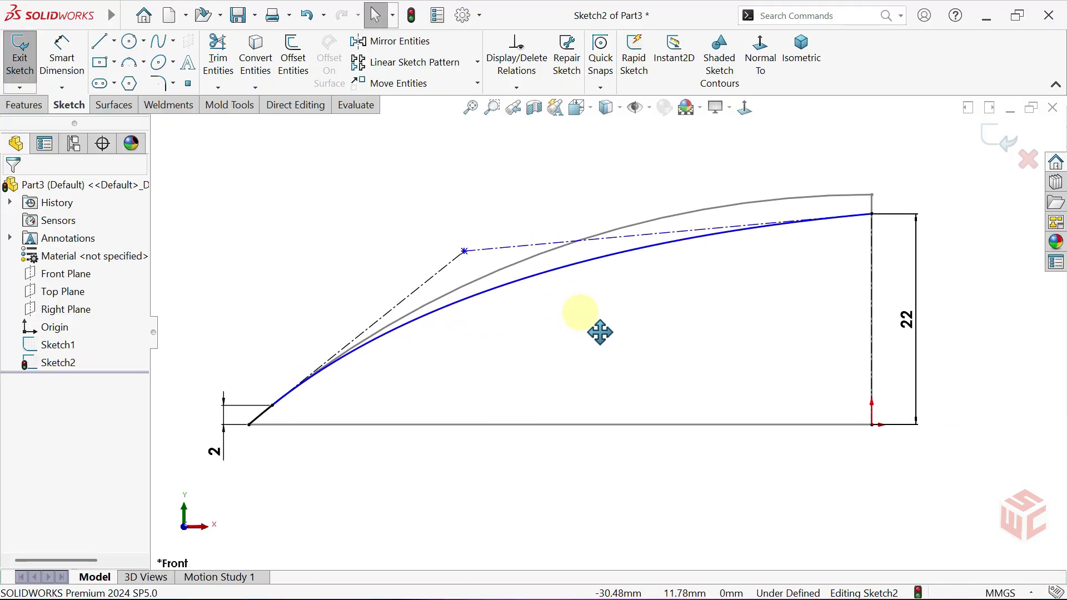
Step: Make the dash-dot construction line horizontal to fully define the sketch
click(626, 235)
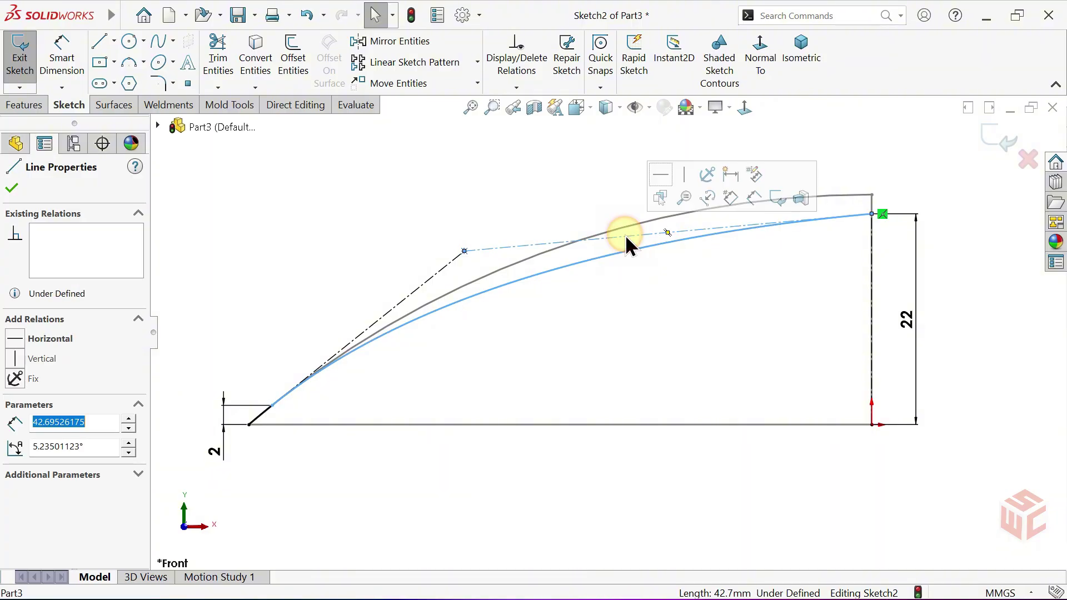
click(661, 173)
click(608, 175)
scroll(610, 183, down, 1)
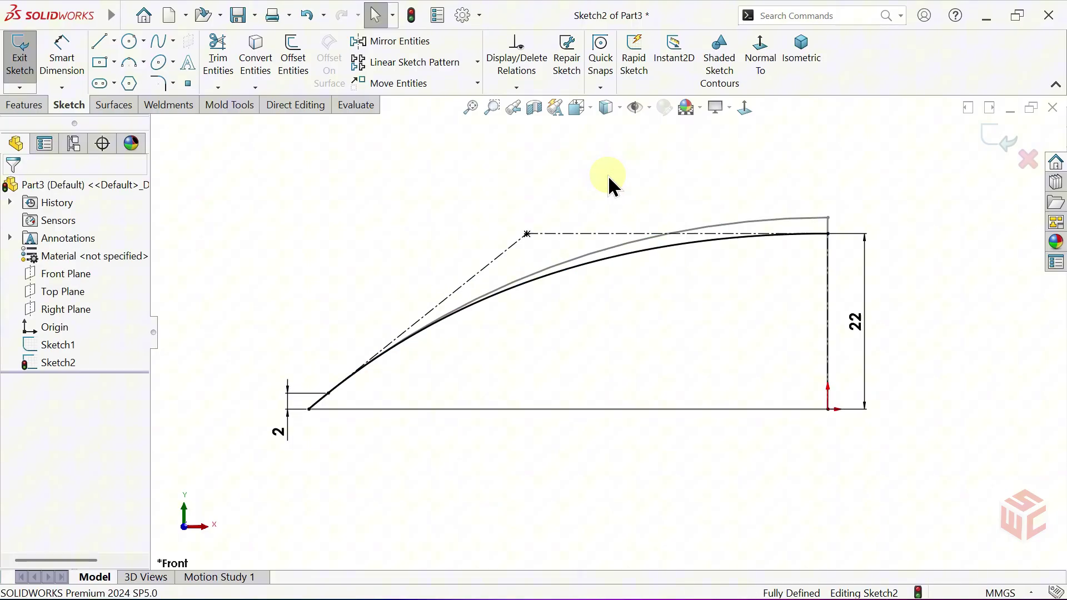
scroll(608, 176, down, 1)
ctrl+middle_drag(610, 205, 624, 207)
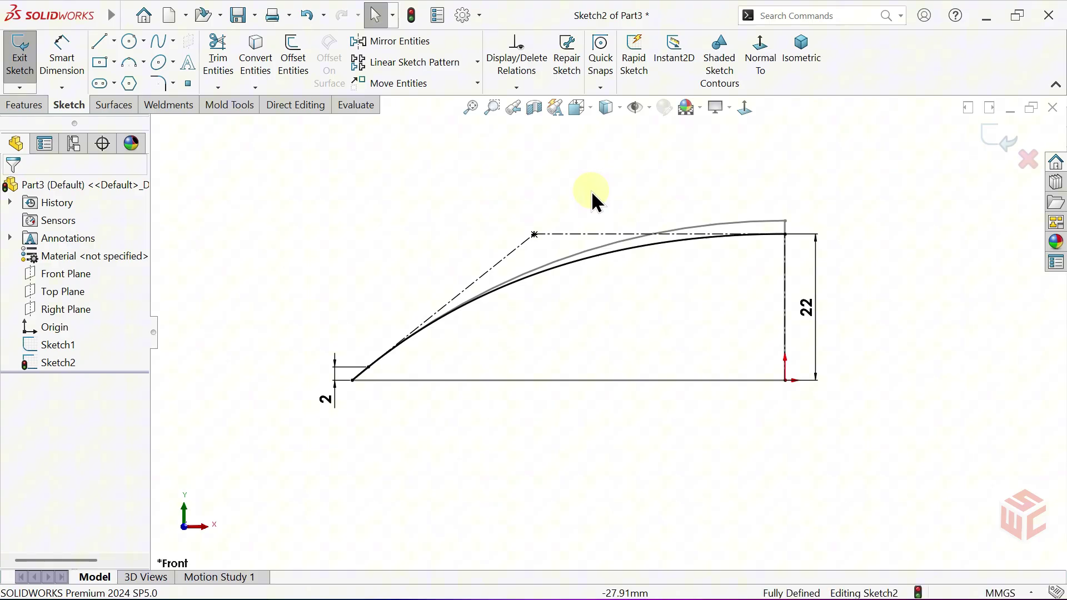
Step: Revolve Sketch2 360° Blind about Line1 into the Surface-Revolve1 dome surface
click(111, 105)
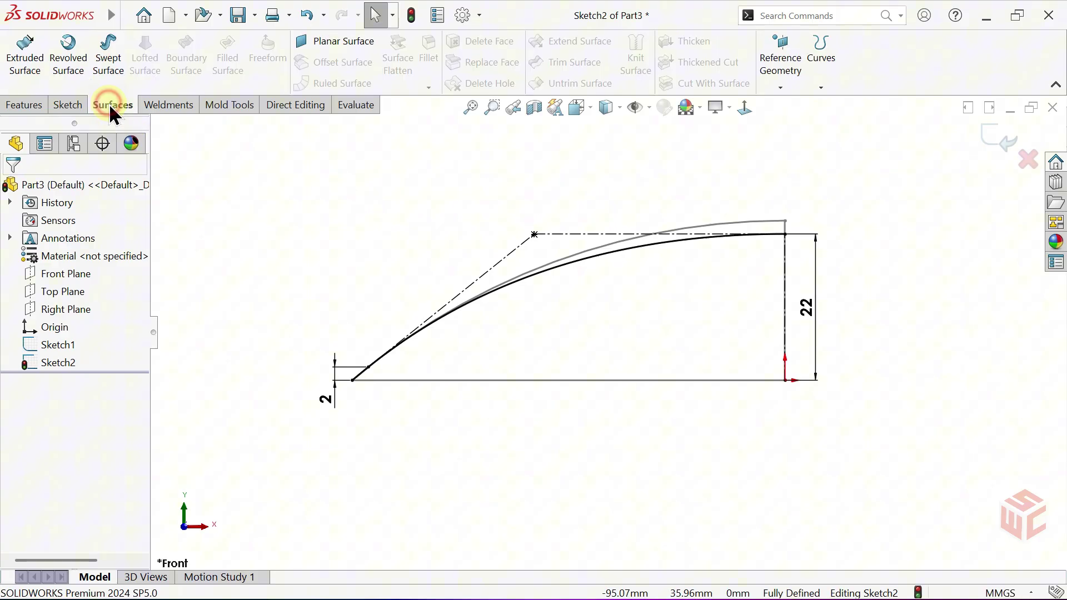
click(65, 75)
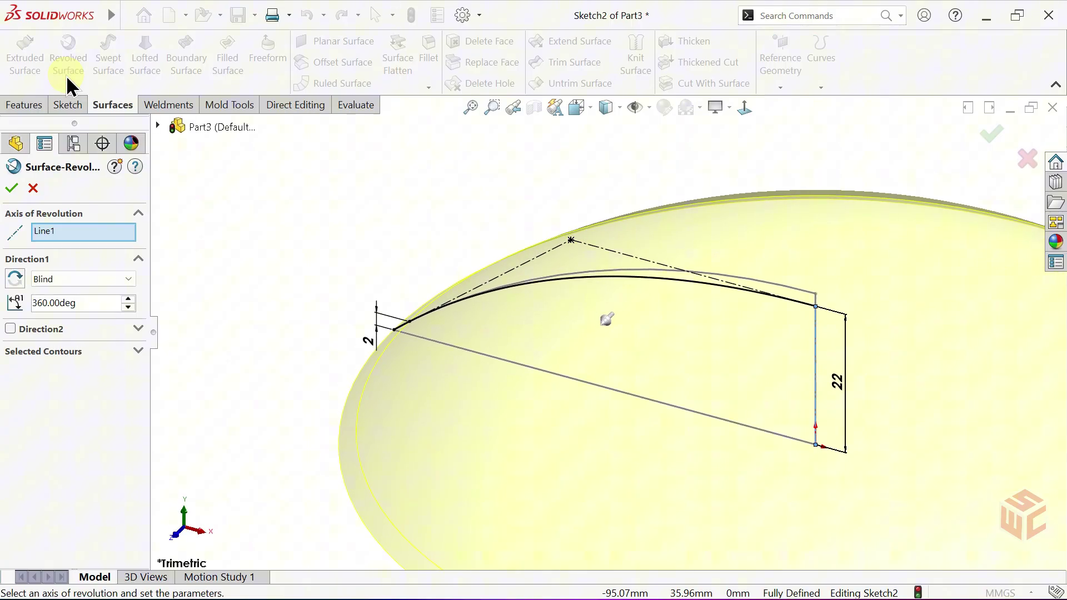
key(ctrl+7)
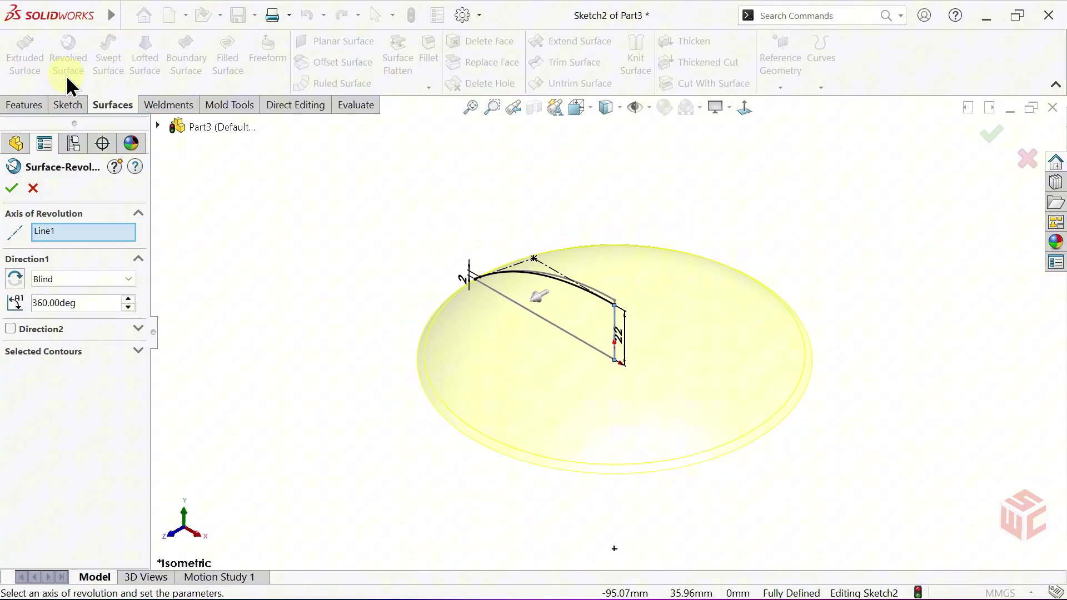
click(86, 301)
click(11, 188)
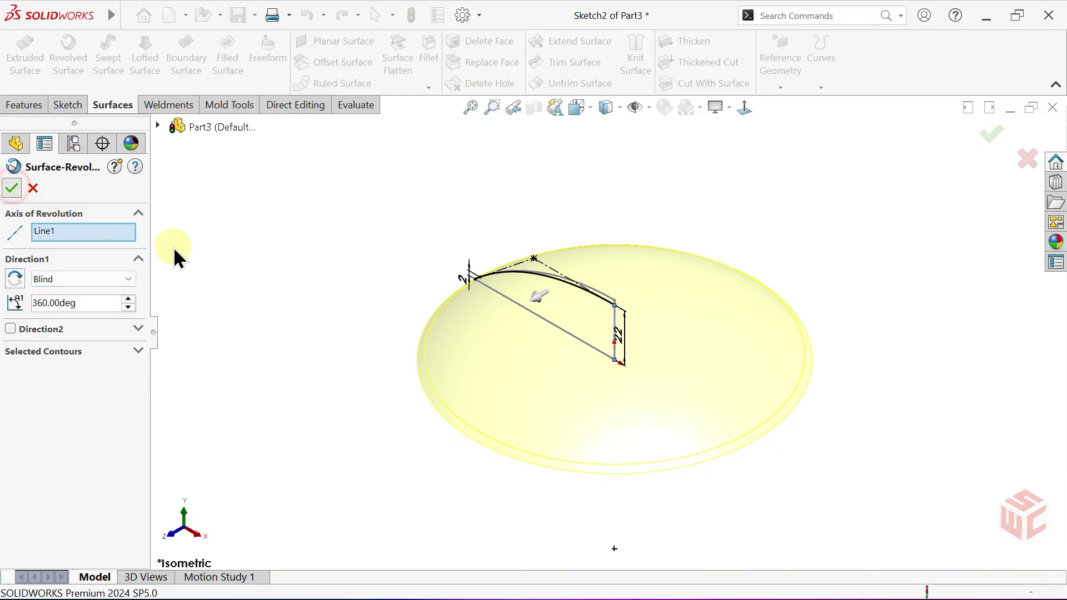
mouse_move(361, 324)
middle_down()
mouse_move(381, 184)
mouse_move(375, 316)
middle_up()
Step: Mirror Surface-Revolve1 across the Top Plane, knitting both halves into one surface body
click(375, 318)
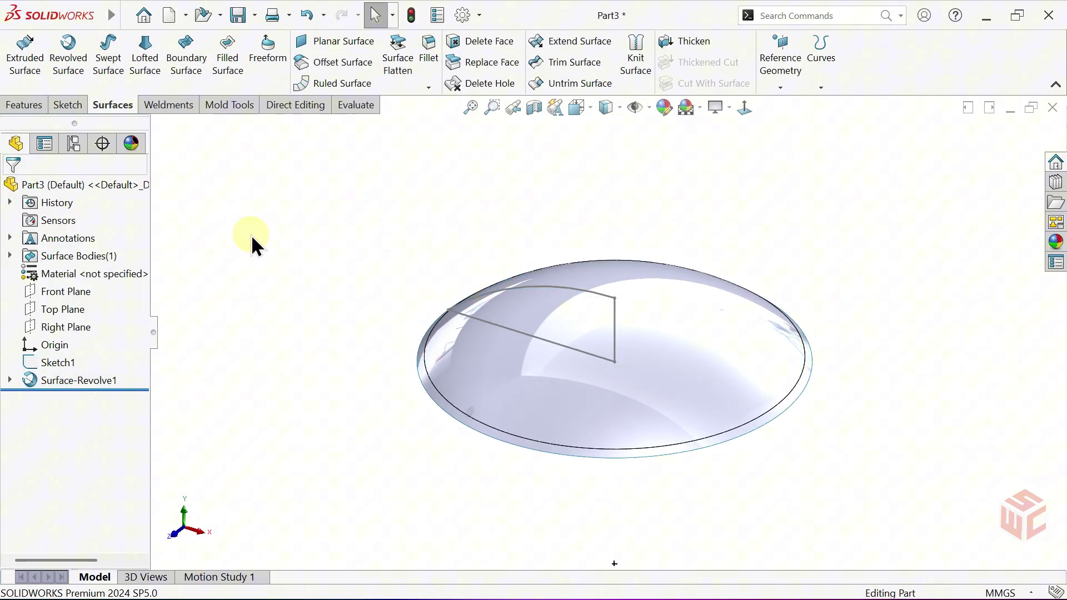
click(25, 105)
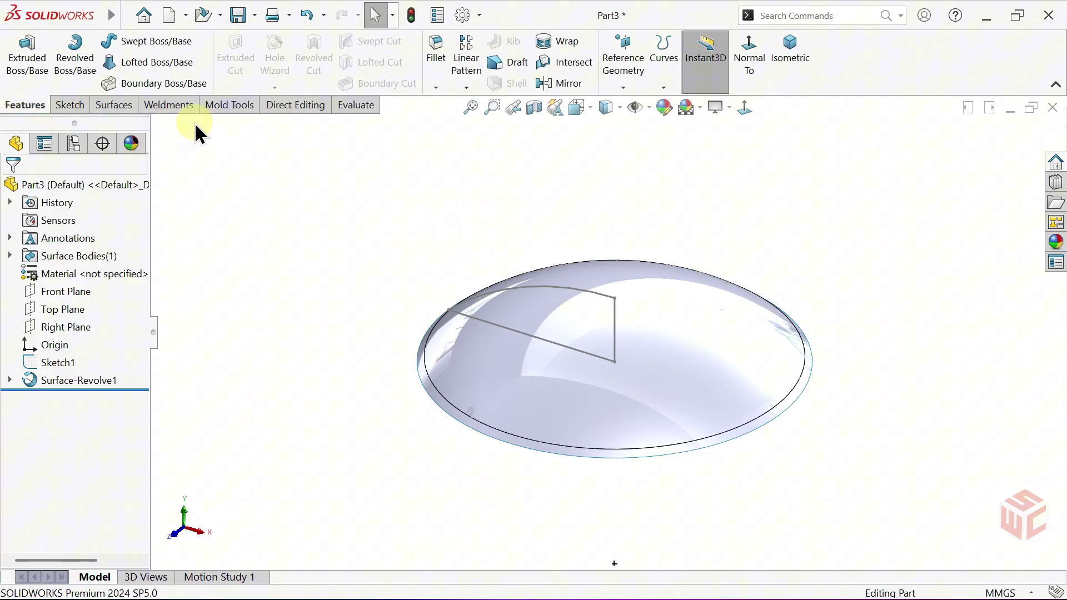
click(562, 83)
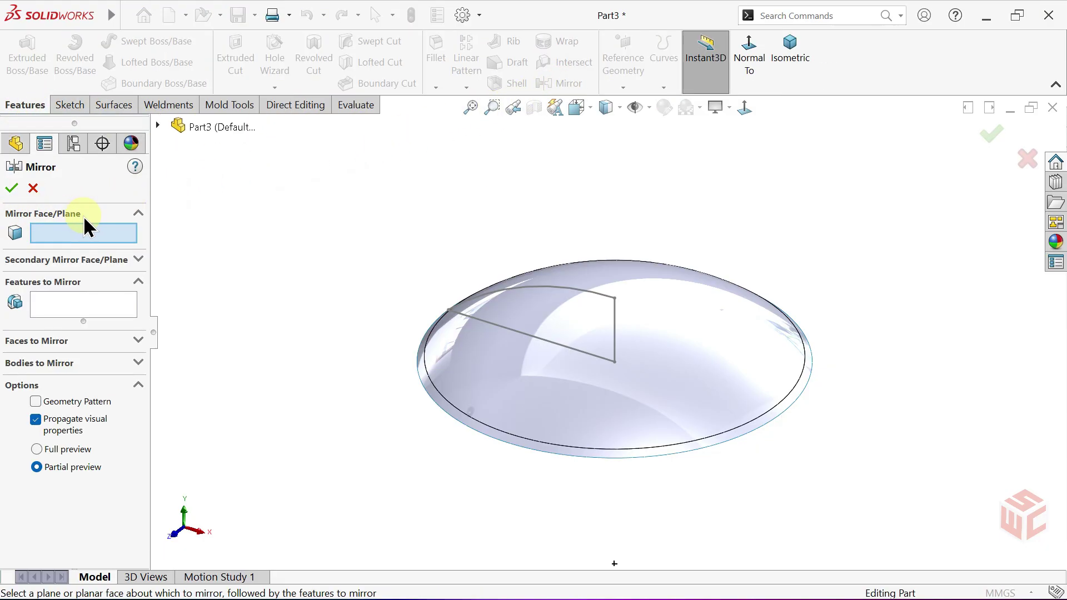
click(158, 125)
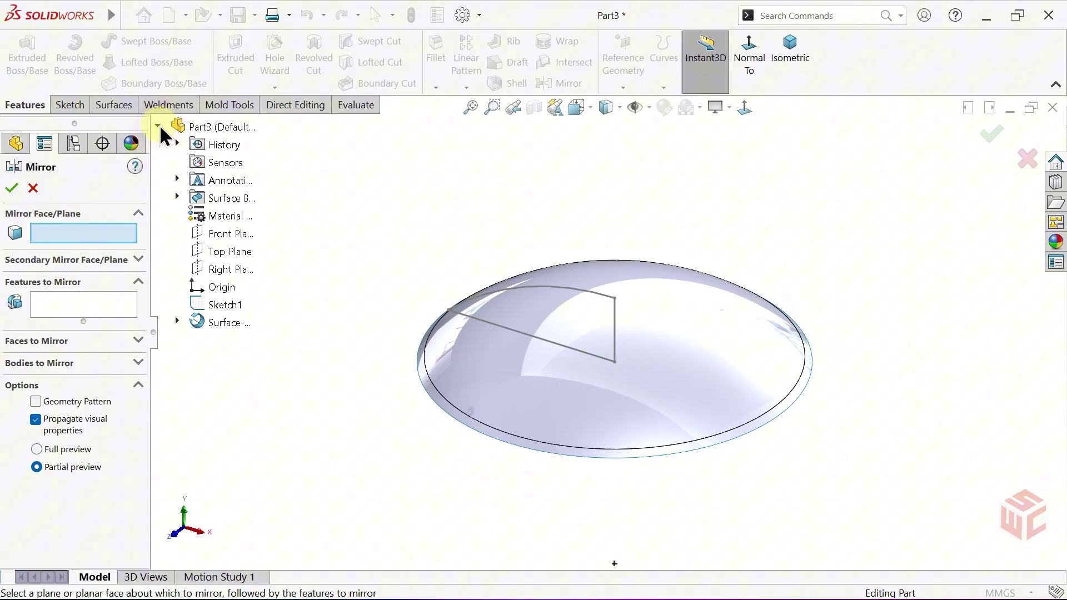
click(222, 249)
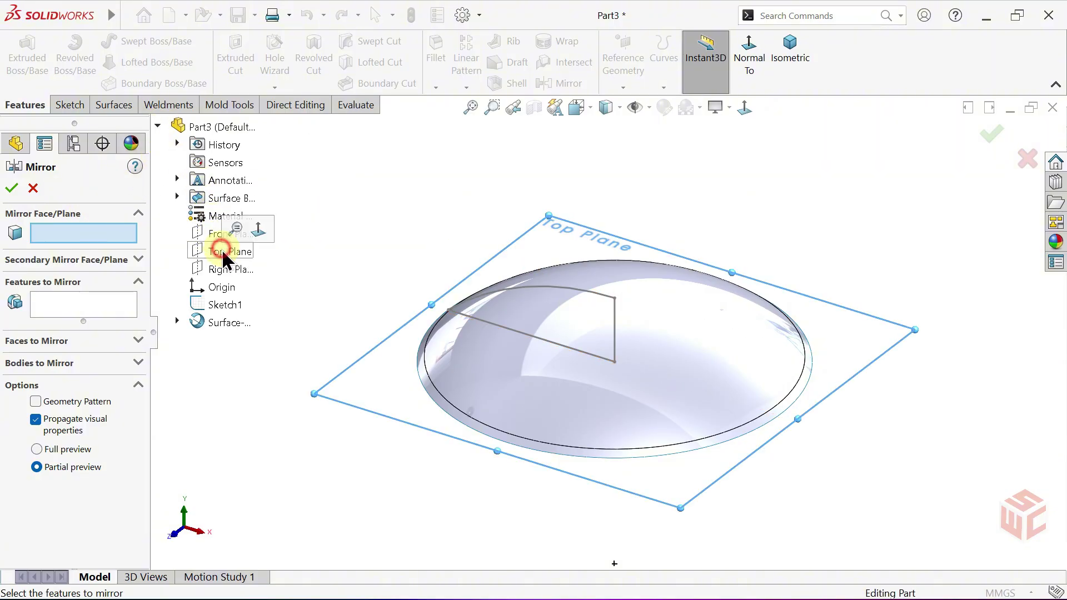
click(42, 363)
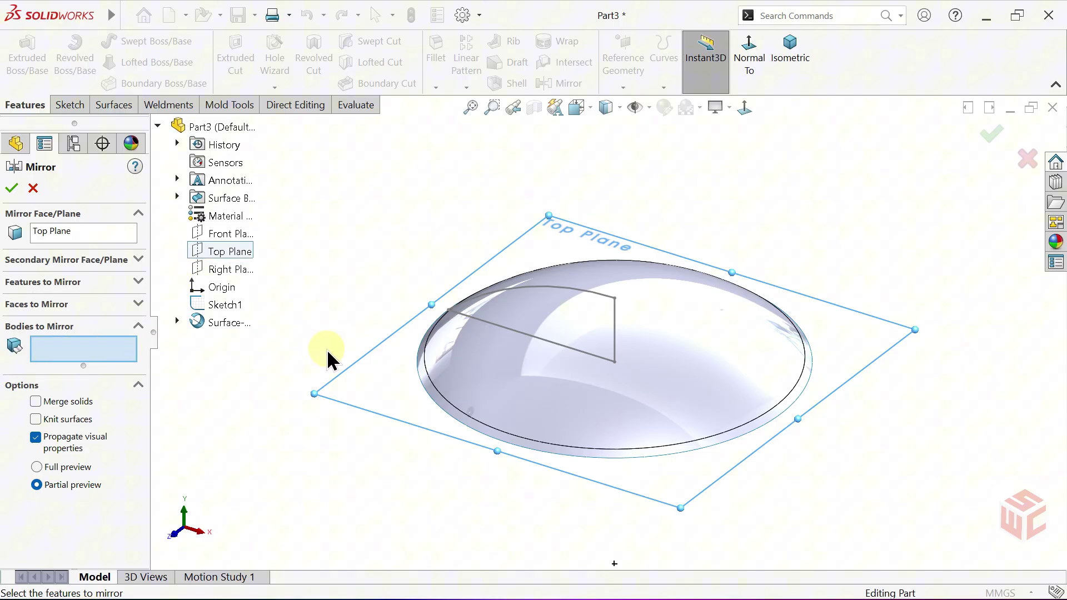
click(508, 375)
middle_drag(505, 392, 491, 343)
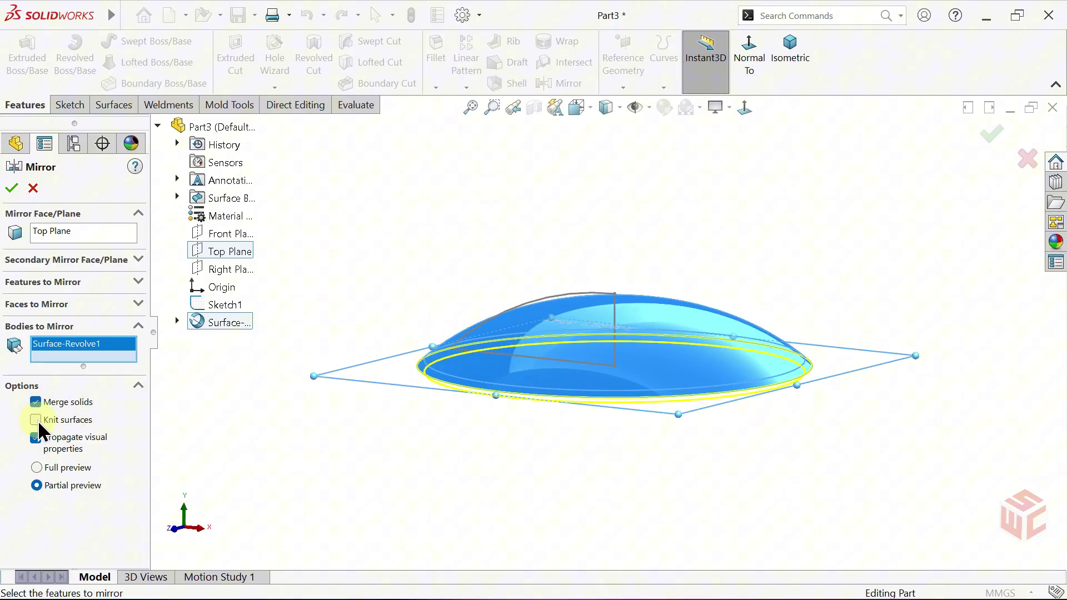
click(12, 189)
middle_drag(479, 434, 574, 453)
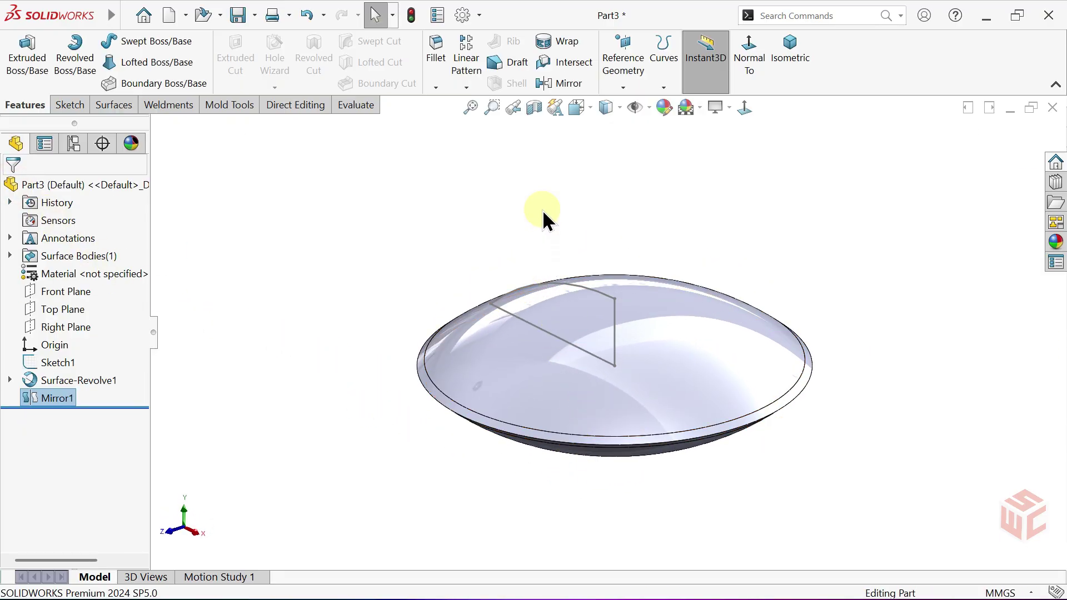
Step: Cut the model with a section view to check its profile
click(533, 107)
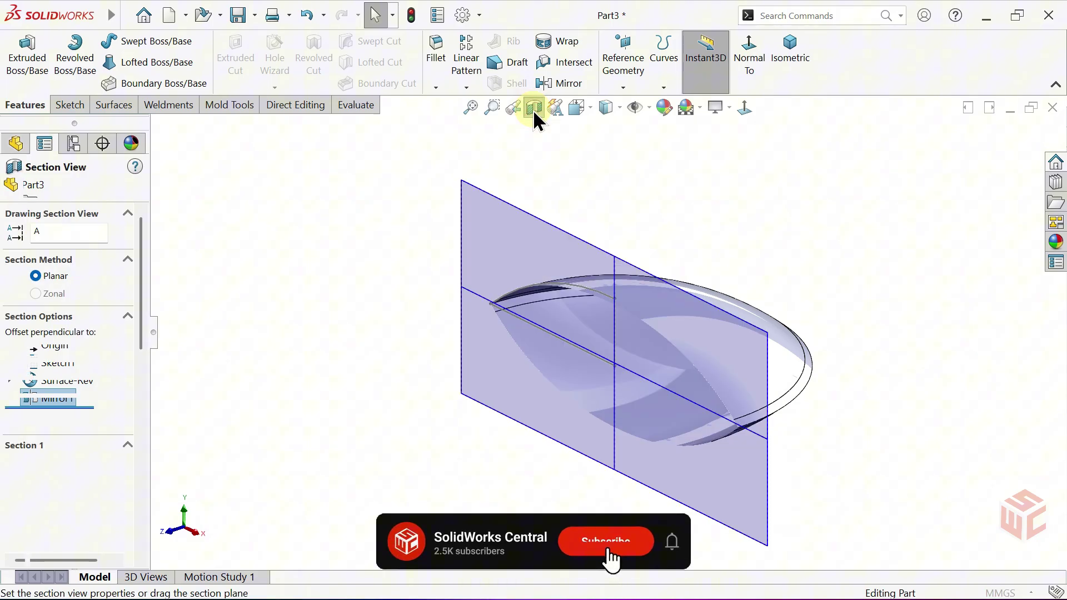
click(12, 188)
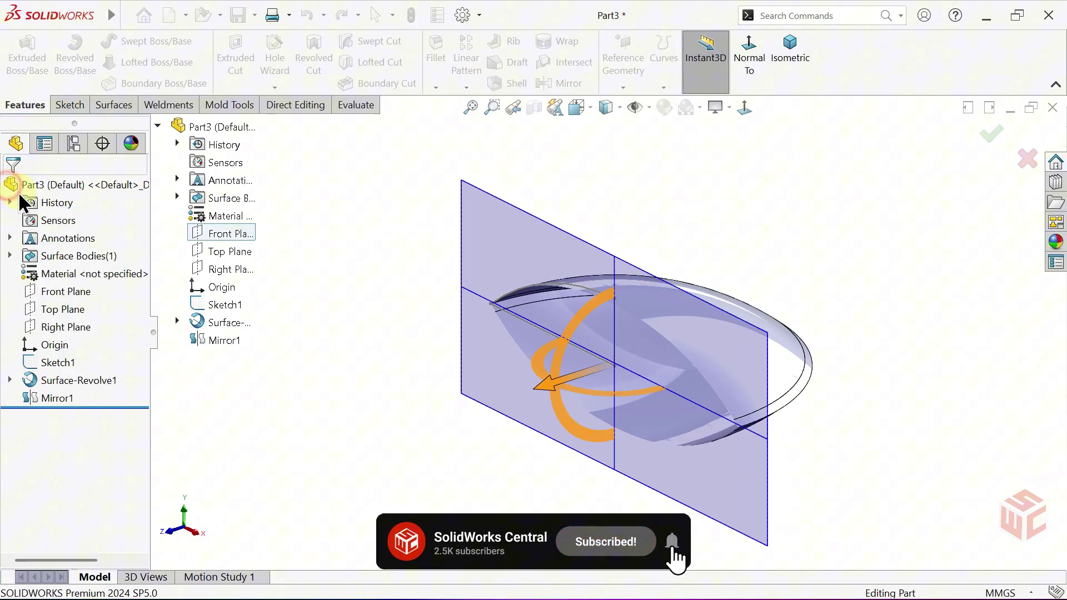
mouse_move(508, 408)
middle_down()
mouse_move(552, 333)
mouse_move(608, 281)
mouse_move(668, 321)
mouse_move(659, 364)
mouse_move(625, 406)
mouse_move(512, 404)
mouse_move(500, 390)
middle_up()
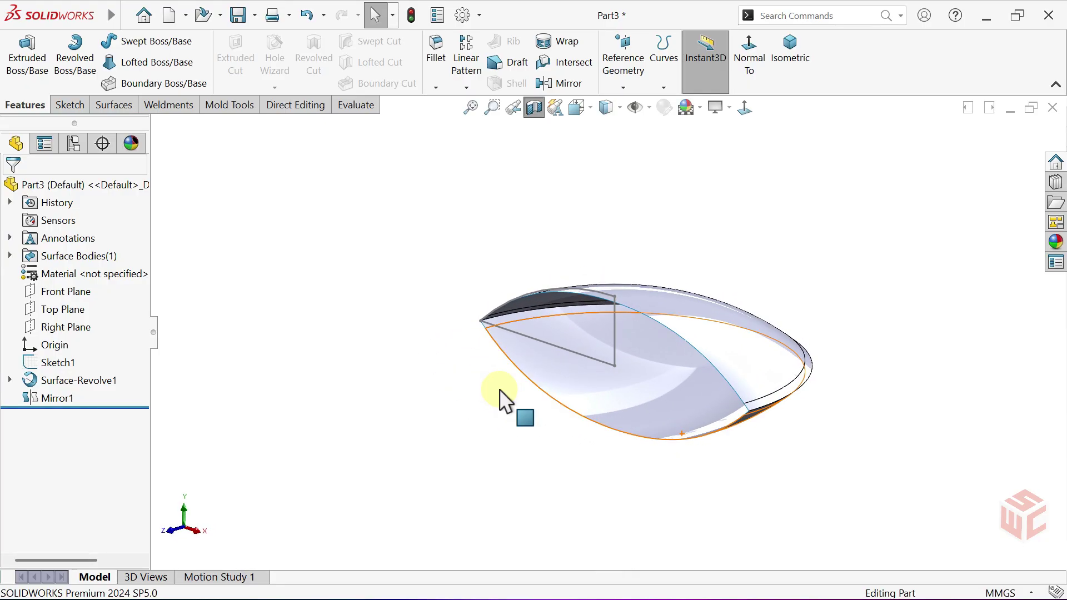
Step: Thicken the Mirror1 surface by 3.00 mm toward the second side into a solid
click(114, 105)
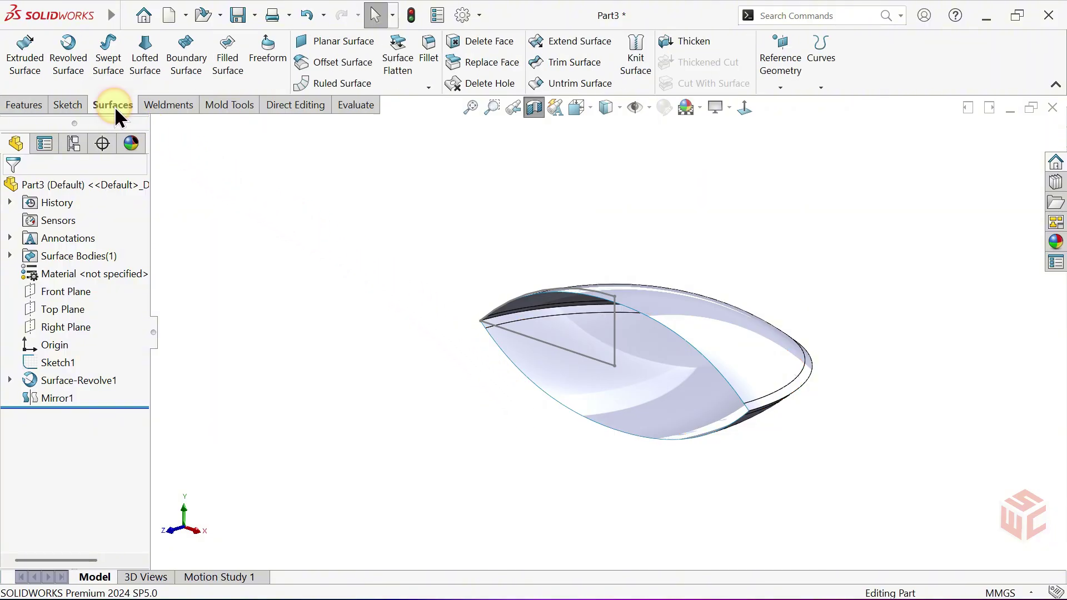
click(690, 41)
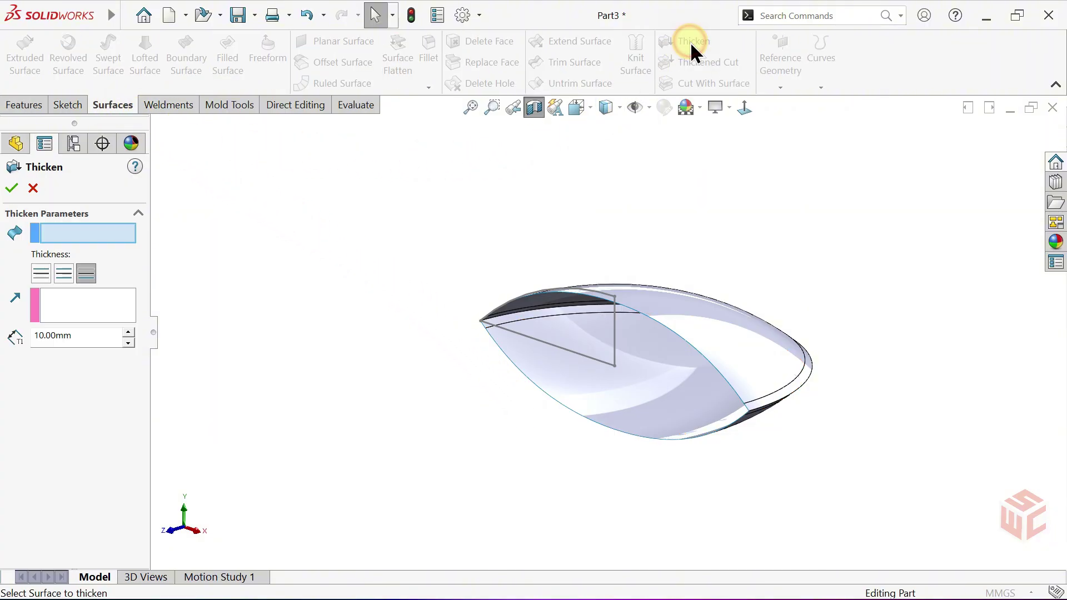
double_click(88, 335)
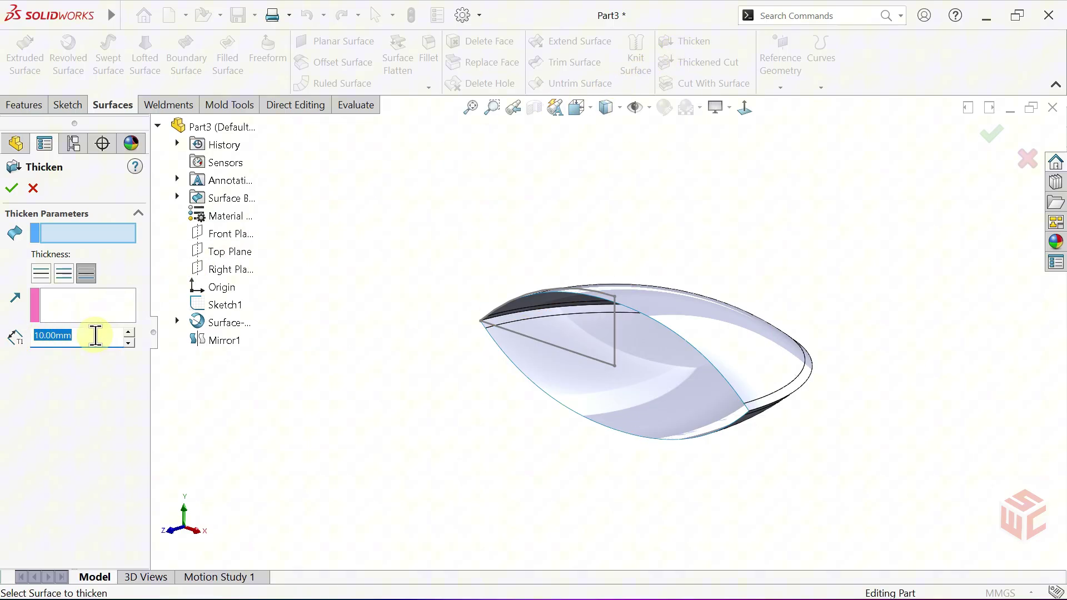
text(3)
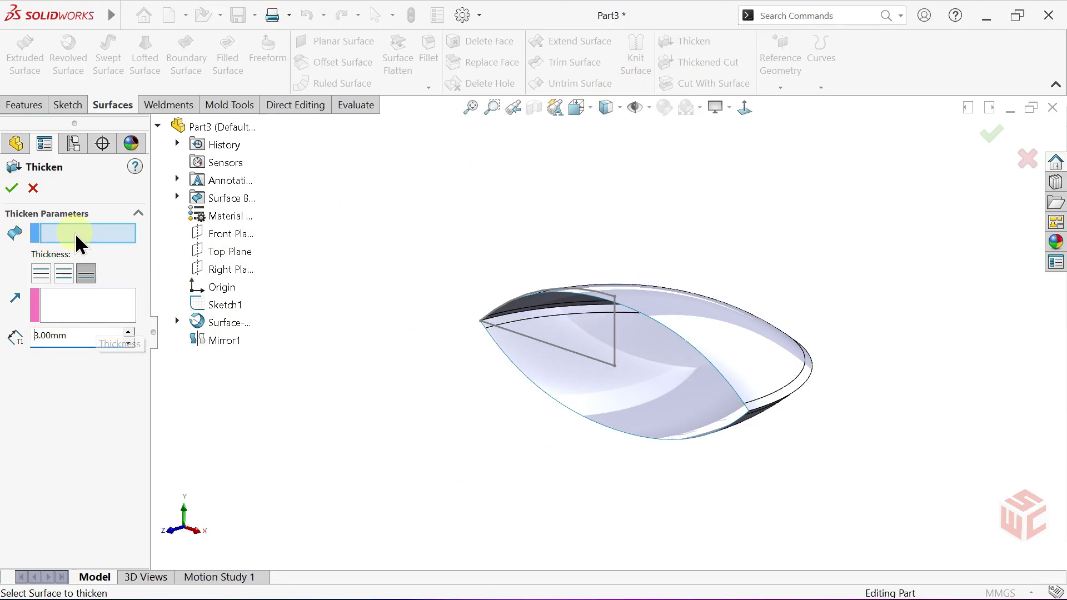
click(621, 391)
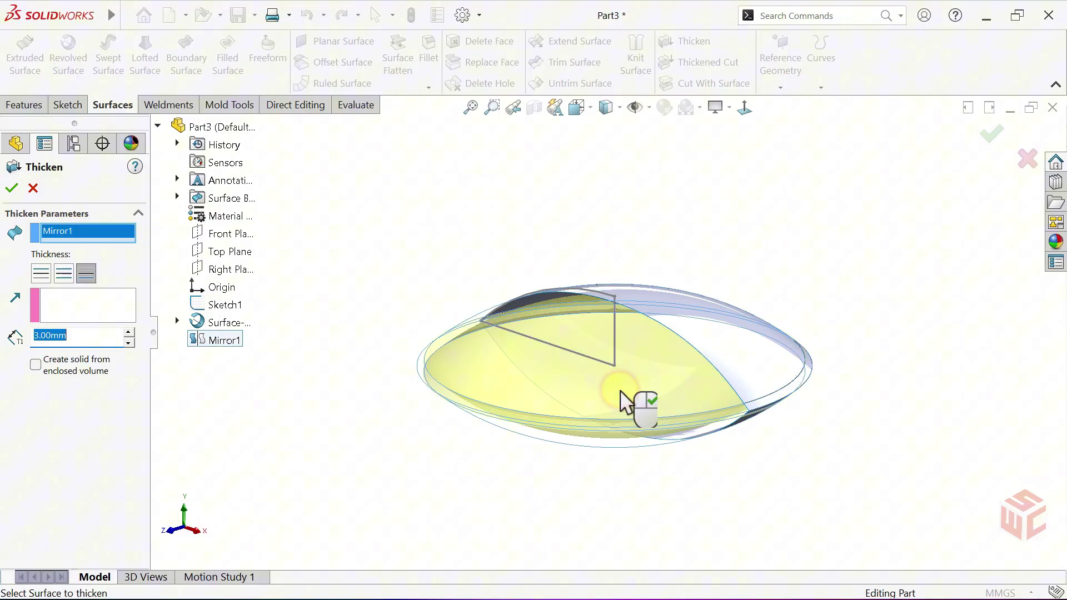
middle_drag(620, 390, 704, 352)
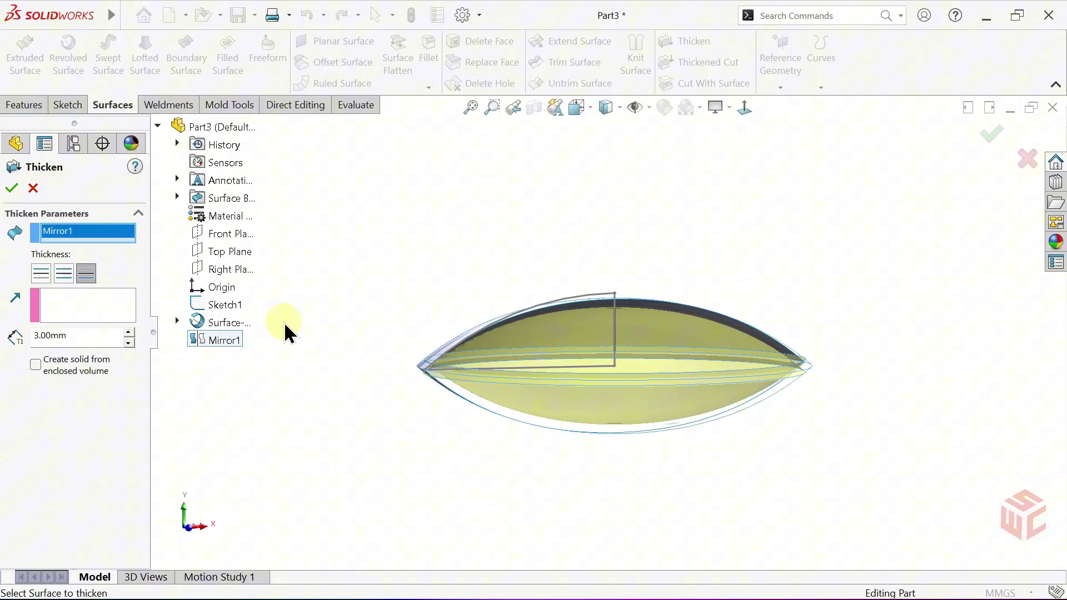
click(41, 273)
click(64, 274)
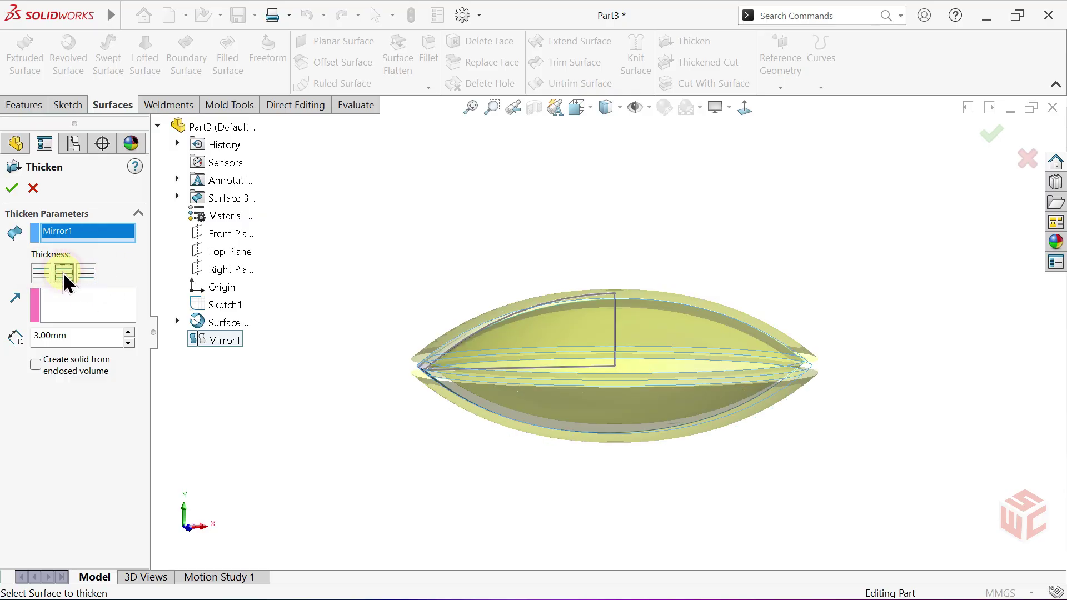
click(81, 272)
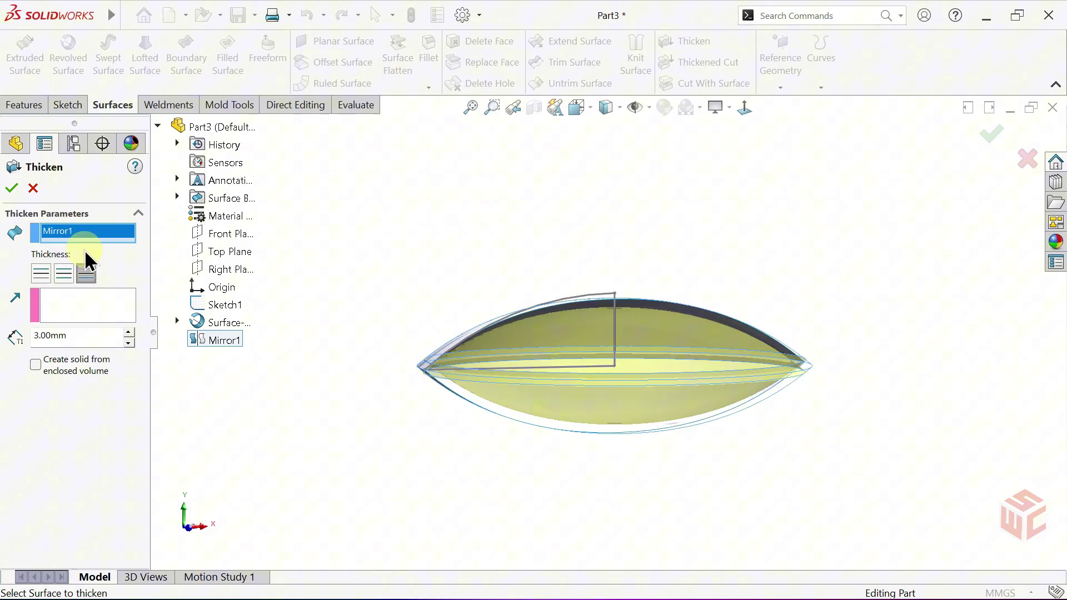
click(11, 189)
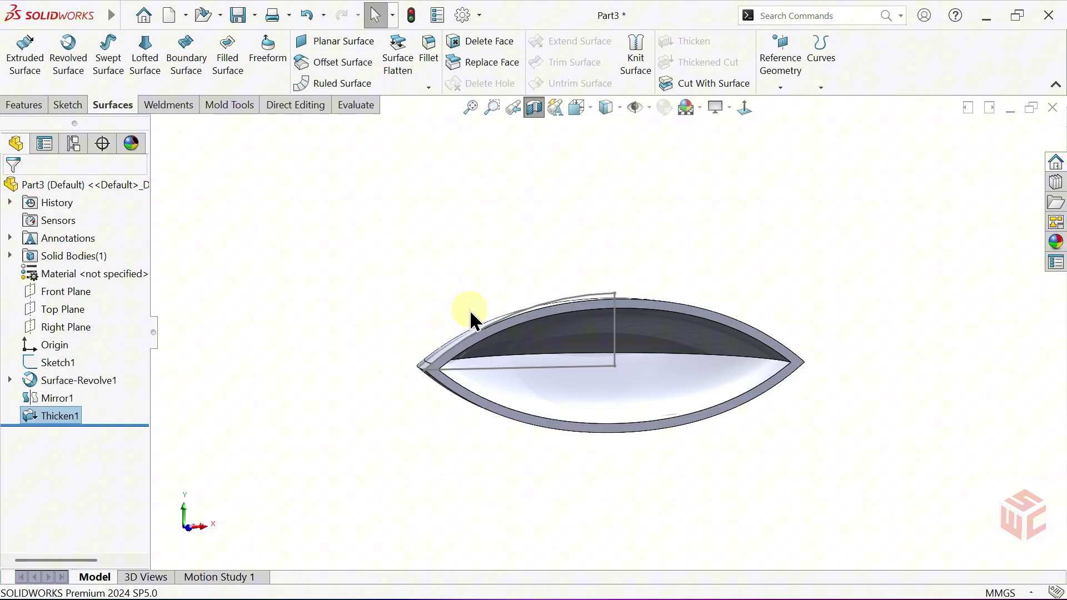
middle_drag(672, 269, 616, 288)
Step: Turn off the section view and show the whole dome in isometric
click(535, 109)
middle_drag(529, 226, 519, 280)
key(ctrl+7)
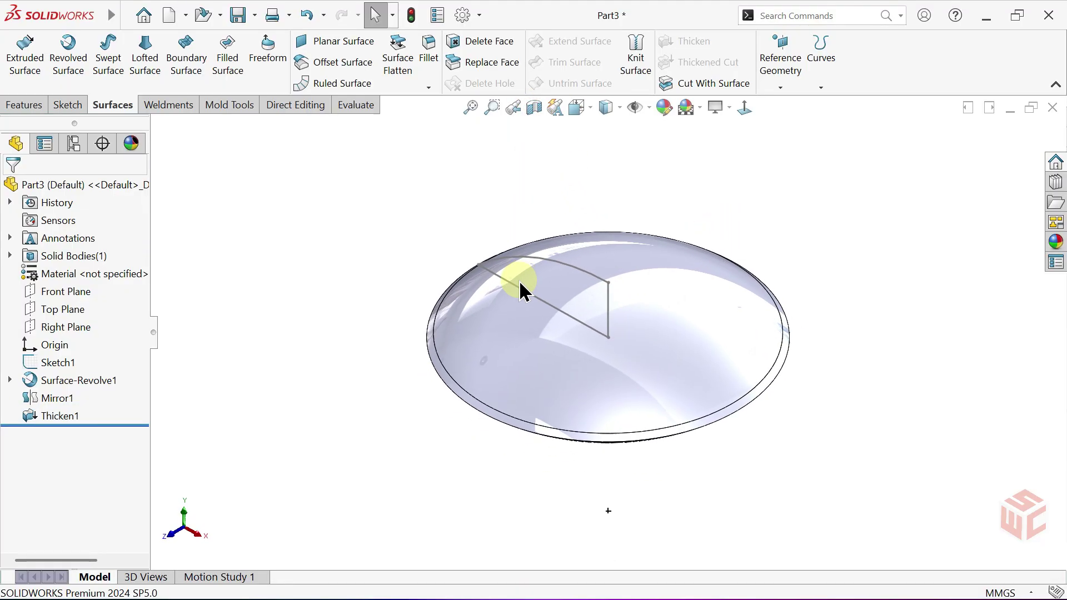
Step: Sweep a 6.5 mm diameter circular profile along the dome's outer rim edge to form Sweep1
click(24, 105)
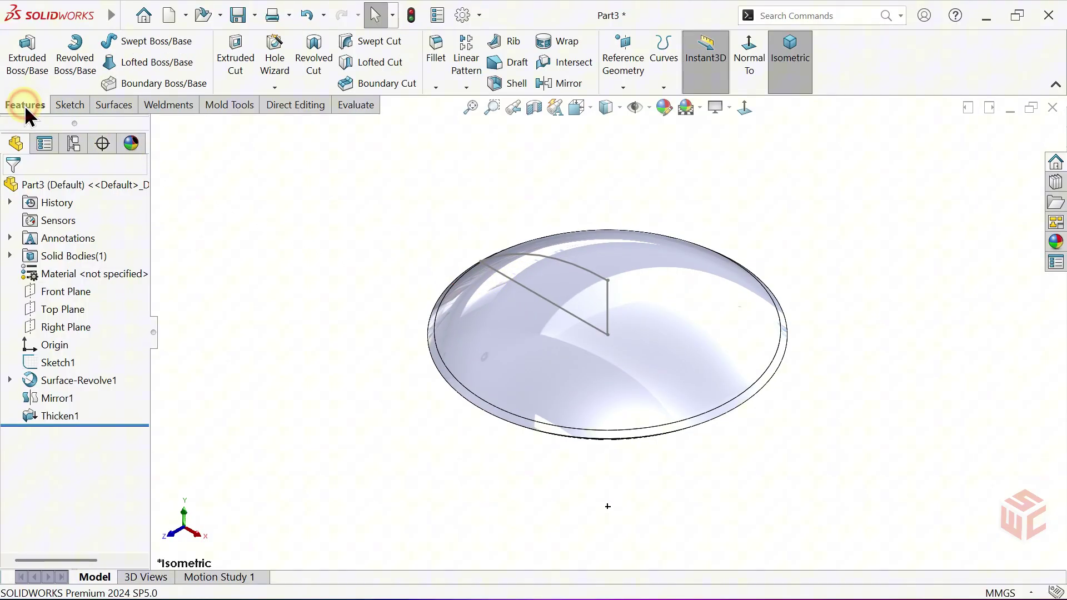
click(149, 41)
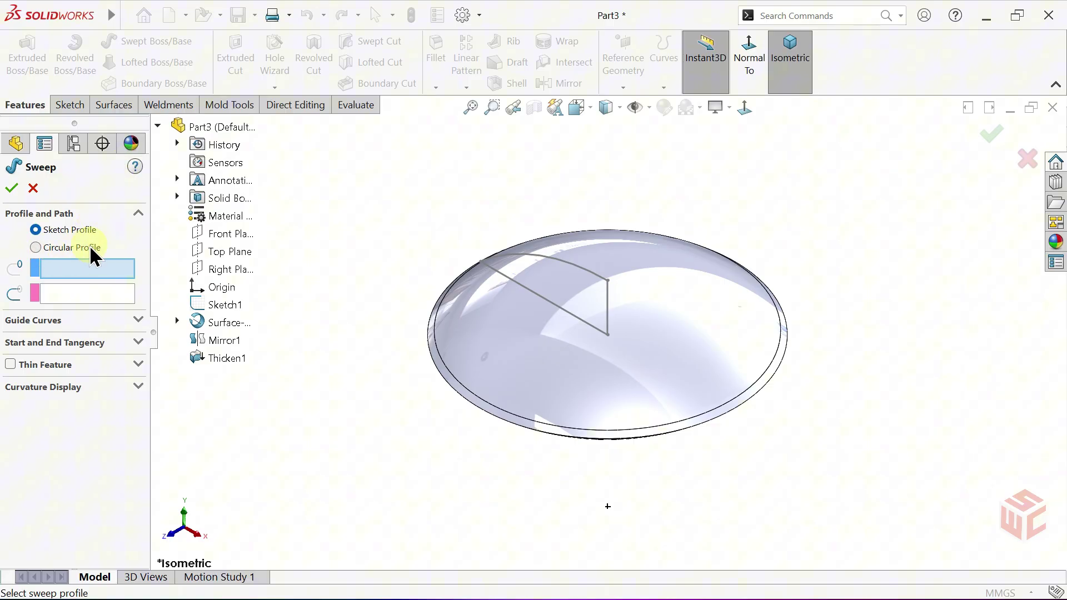
click(36, 248)
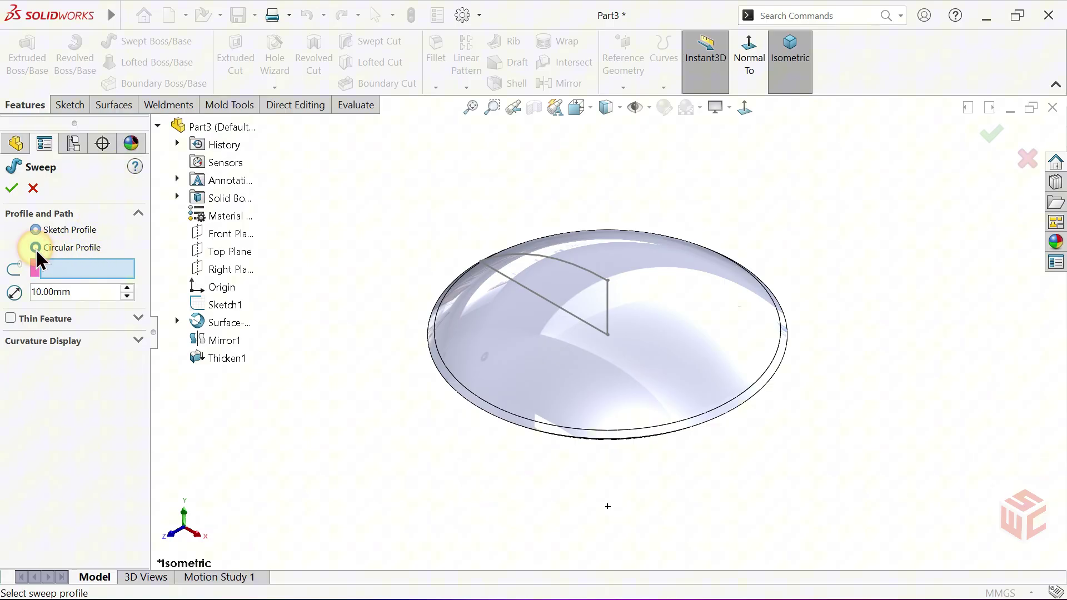
drag(87, 294, 22, 290)
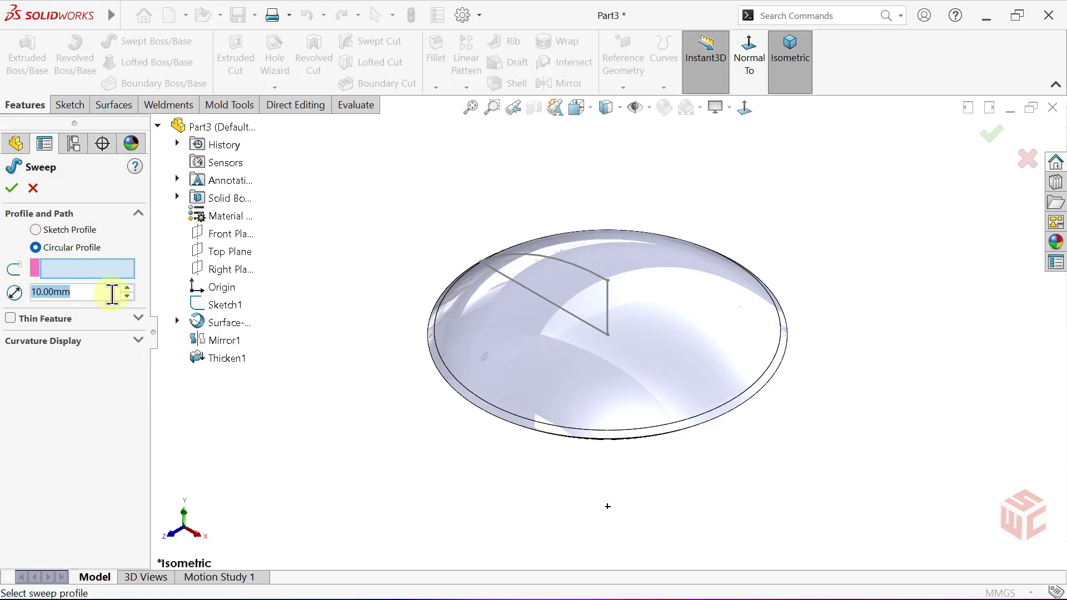
text(6.5)
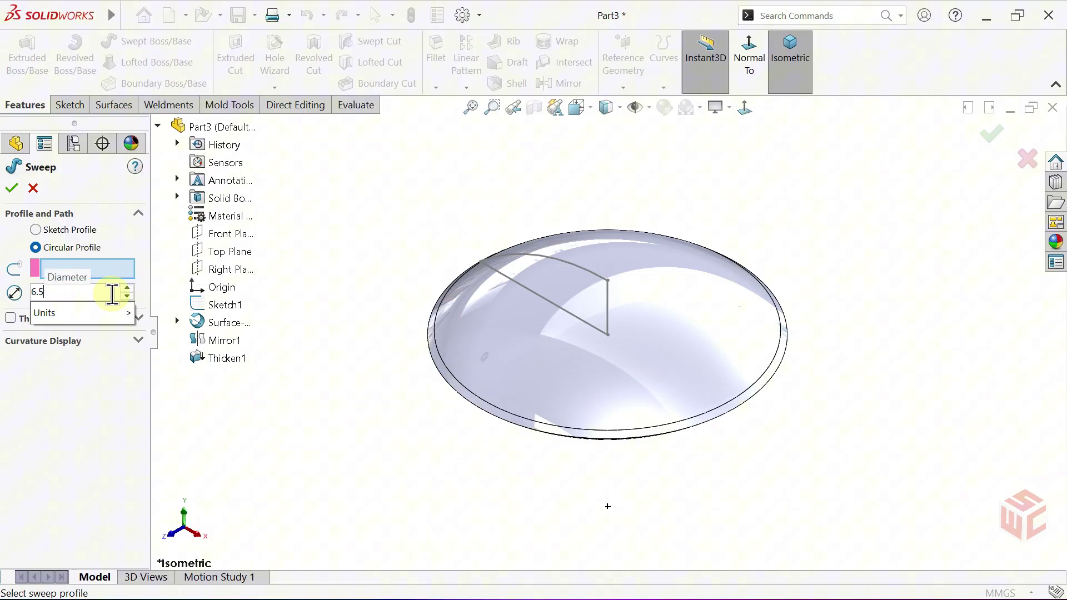
key(Return)
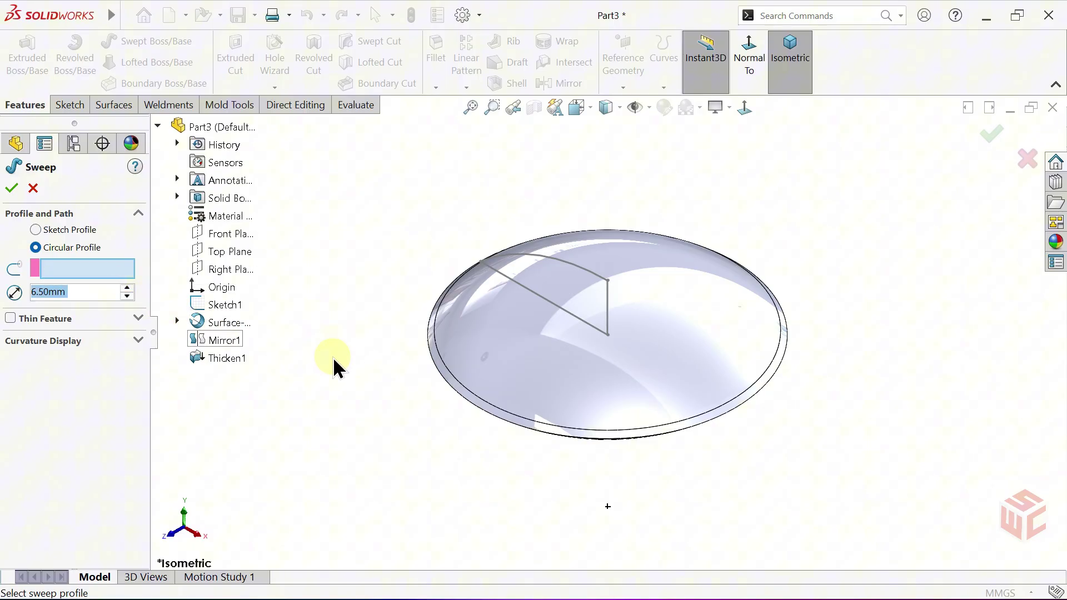
scroll(479, 400, down, 1)
scroll(480, 399, down, 3)
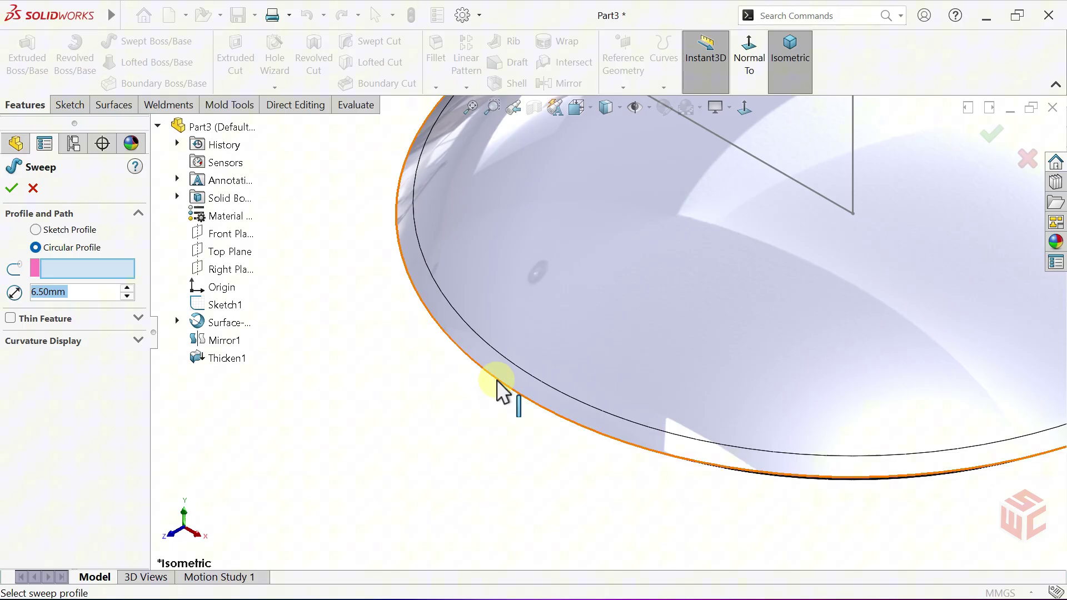
click(497, 384)
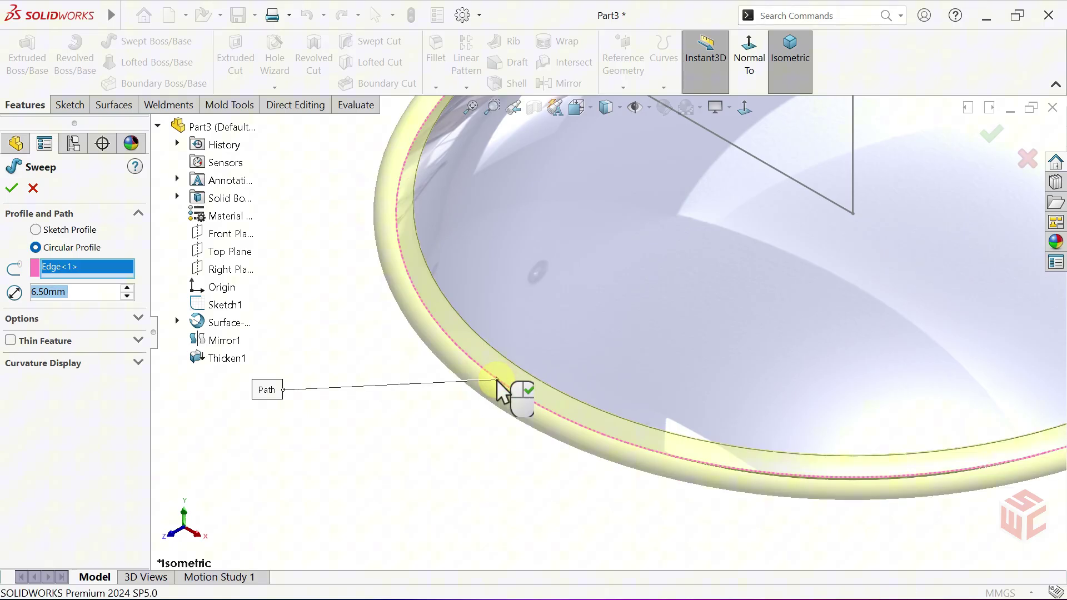
right_click(498, 382)
key(f)
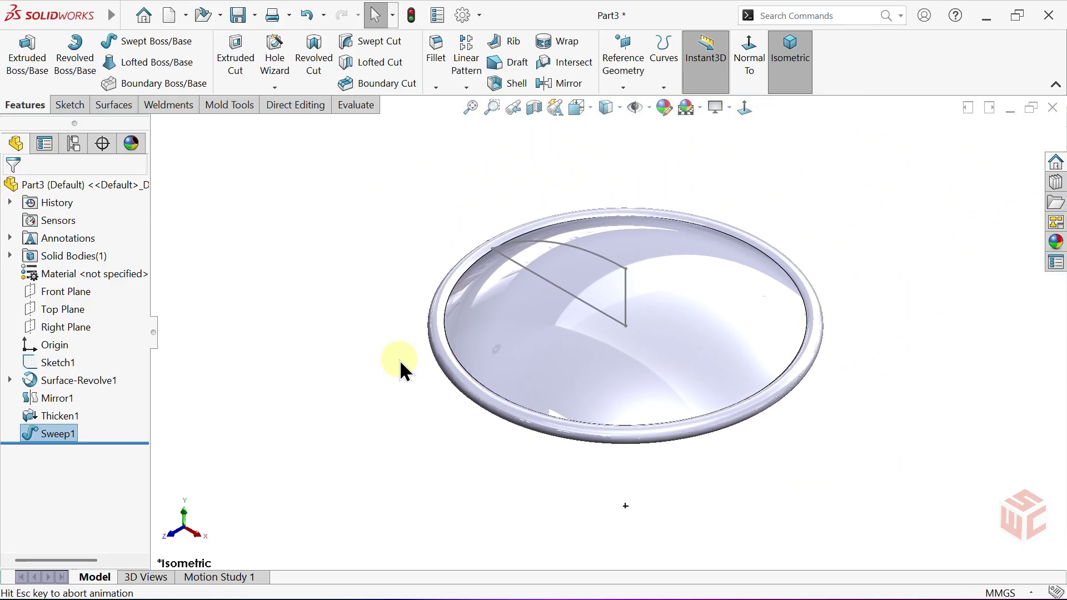
Step: Apply a 2 mm Curvature Continuous fillet to the rim edge chain joining bead and shell
click(437, 65)
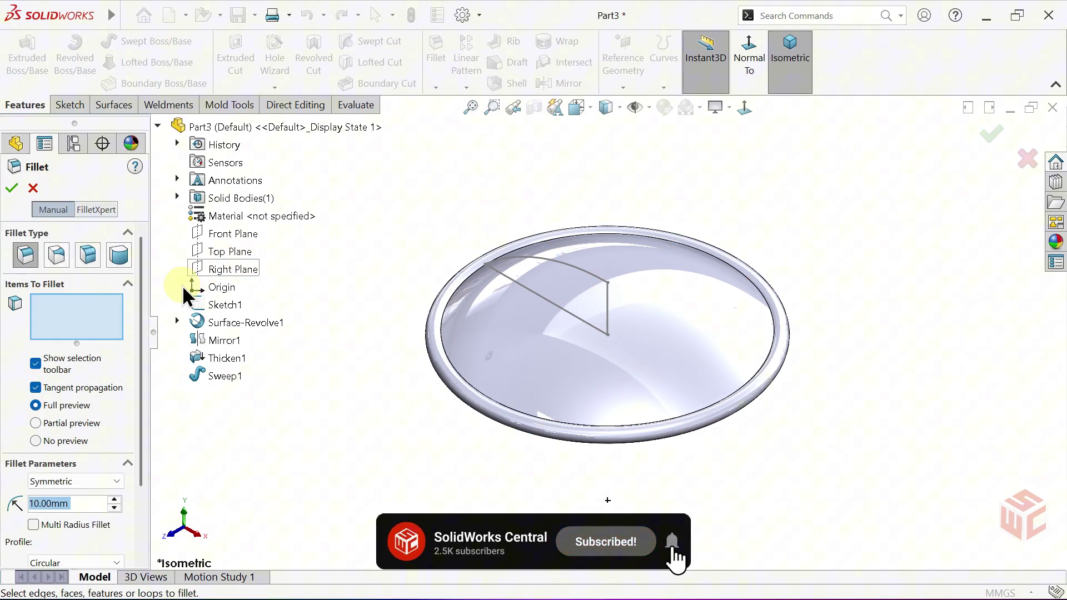
drag(142, 311, 142, 392)
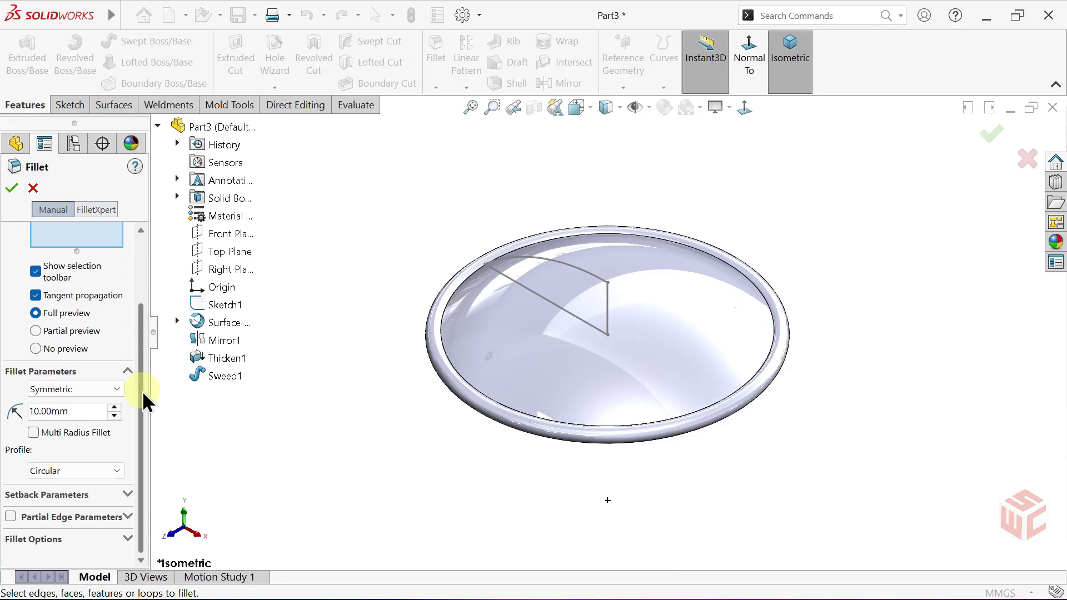
click(84, 410)
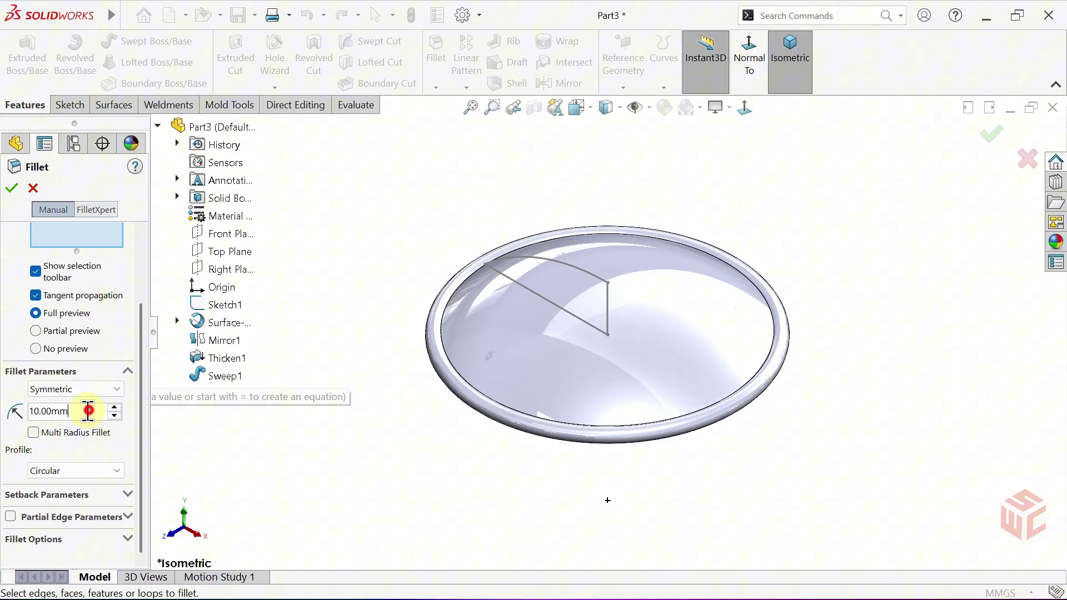
drag(82, 411, 25, 412)
text(2)
key(Return)
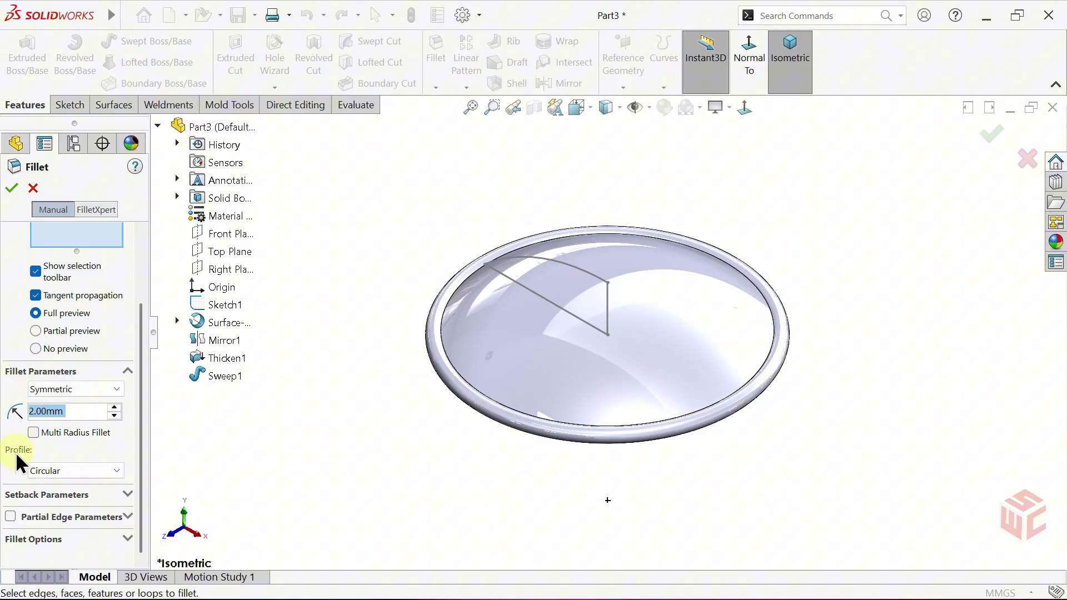
click(73, 471)
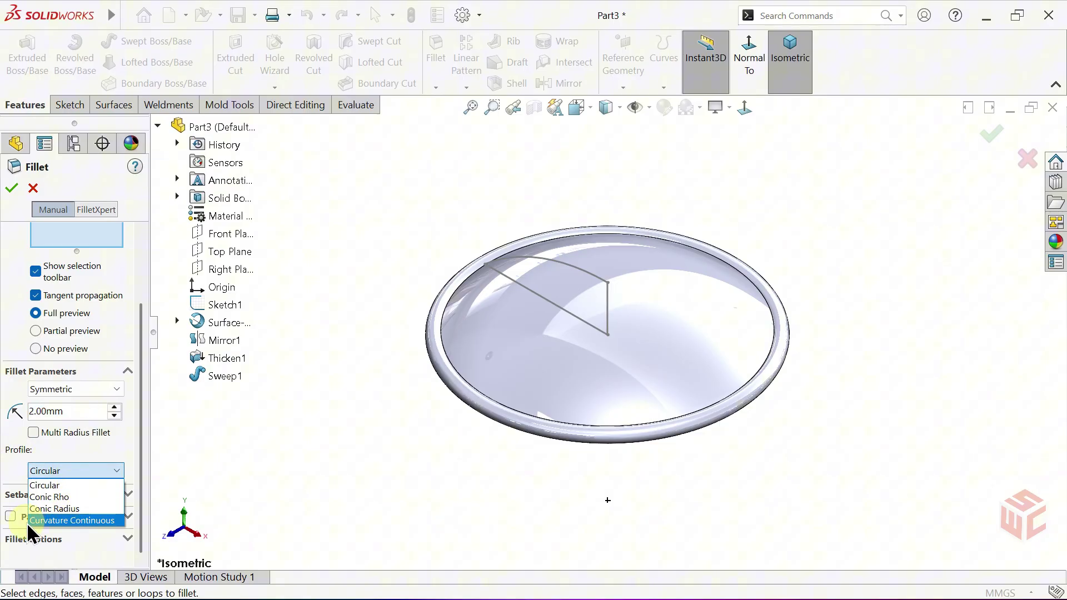
click(83, 521)
scroll(495, 399, down, 3)
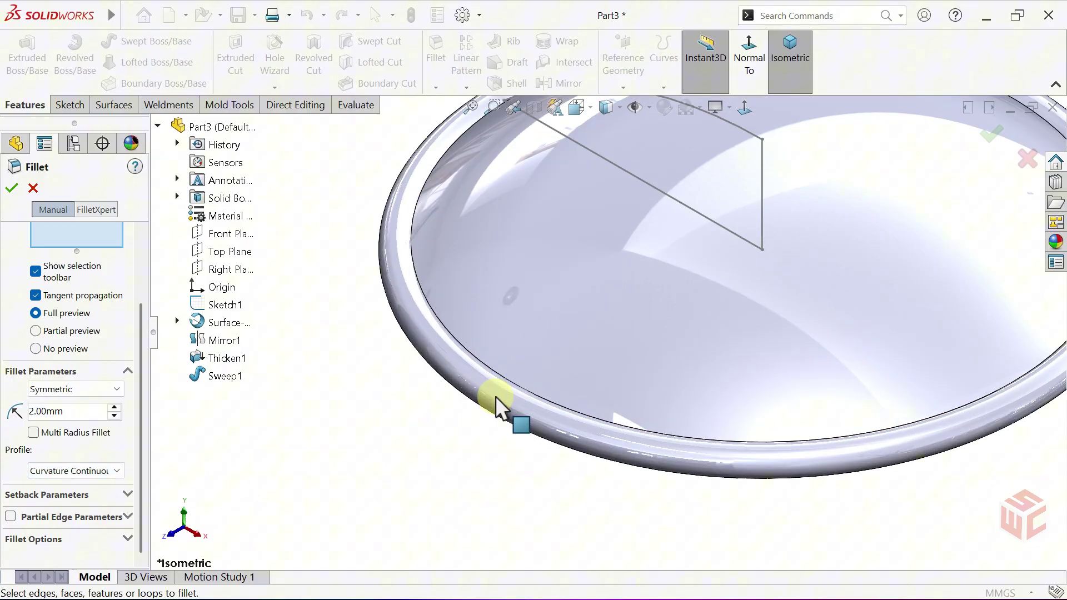
click(470, 388)
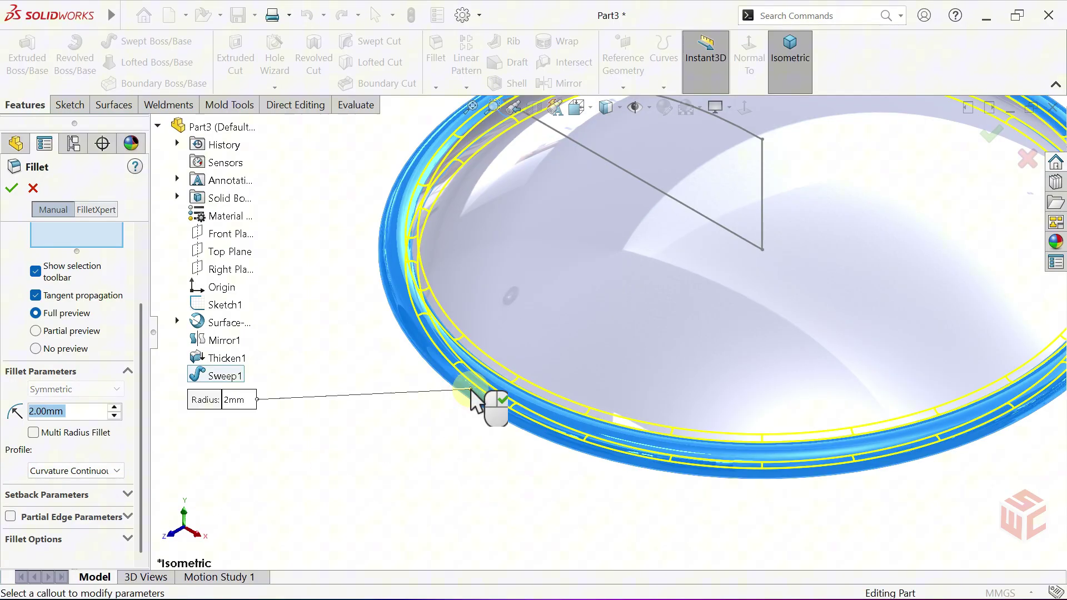
right_click(470, 389)
Step: Hide the Fillet1 solid, leaving only the dome profile sketch with its R2 mark visible
key(f)
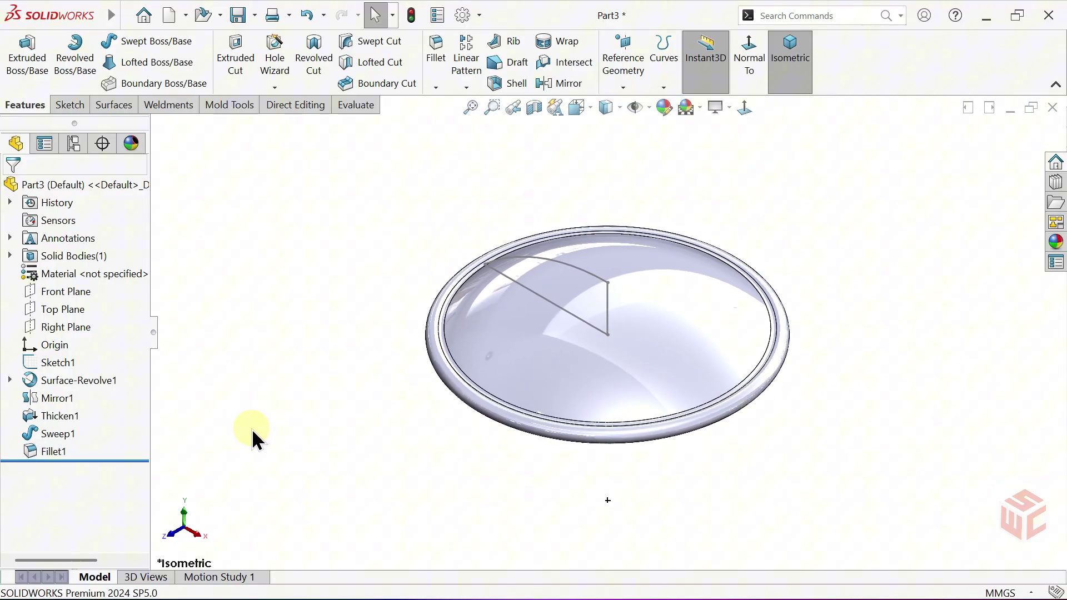
click(49, 451)
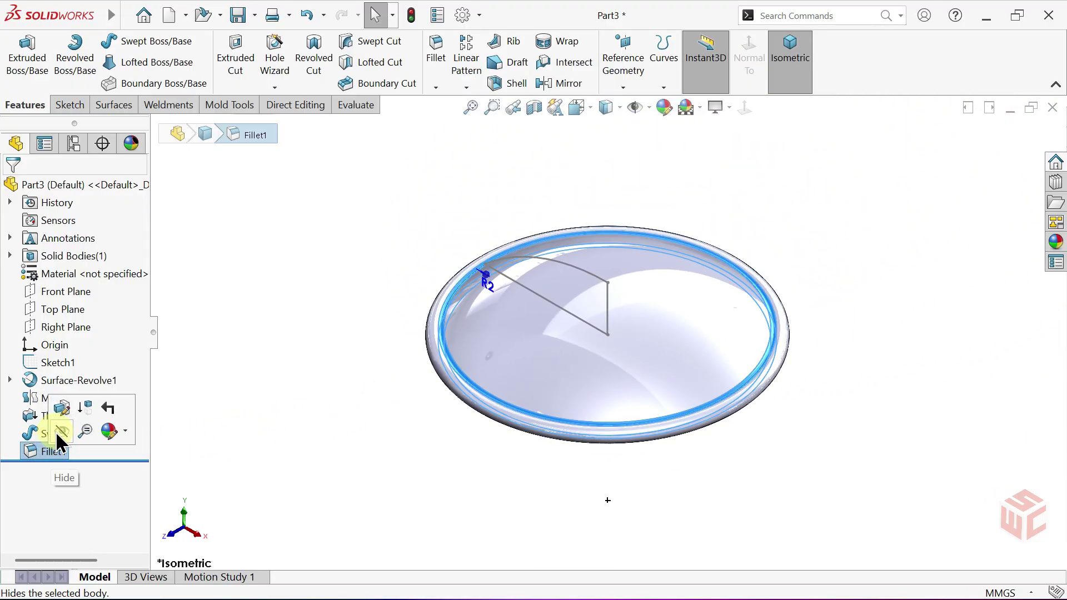
click(65, 431)
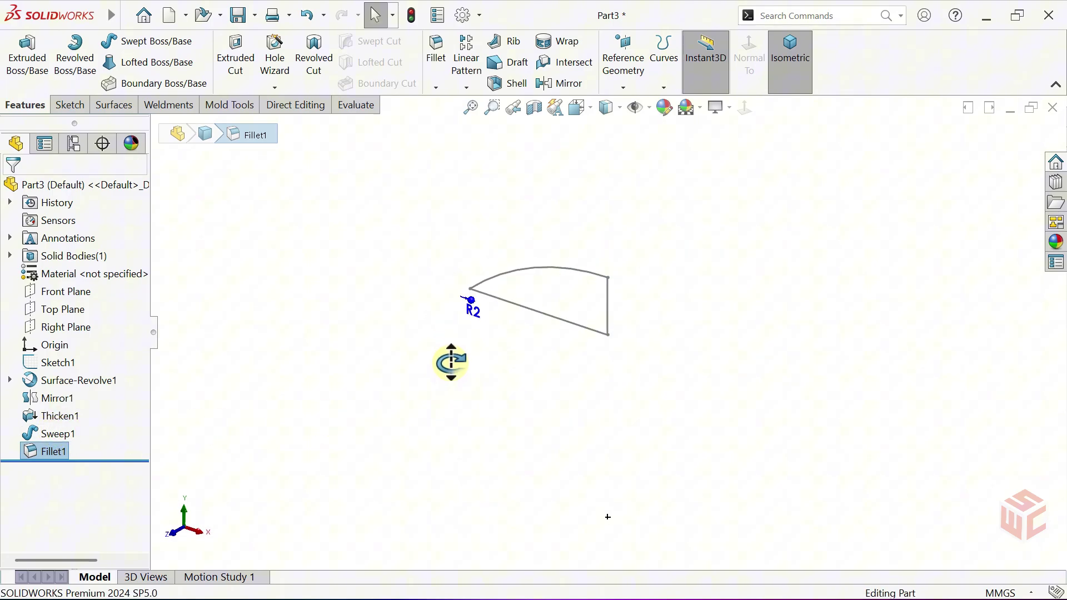
middle_drag(448, 361, 441, 388)
click(443, 390)
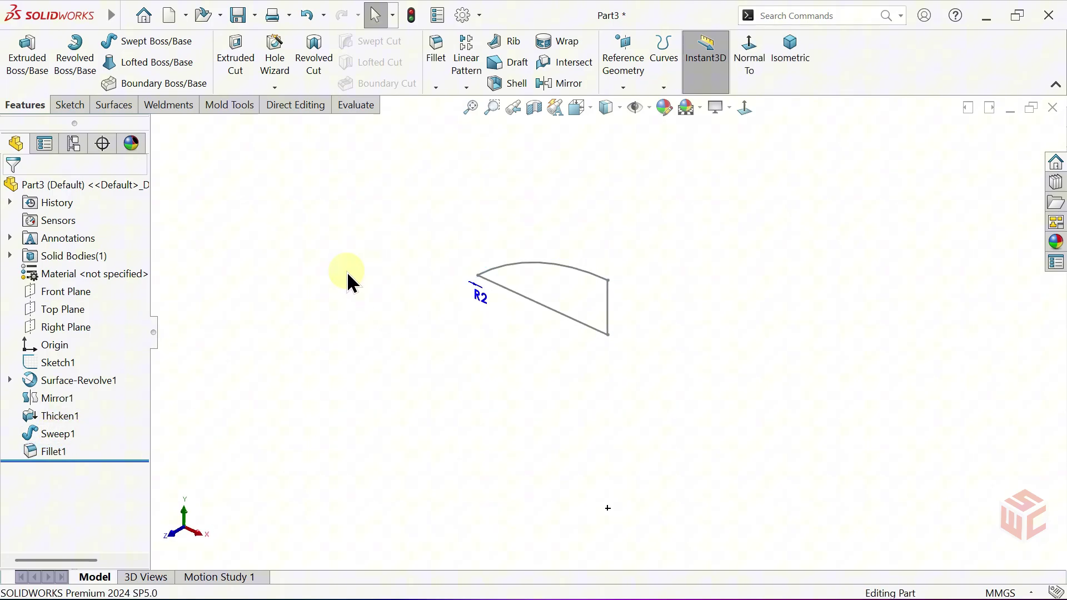
Step: Revolve Sketch1 a full 360° into Revolve1, a second unmerged solid body
click(76, 77)
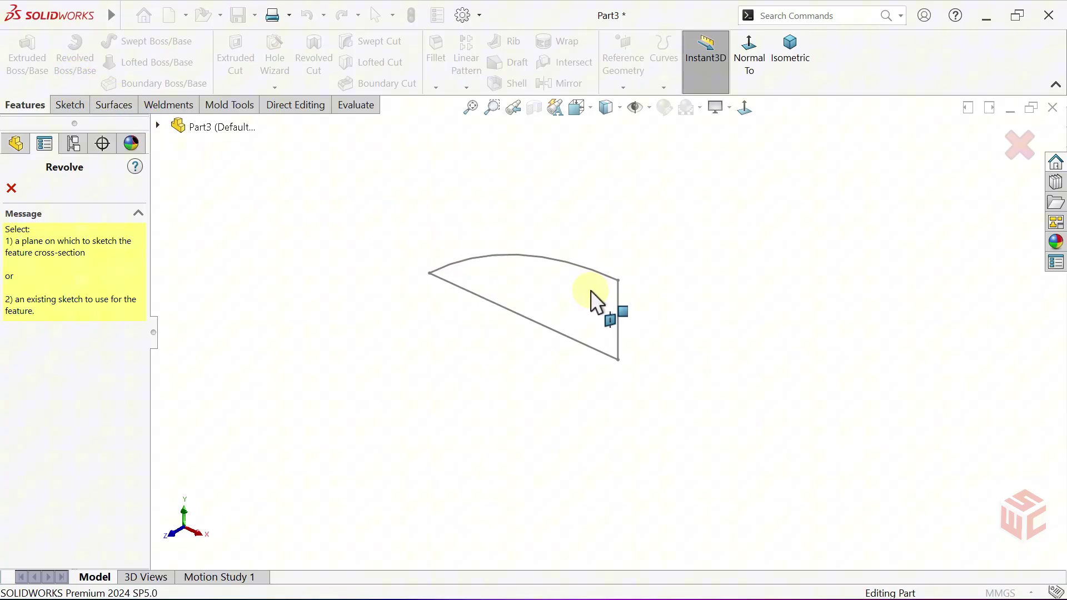
click(619, 312)
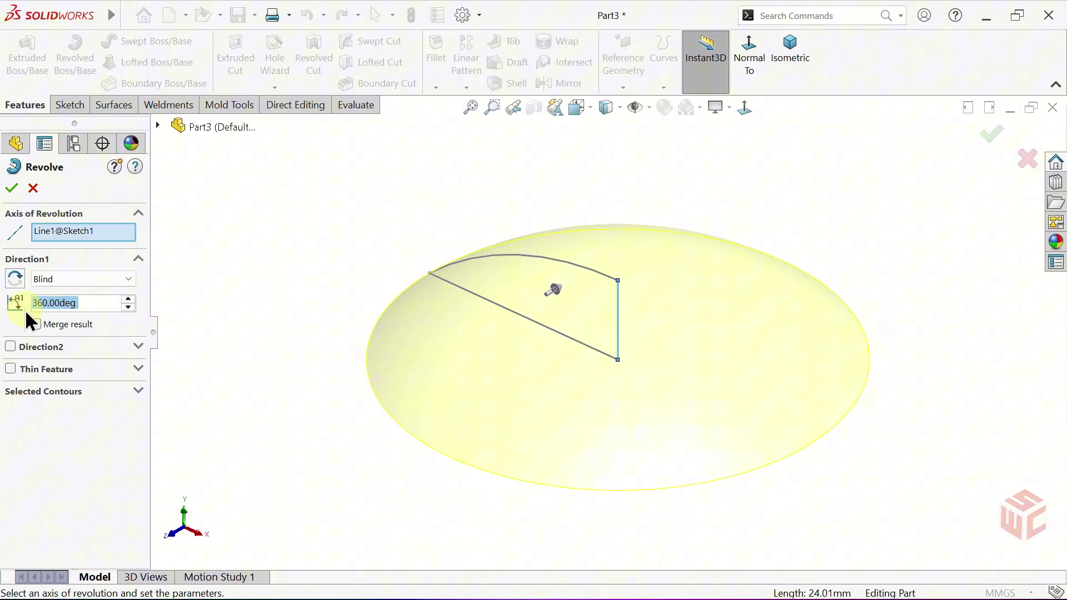
click(12, 189)
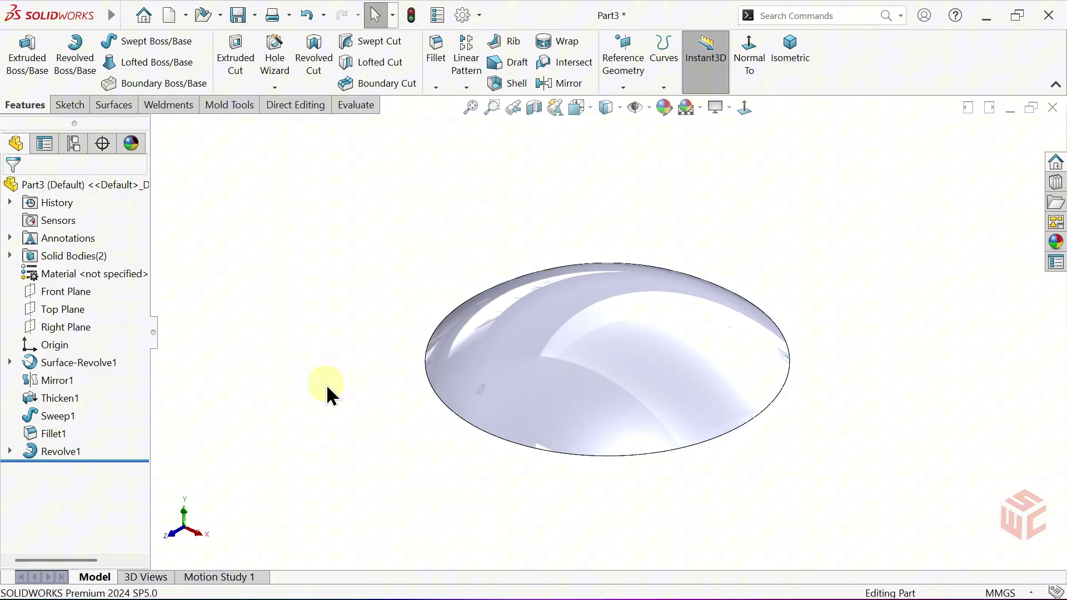
Step: Start a new sketch on the Top Plane, viewed normal to it
click(58, 311)
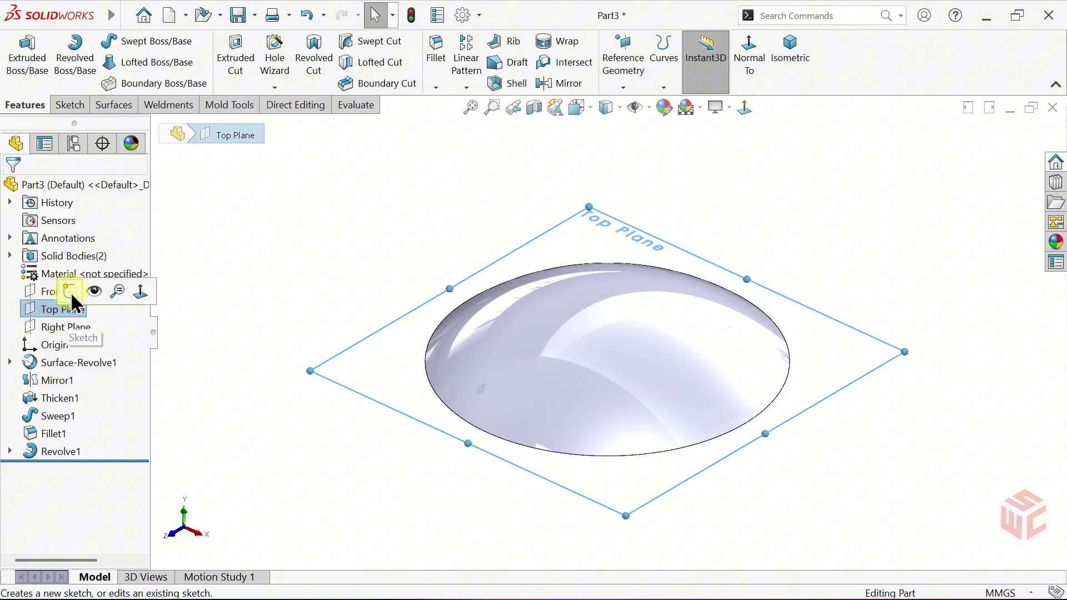
click(71, 291)
click(745, 108)
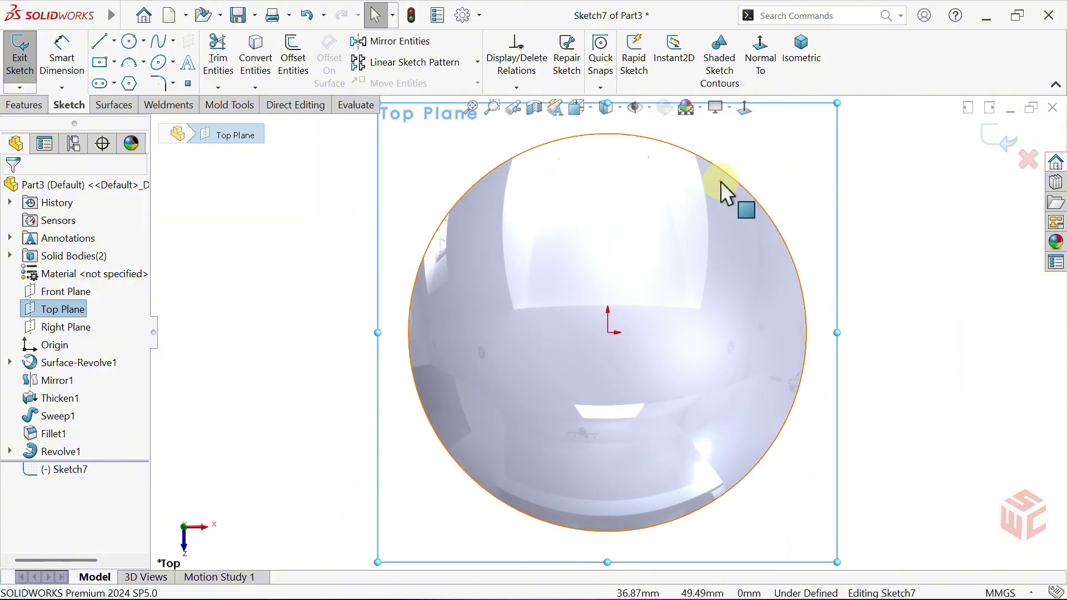
Step: Draw a six-sided polygon centred on the origin
click(127, 83)
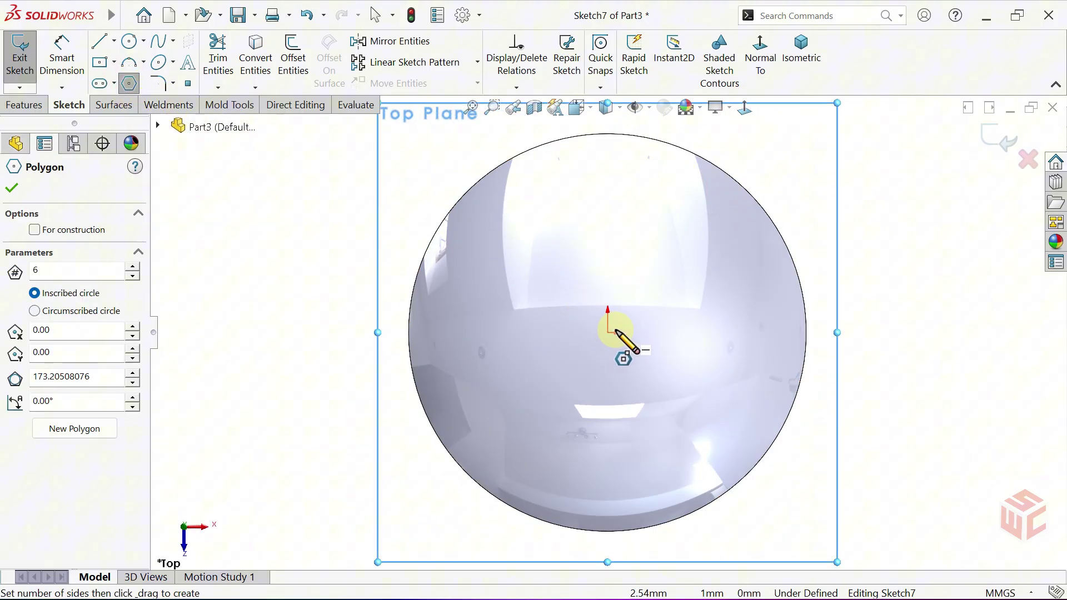
scroll(614, 332, down, 5)
scroll(598, 344, down, 1)
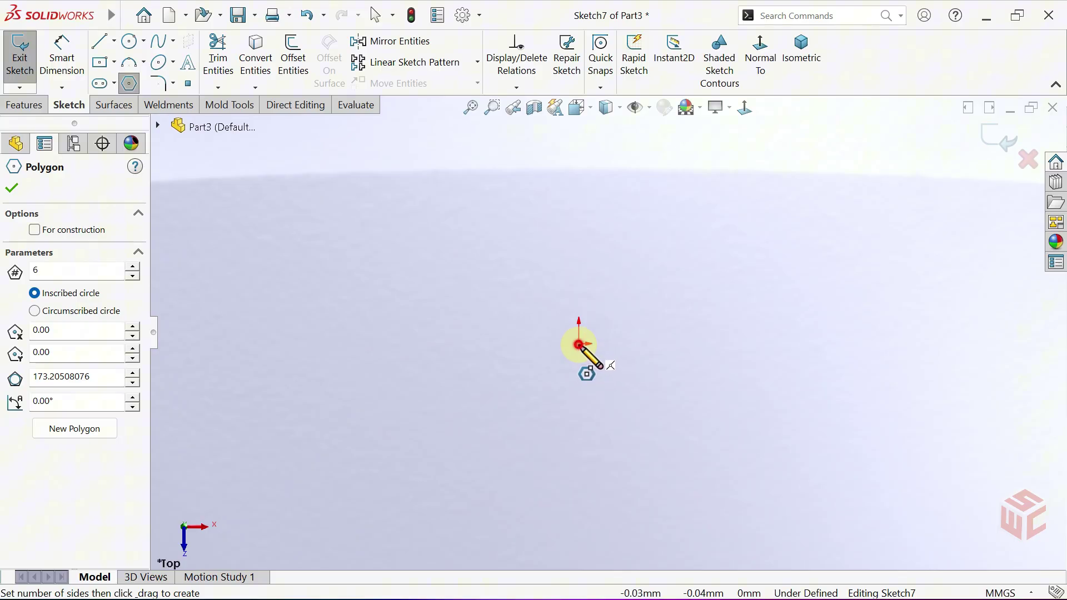
click(579, 343)
click(638, 248)
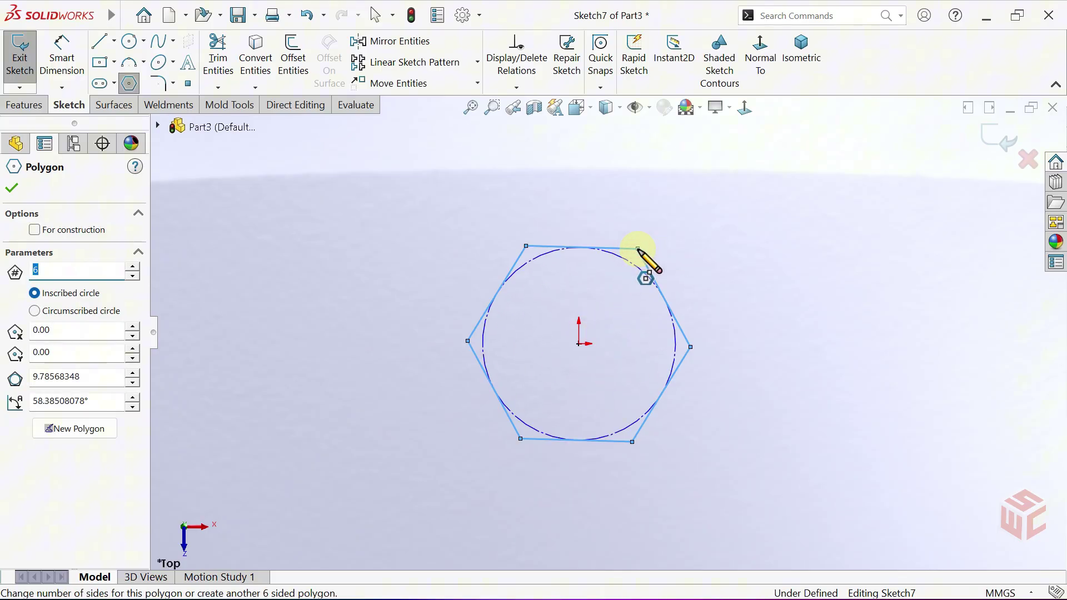
right_click(665, 250)
click(681, 251)
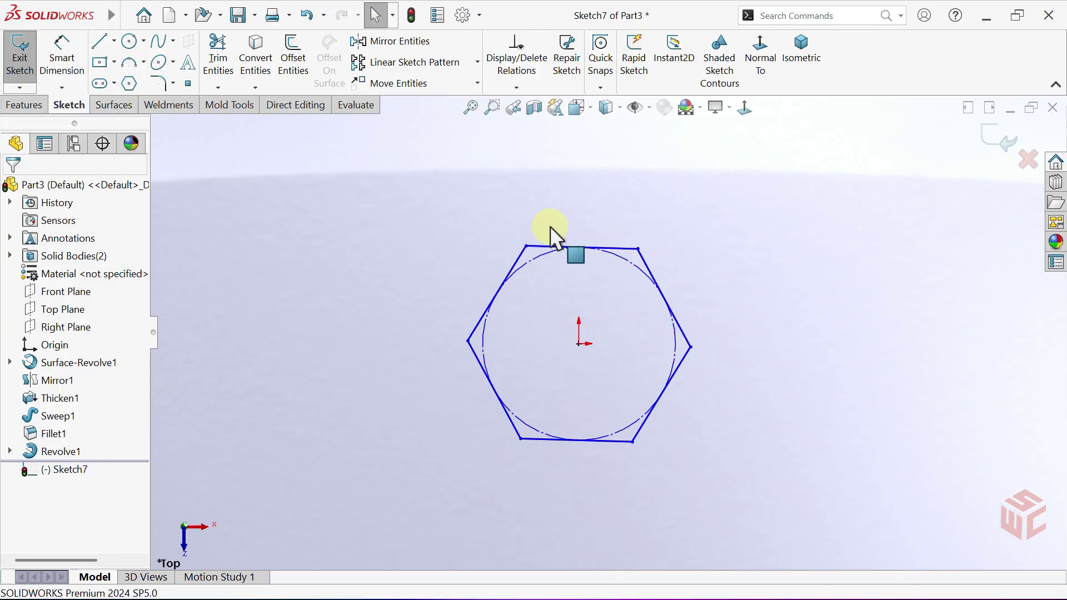
Step: Dimension the hexagon's inscribed construction circle to Ø5 mm
click(64, 63)
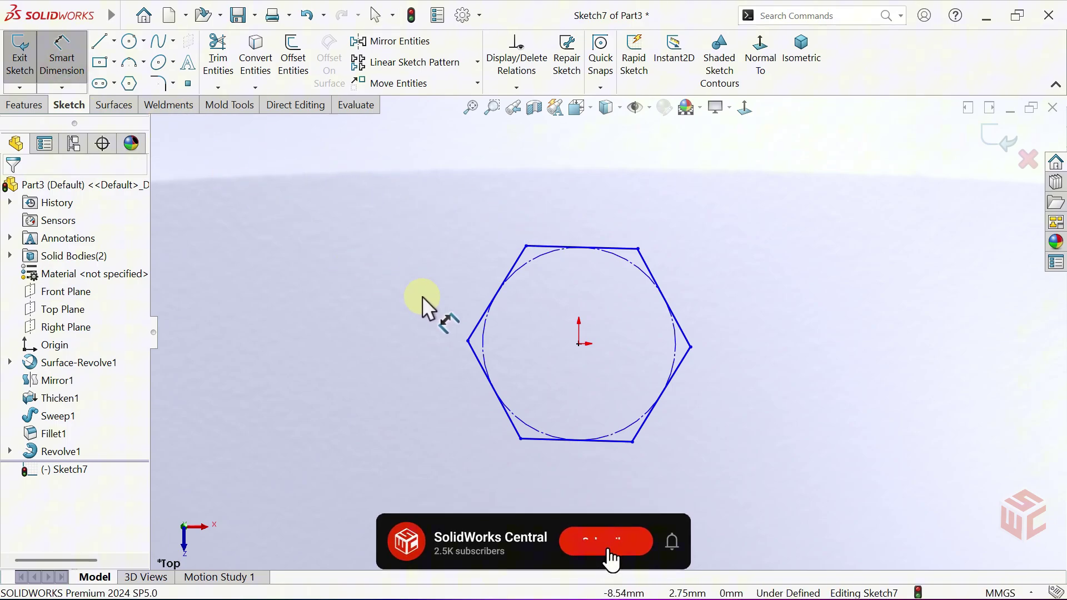
click(482, 333)
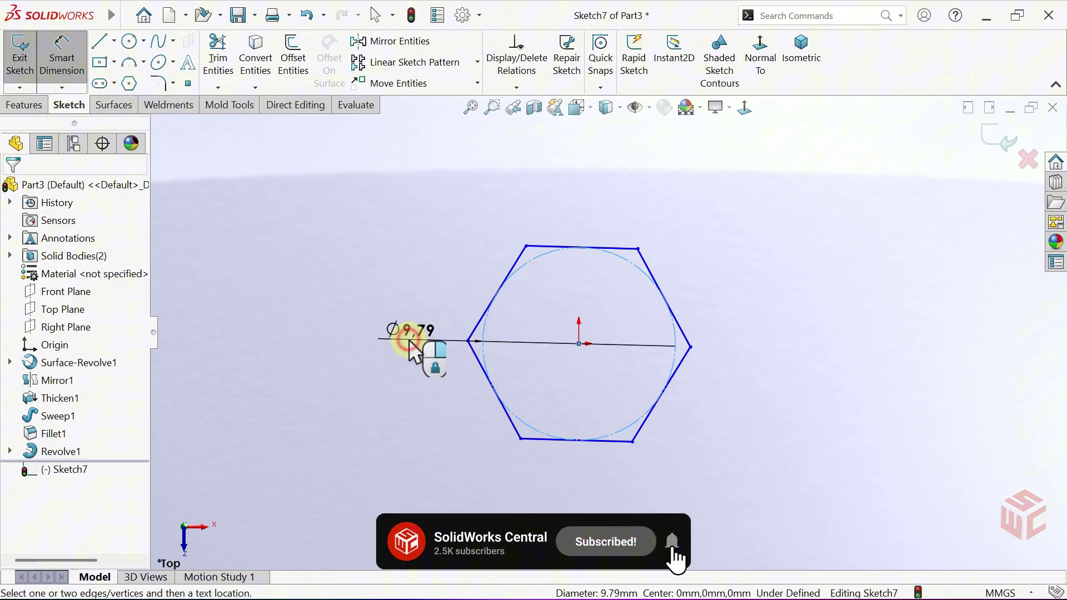
click(414, 350)
key(Escape)
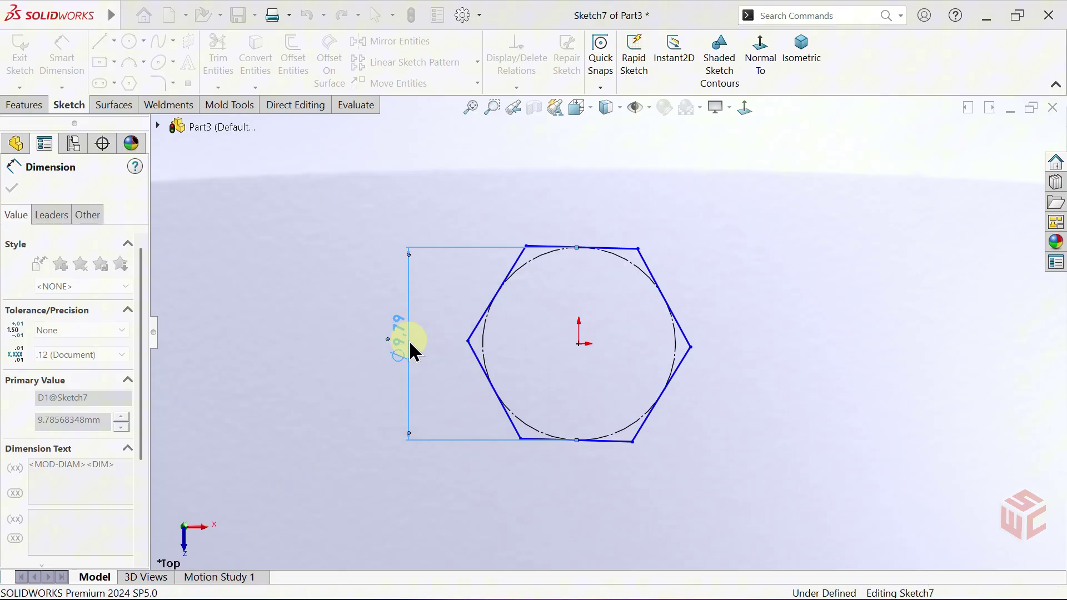
right_click(452, 336)
click(468, 382)
scroll(591, 302, down, 5)
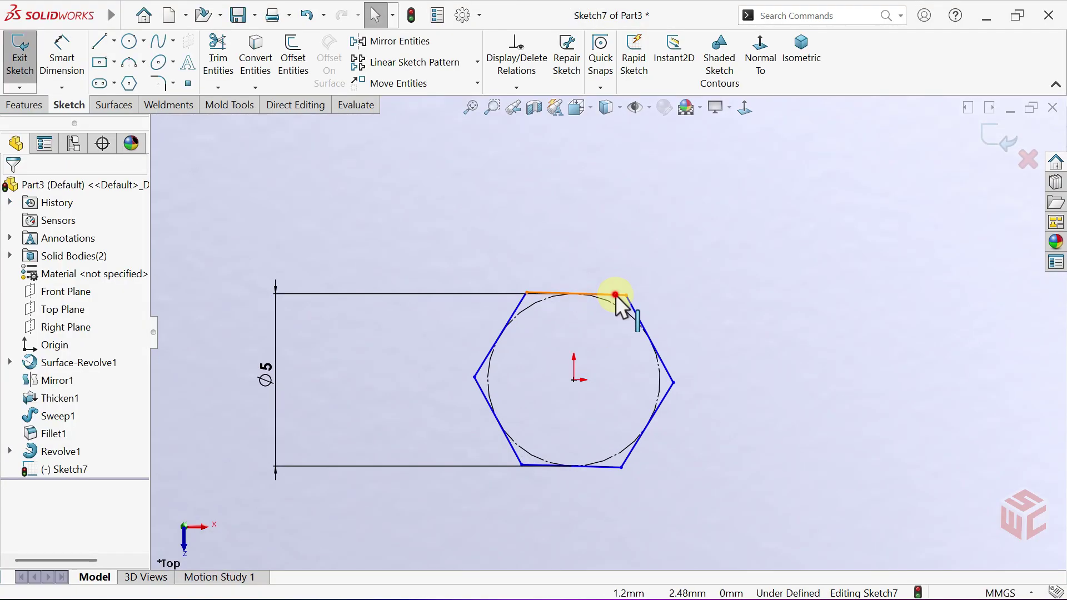
Step: Make the hexagon's top edge horizontal so the sketch is fully defined
click(616, 294)
click(648, 238)
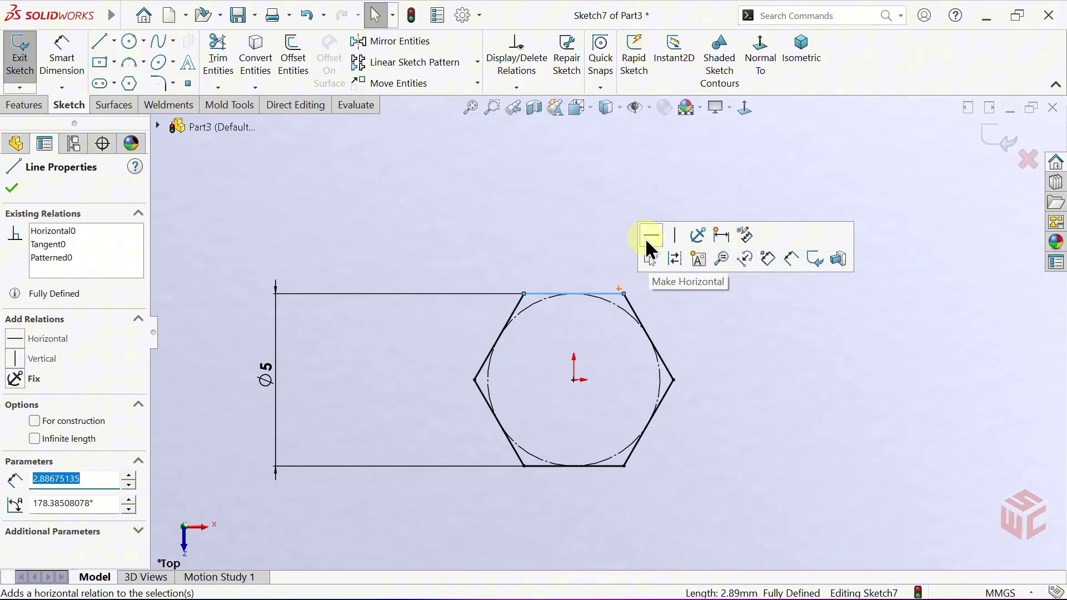
click(607, 251)
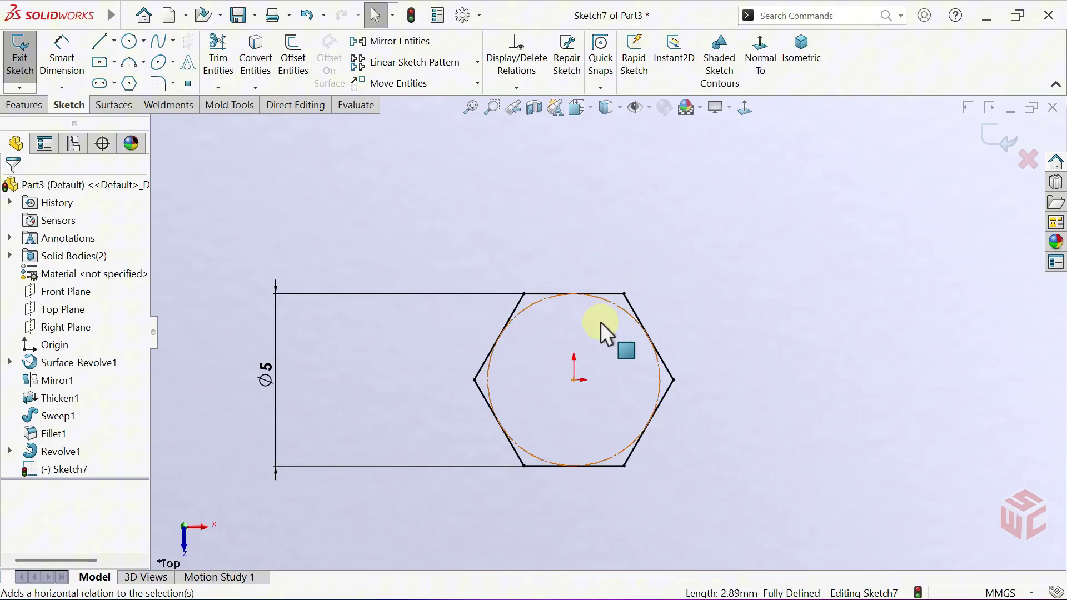
scroll(601, 336, up, 2)
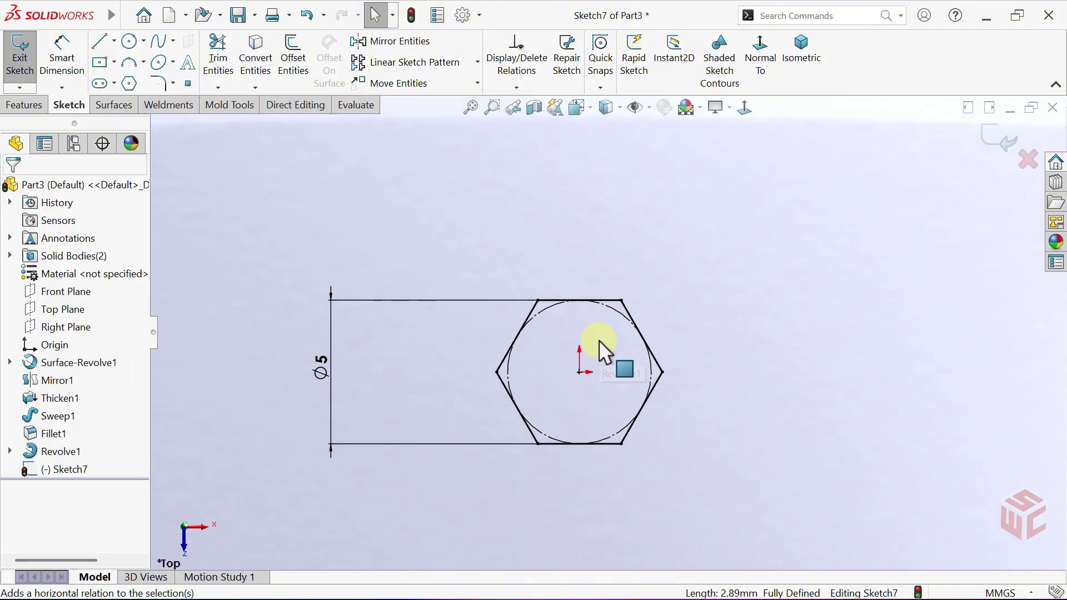
Step: Apply 1.00 mm sketch fillets to all six corners of the Sketch7 hexagon, then zoom to fit
click(160, 82)
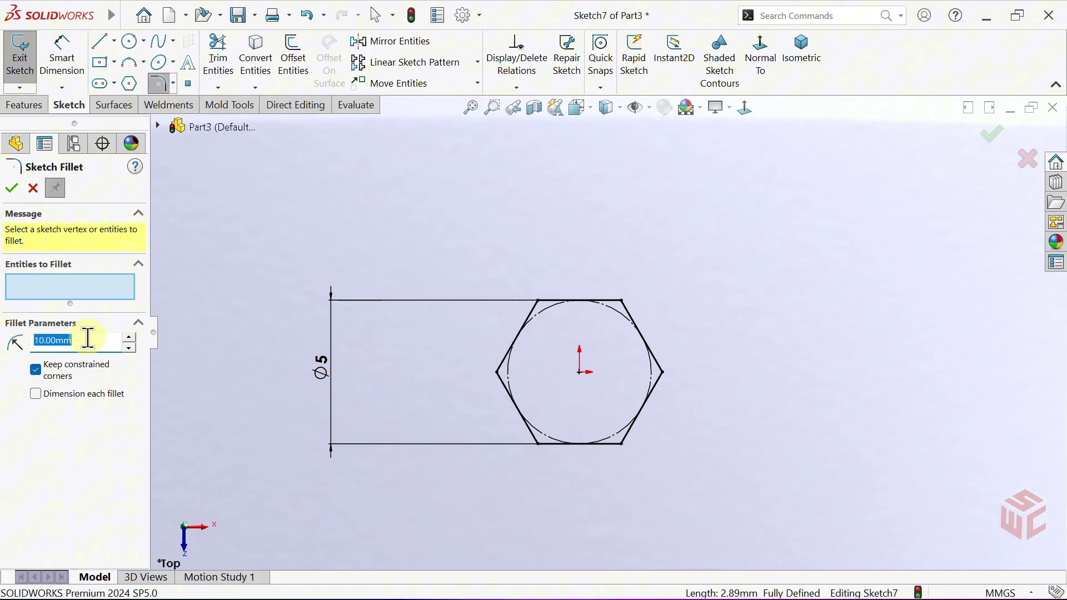
text(1)
key(Return)
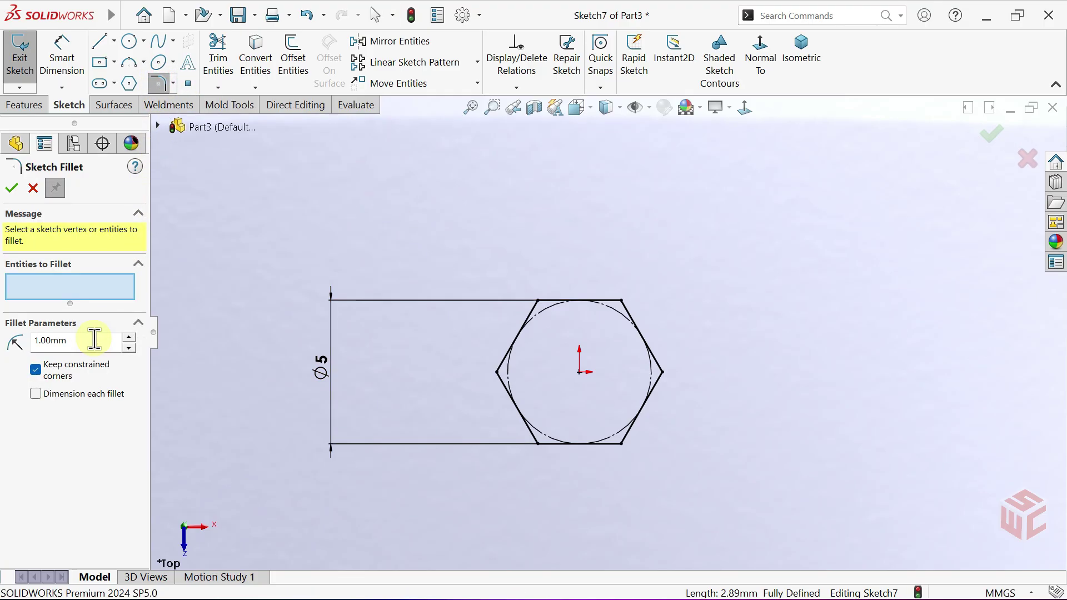
drag(688, 270, 458, 478)
right_click(459, 479)
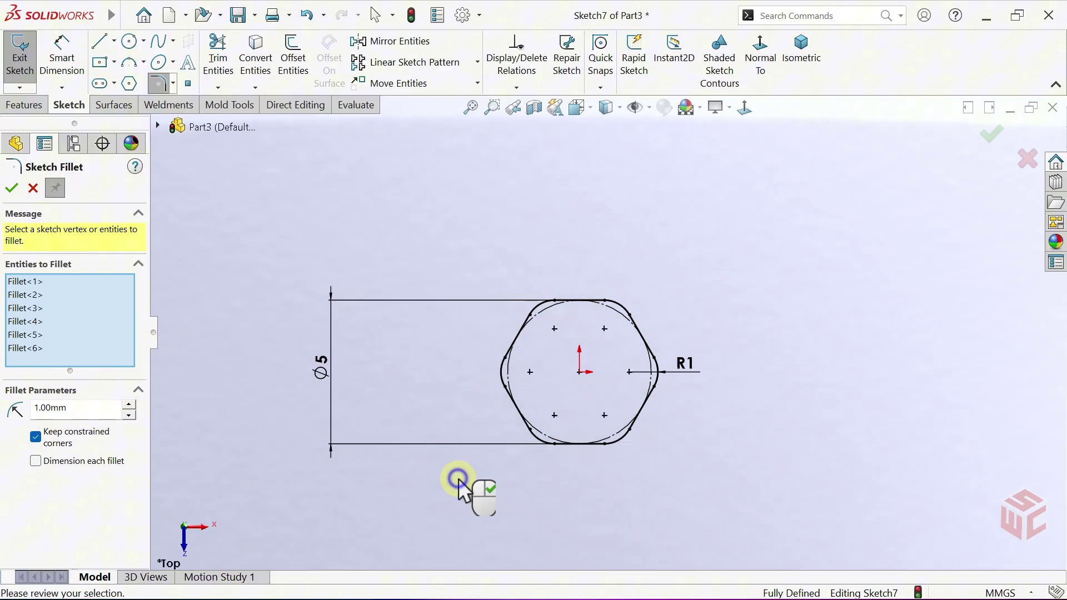
right_click(459, 479)
key(f)
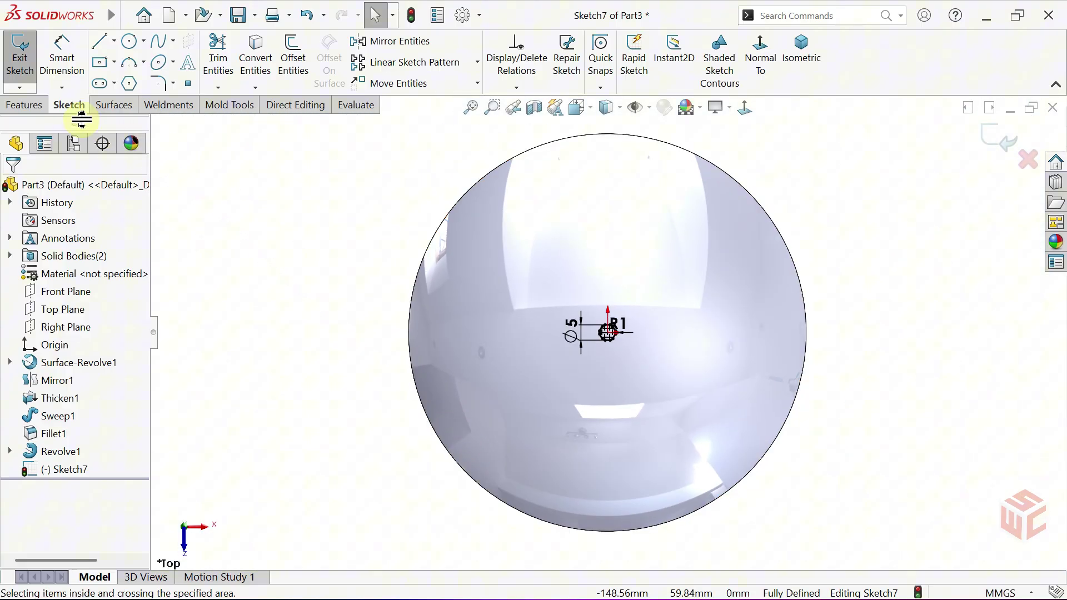
click(25, 105)
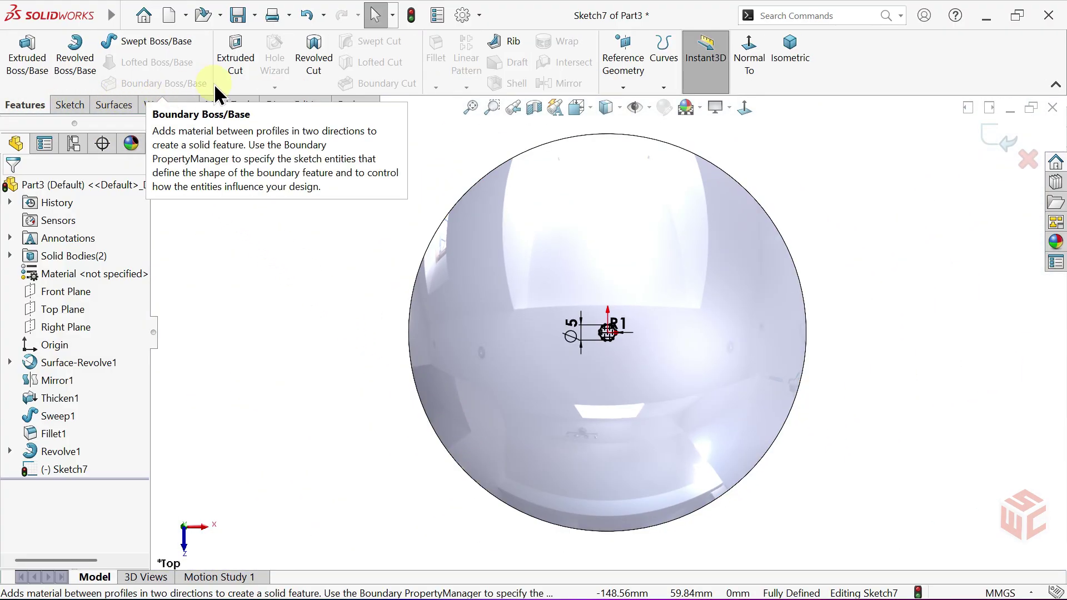
Step: Extrude-cut the rounded hexagon upward Through All the dome, then view it isometric
click(238, 78)
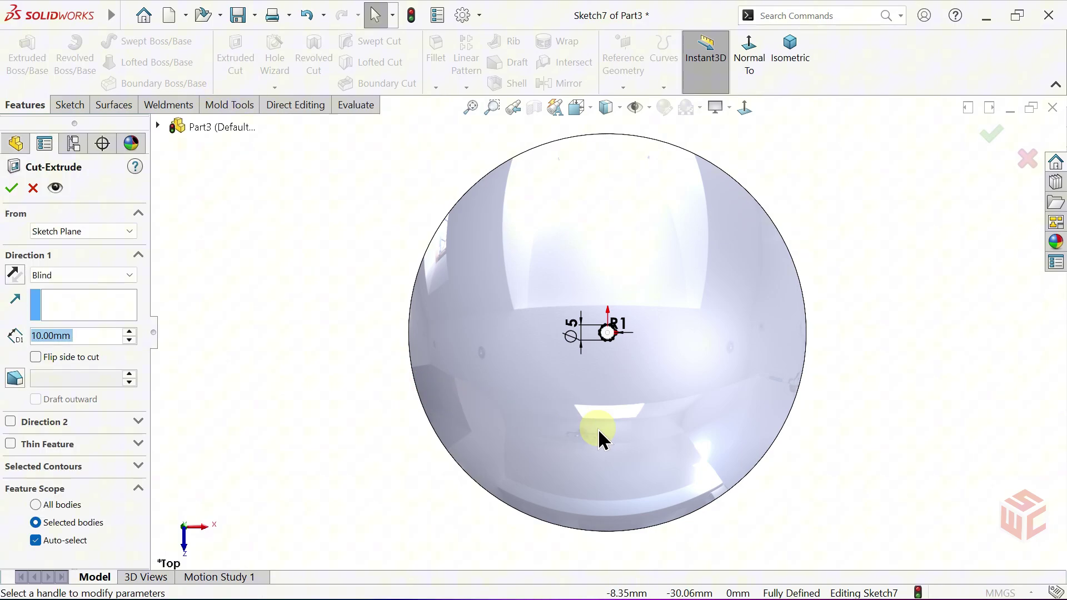
middle_drag(605, 434, 605, 171)
scroll(613, 367, down, 3)
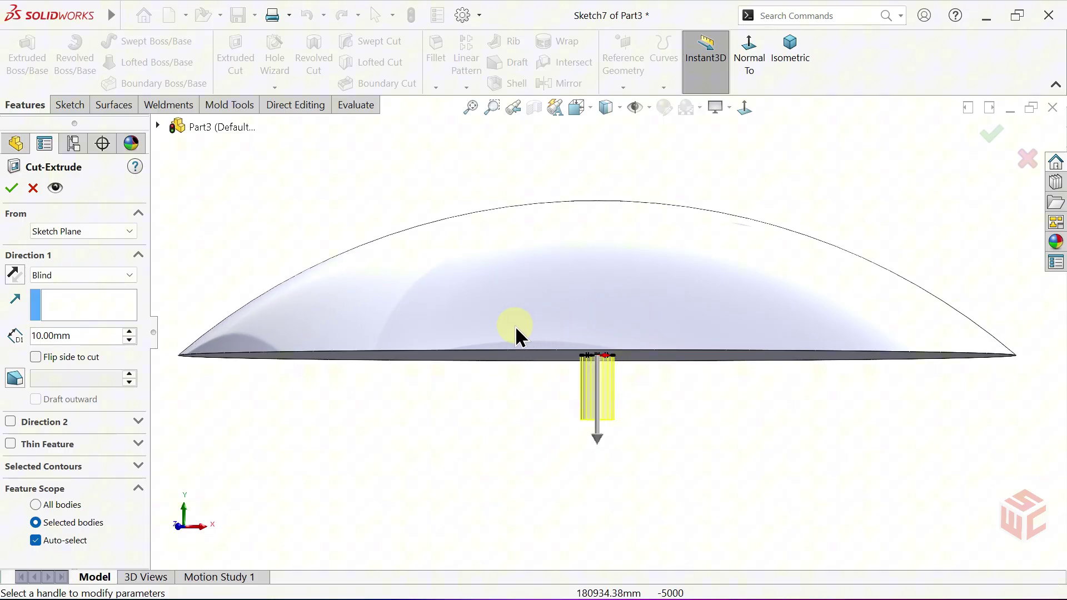
click(16, 273)
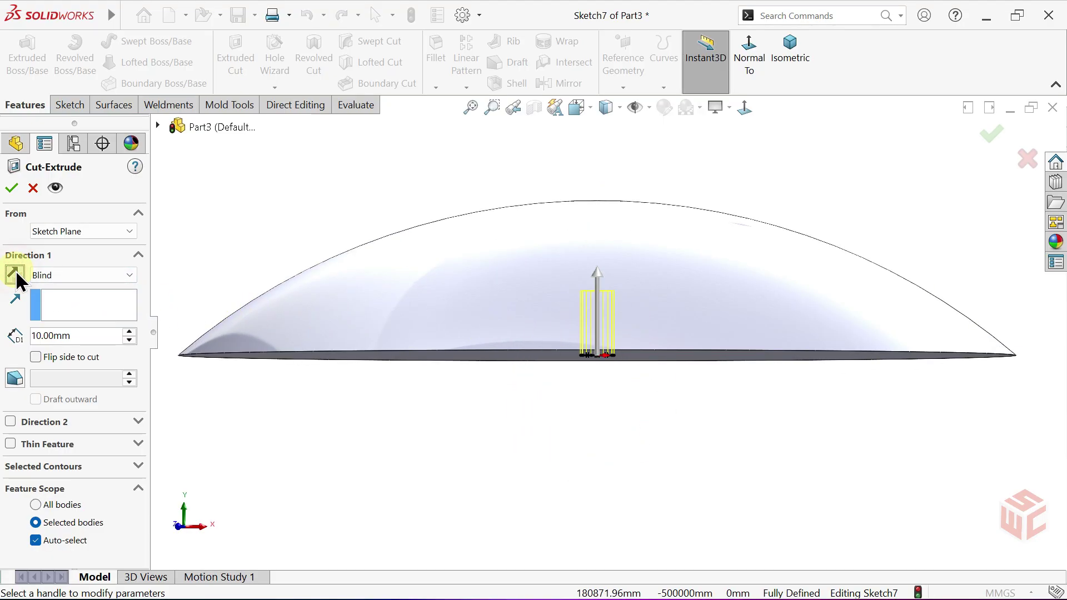
click(67, 274)
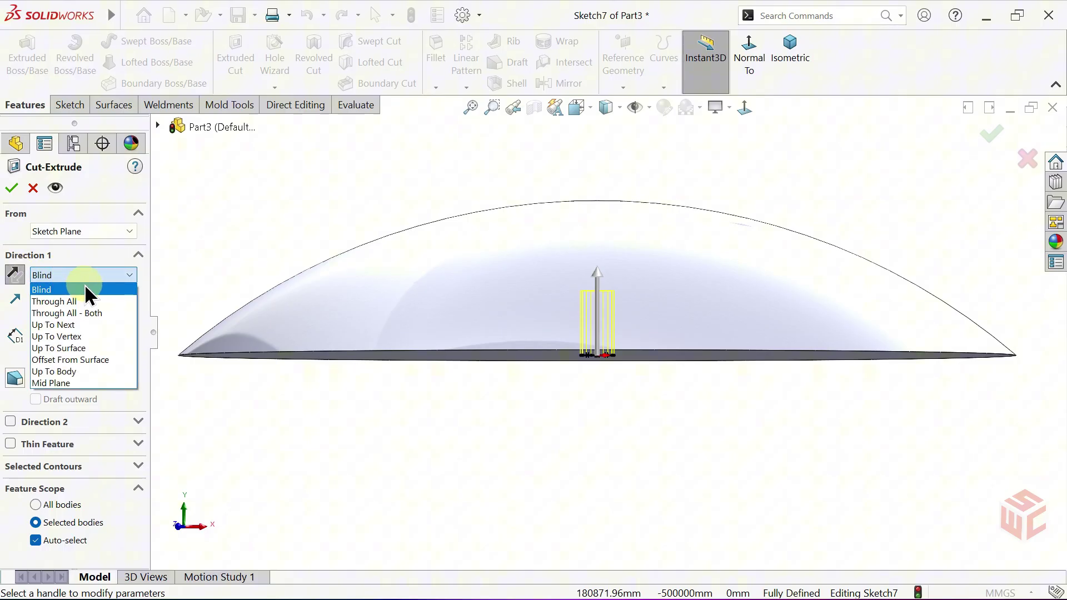
click(91, 302)
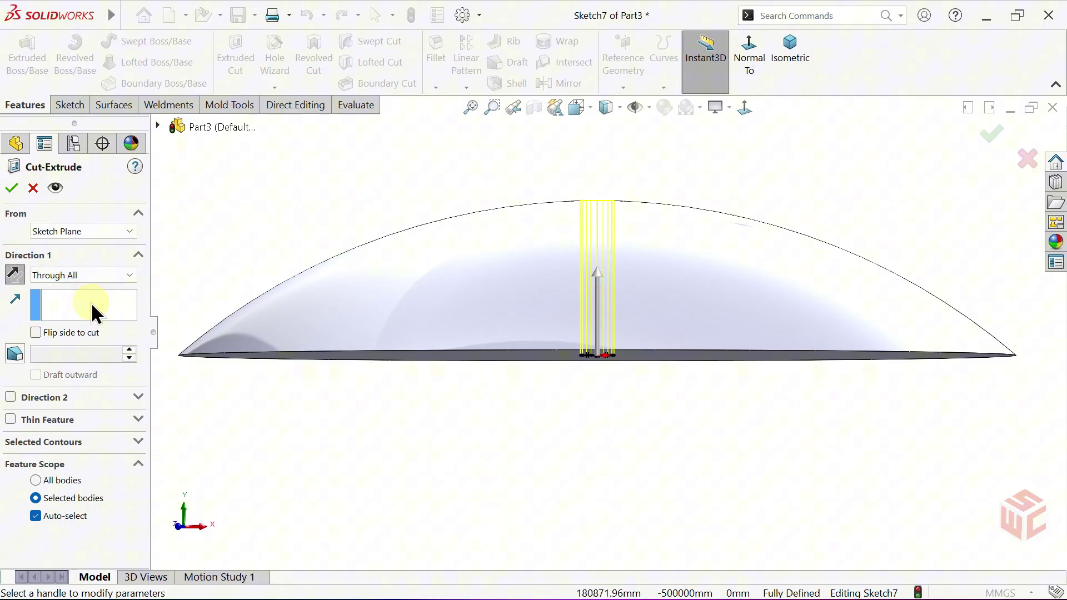
click(15, 189)
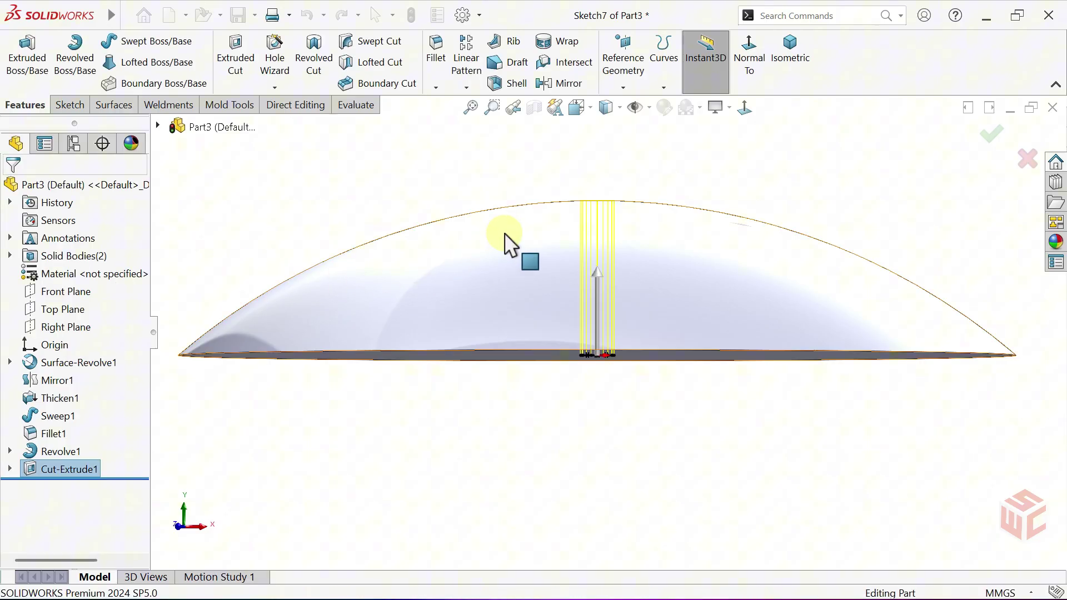
middle_drag(619, 162, 641, 404)
click(801, 83)
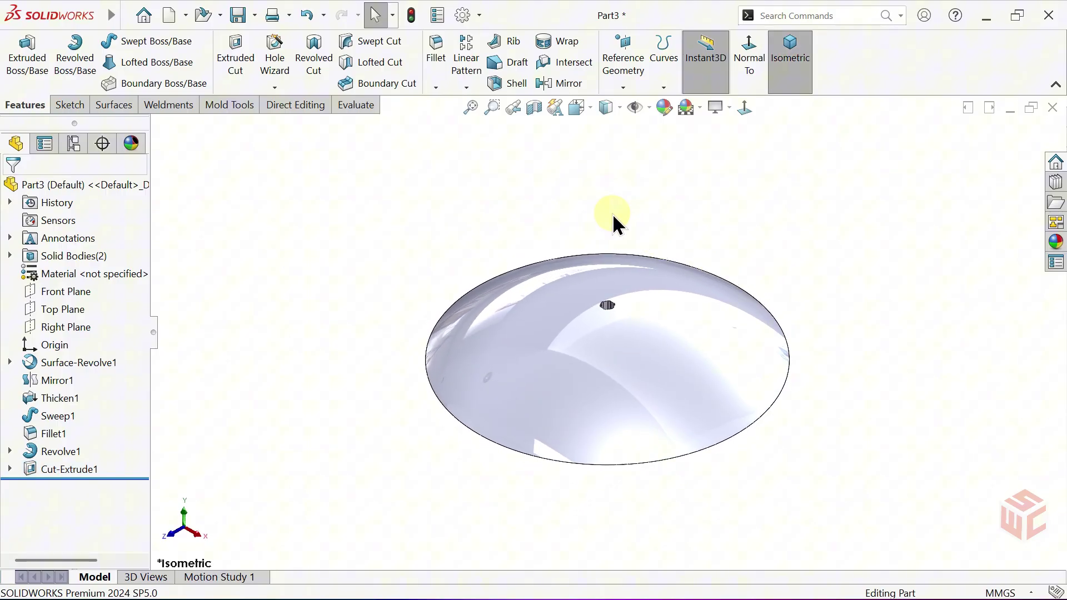
Step: Set up a Fill Pattern of Cut-Extrude1 bounded by the dome face, cutting the dome body
click(466, 87)
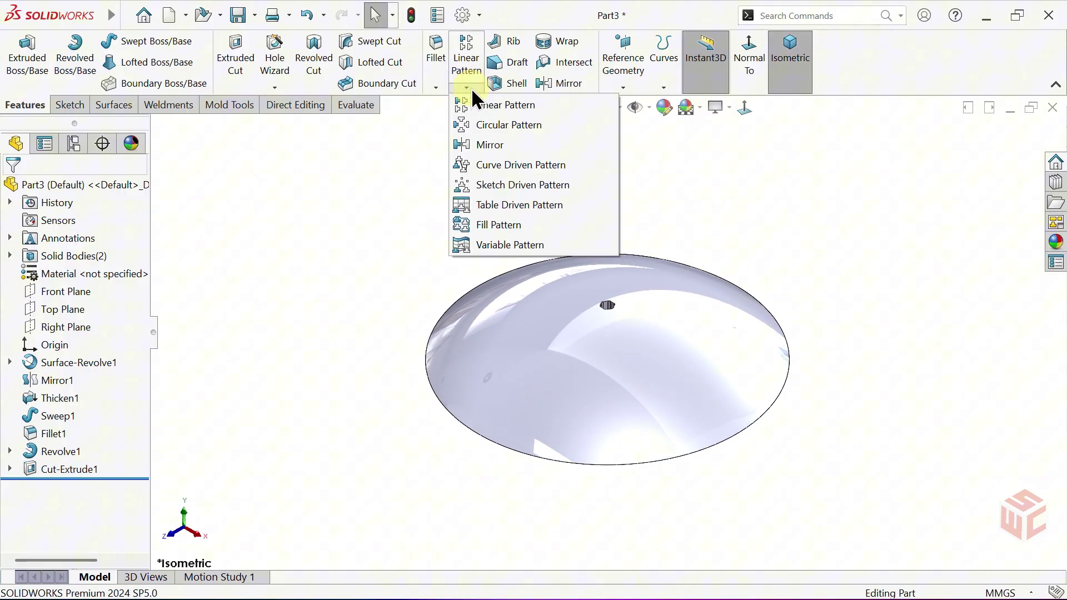
click(525, 223)
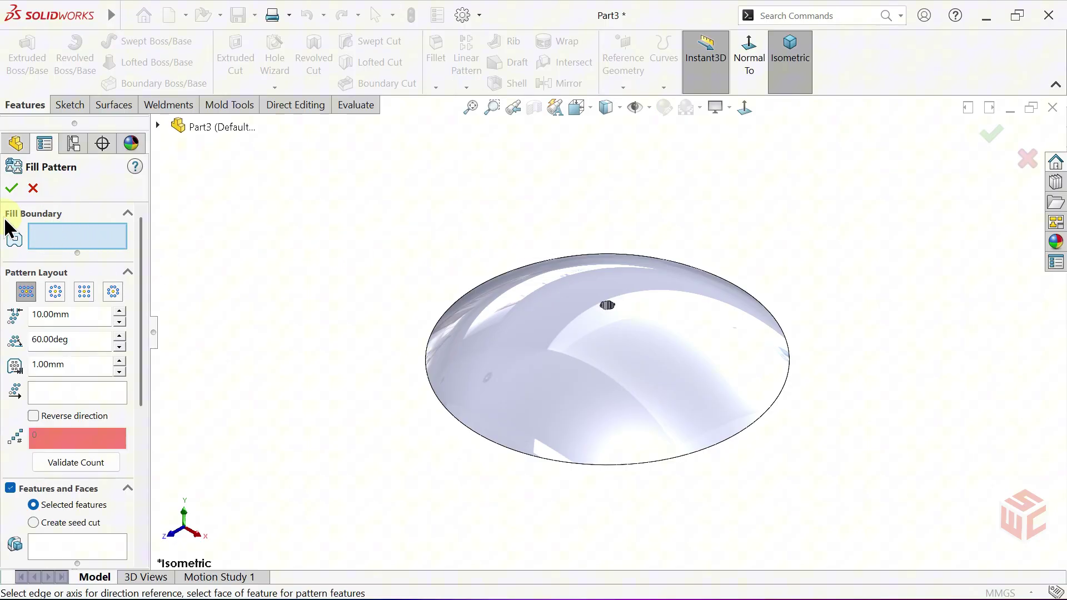
middle_drag(403, 328, 507, 410)
click(519, 332)
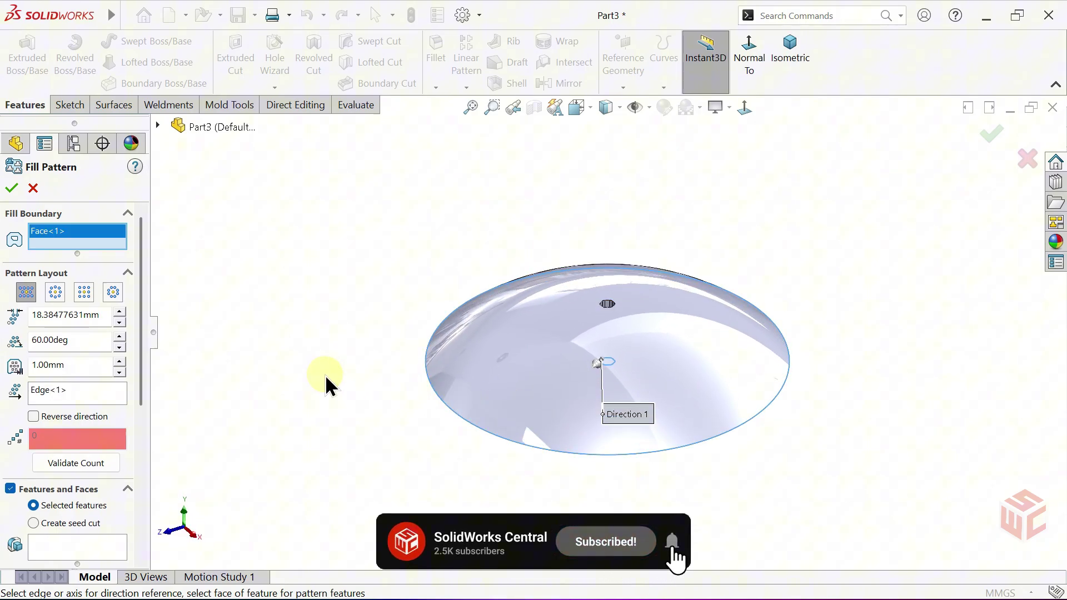
drag(143, 343, 150, 397)
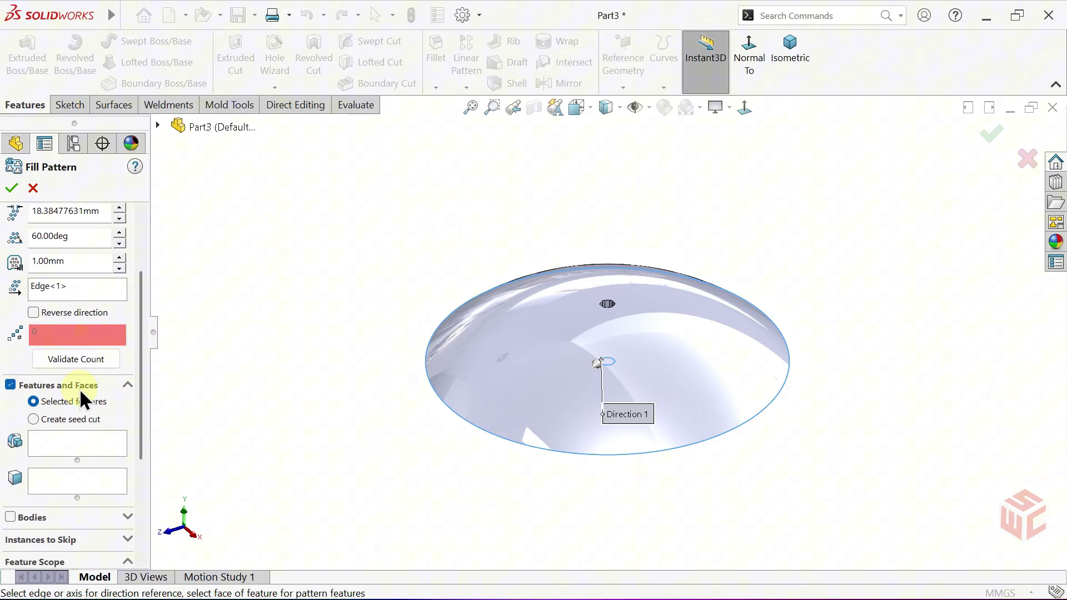
click(66, 435)
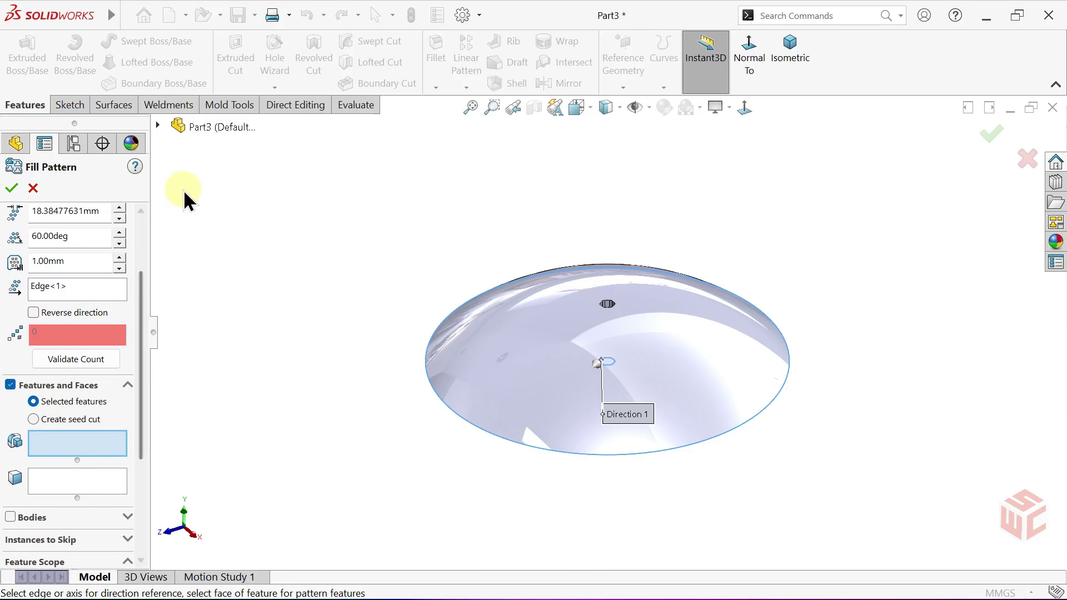
click(157, 125)
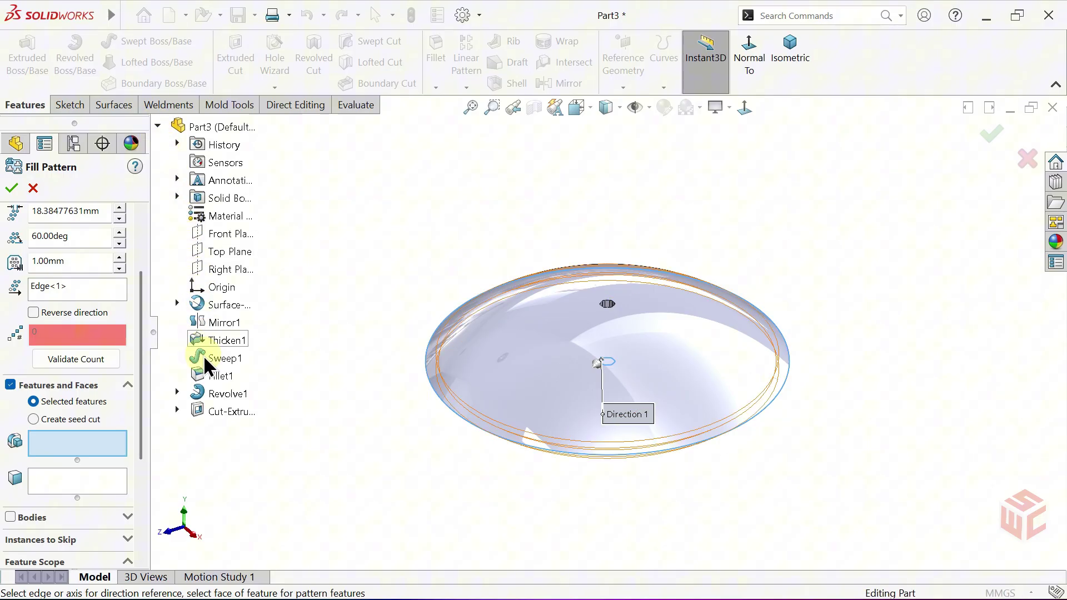
click(216, 411)
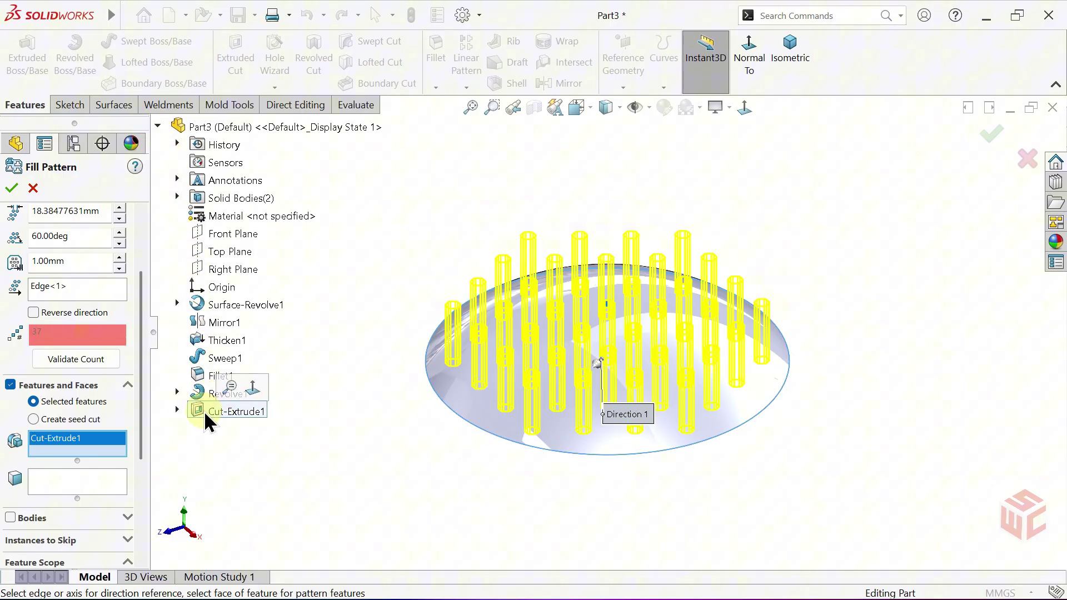
drag(143, 425, 148, 502)
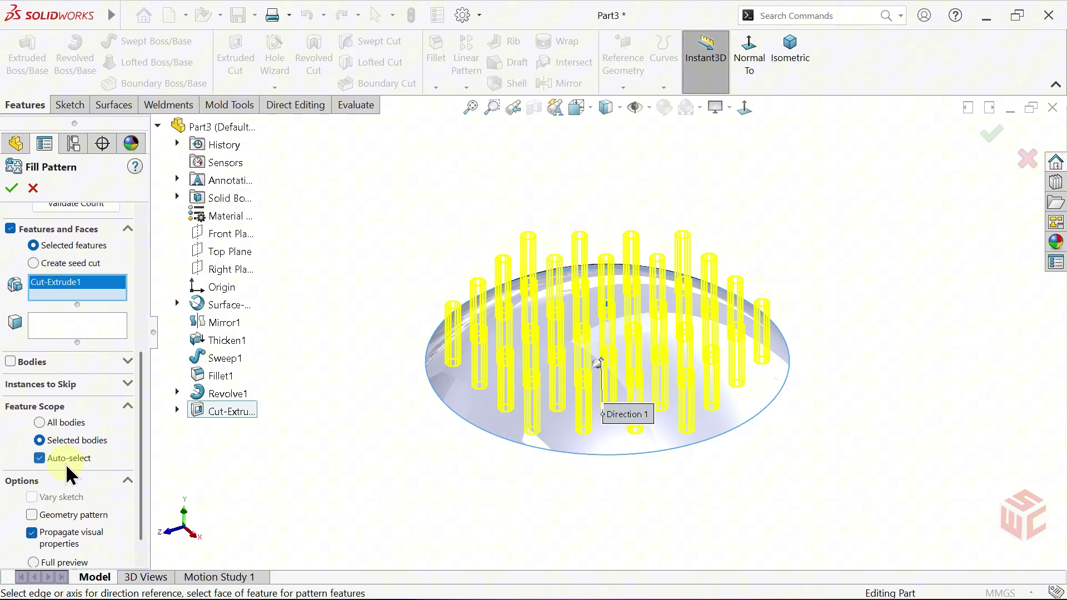
click(39, 459)
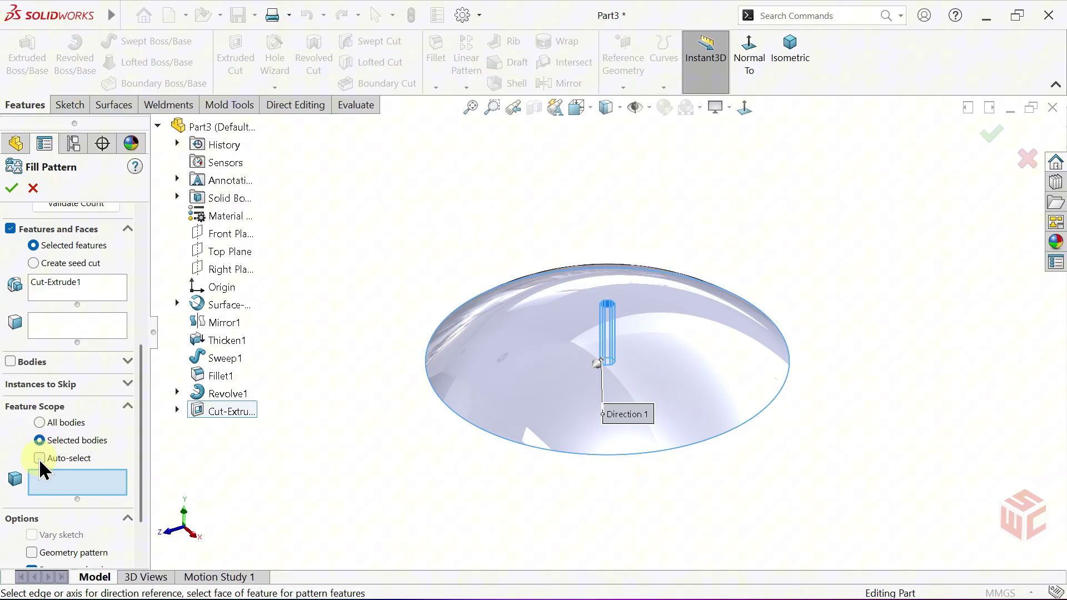
click(499, 388)
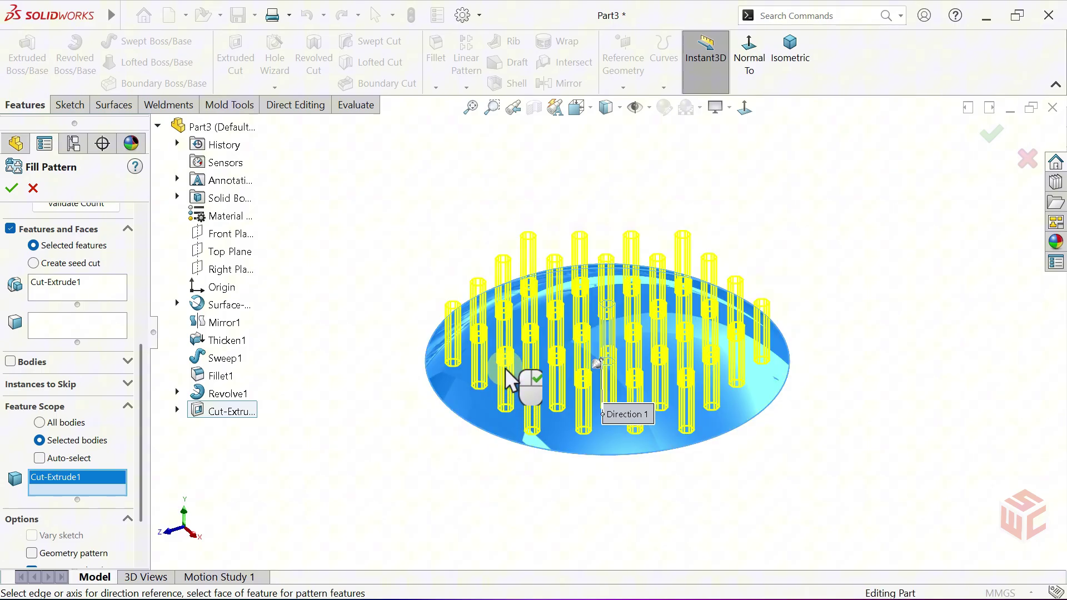
Step: From Top view, set the fill pattern stagger angle to 30° and spacing to 6 mm
click(578, 108)
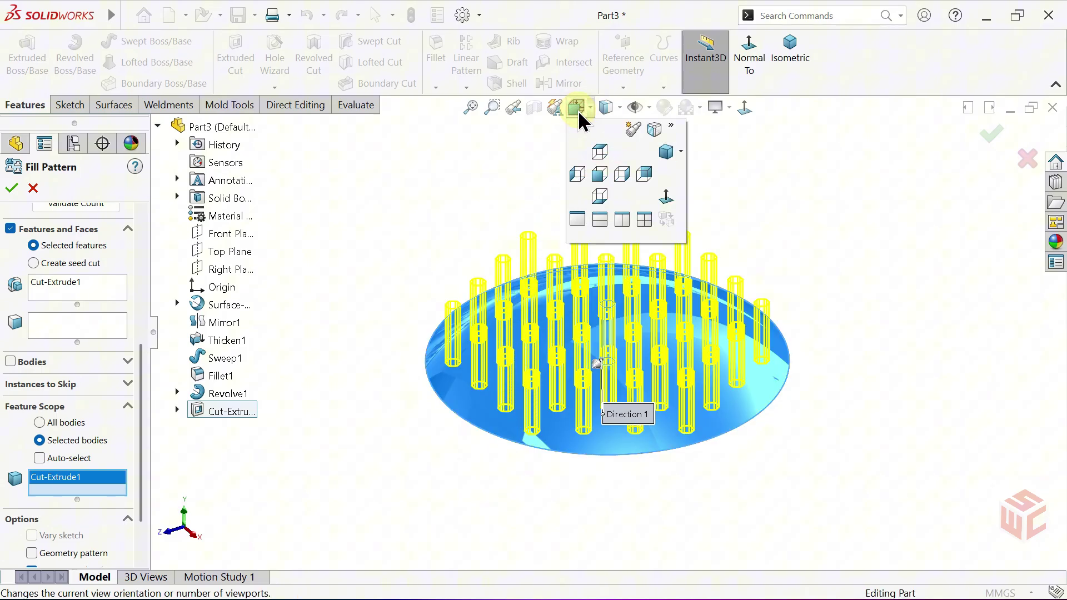
click(599, 149)
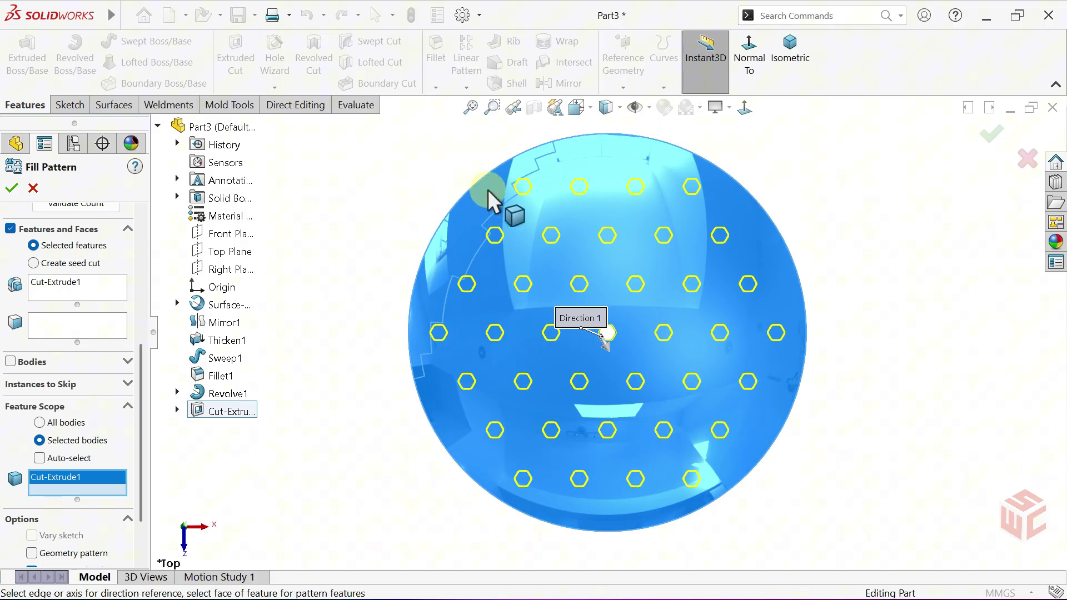
drag(142, 408, 137, 294)
click(78, 330)
text(30)
click(81, 330)
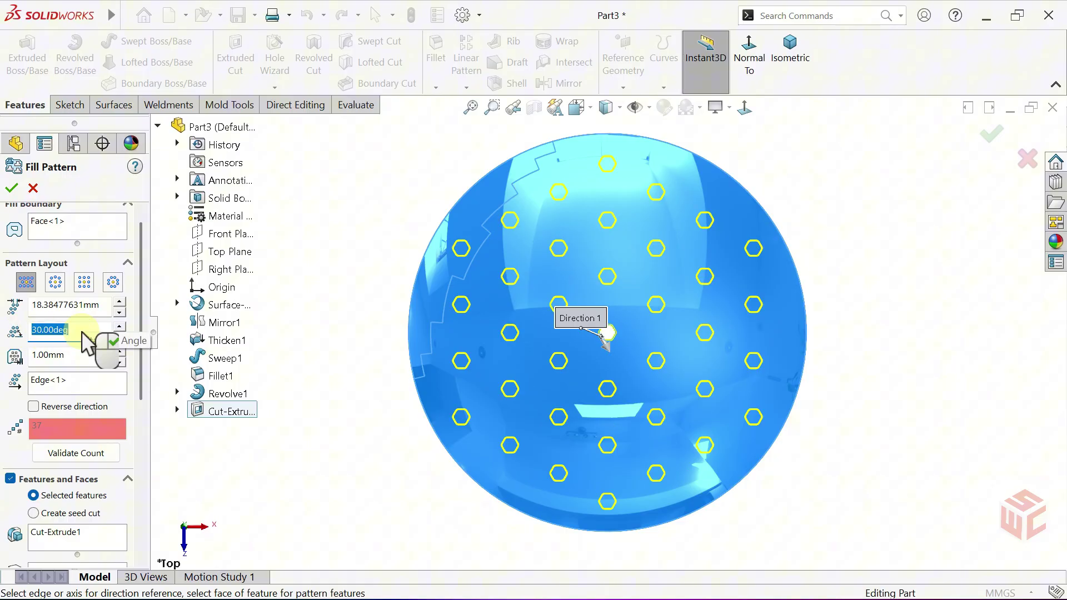
click(98, 307)
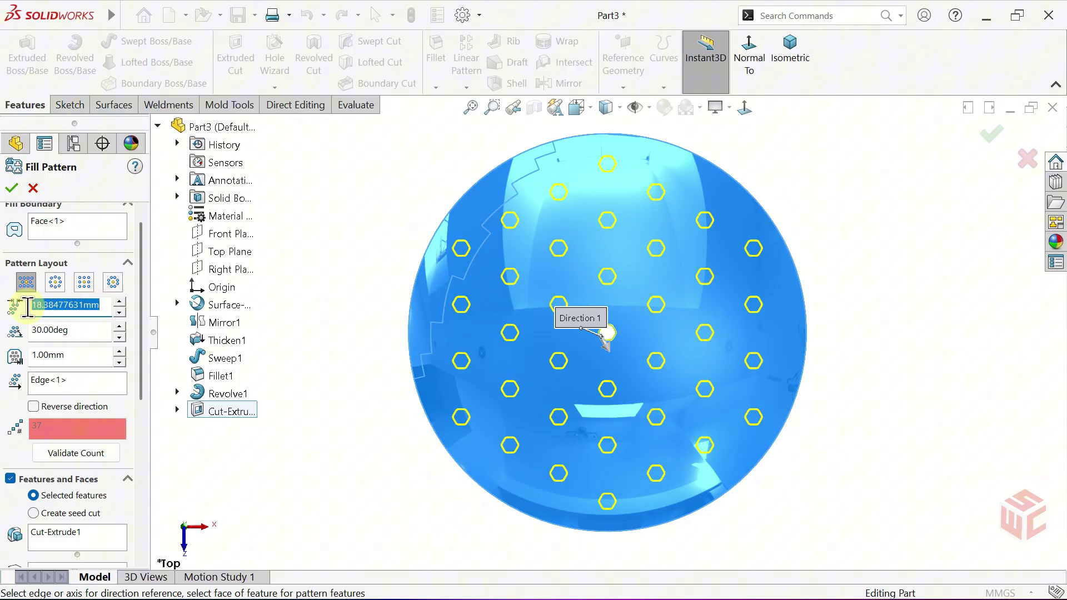
text(6)
key(Return)
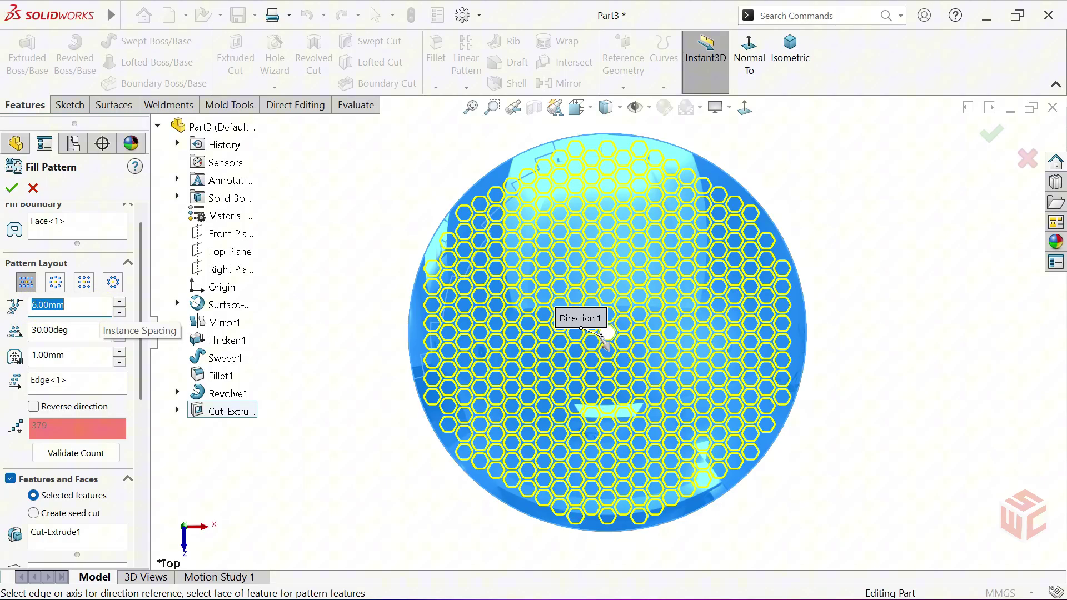
Step: Accept Fill Pattern1 and orbit to inspect the hexagon-perforated dome in 3D
click(12, 187)
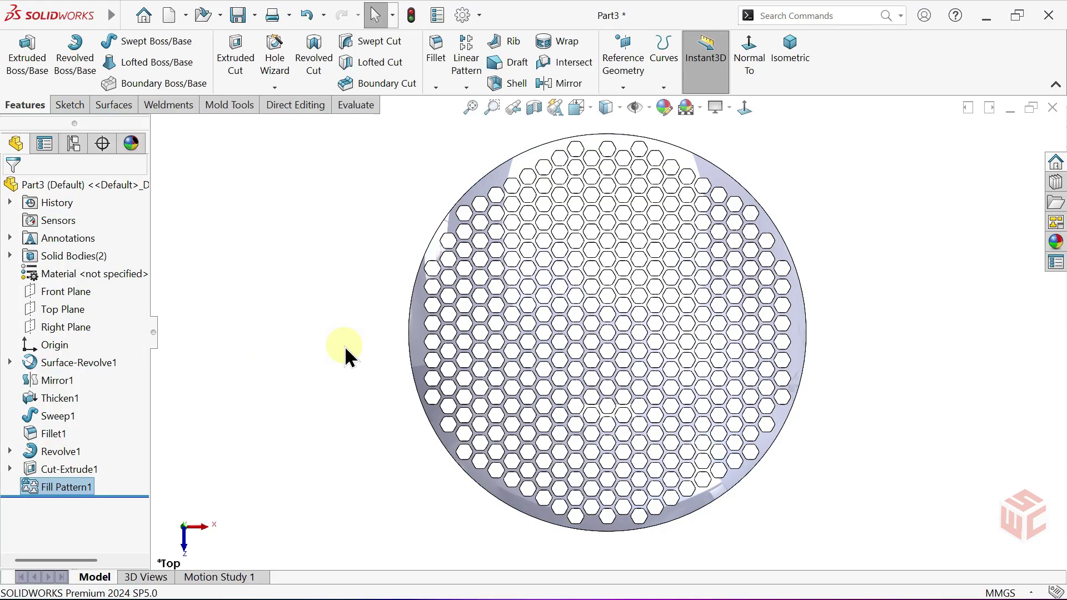
click(344, 355)
mouse_move(365, 402)
middle_down()
mouse_move(373, 405)
mouse_move(366, 298)
mouse_move(392, 433)
mouse_move(400, 243)
mouse_move(379, 415)
middle_up()
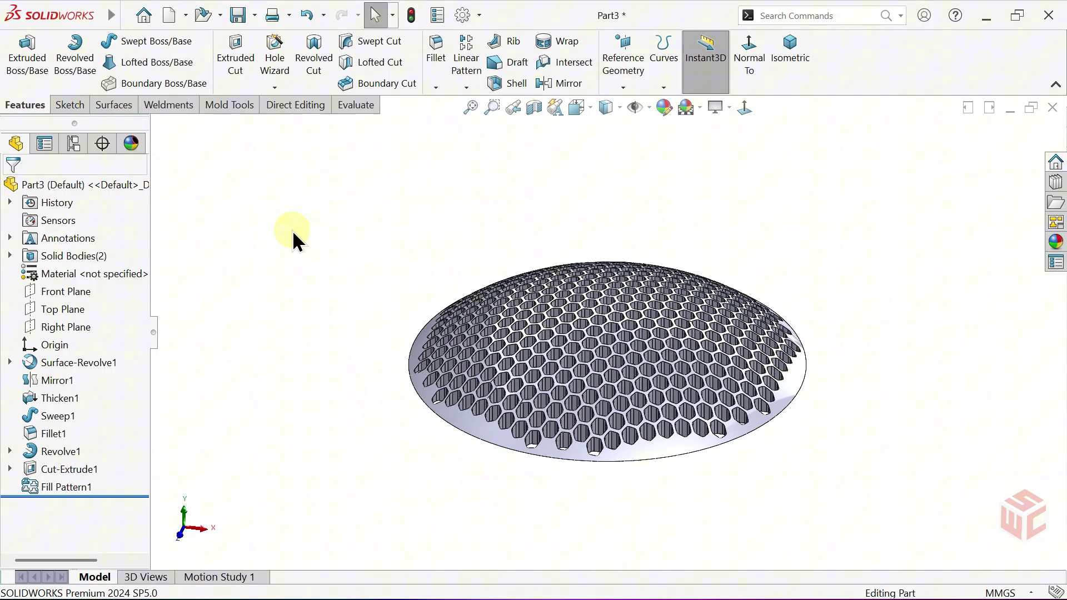
Step: Create a 0 mm offset surface copy of the perforated dome's top face
click(115, 105)
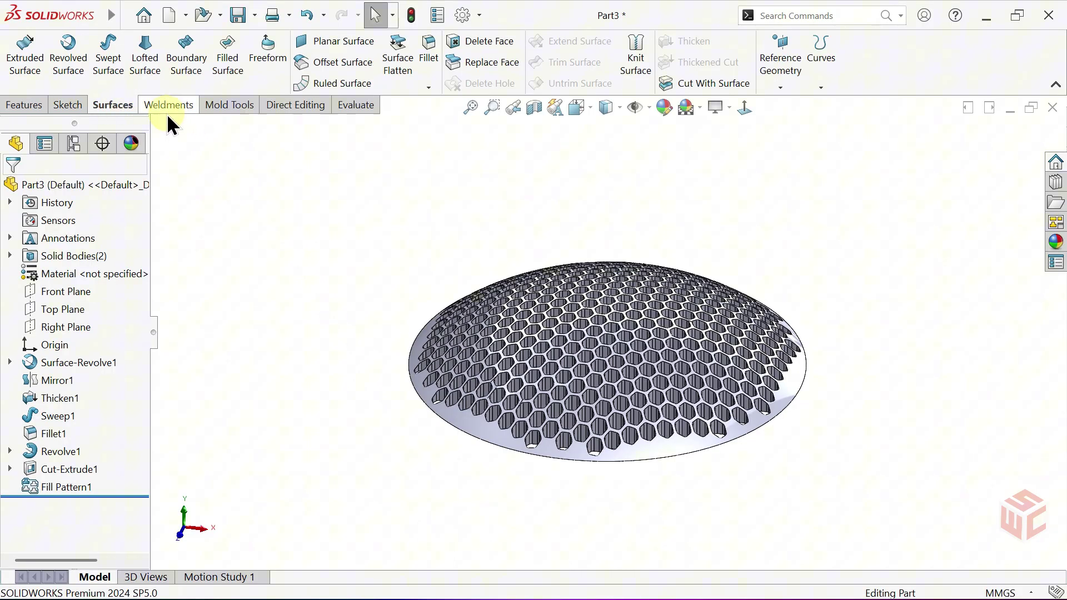
click(343, 65)
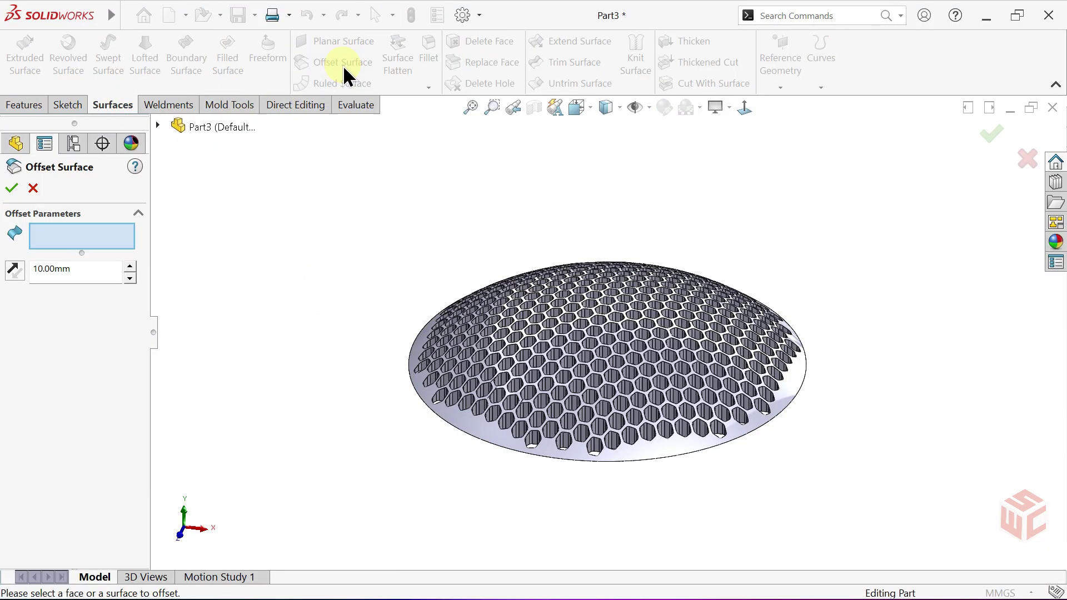
double_click(88, 269)
text(0)
key(Return)
scroll(461, 450, down, 4)
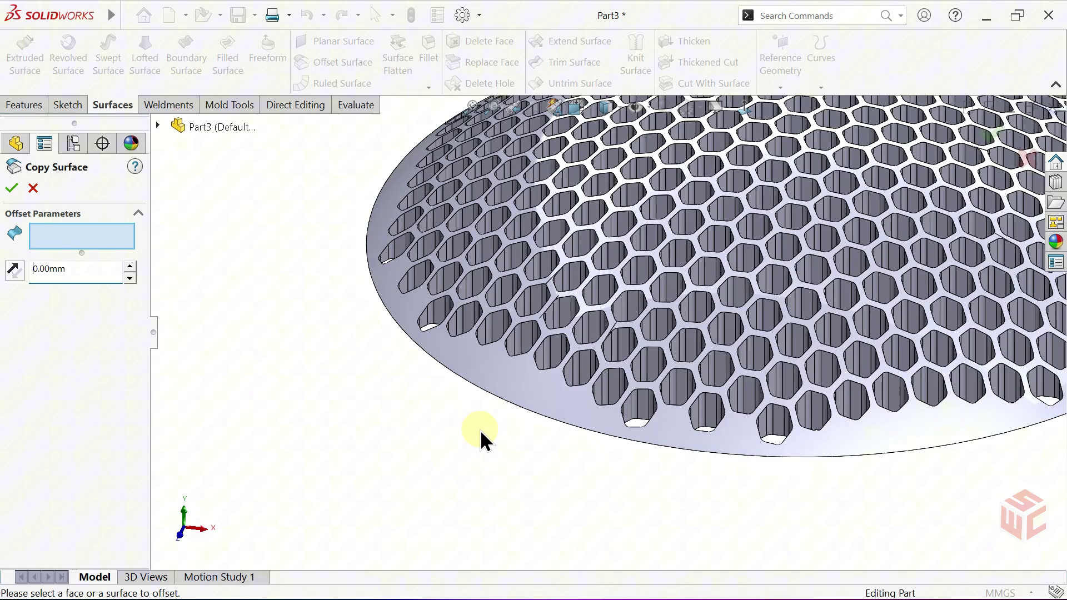
click(515, 381)
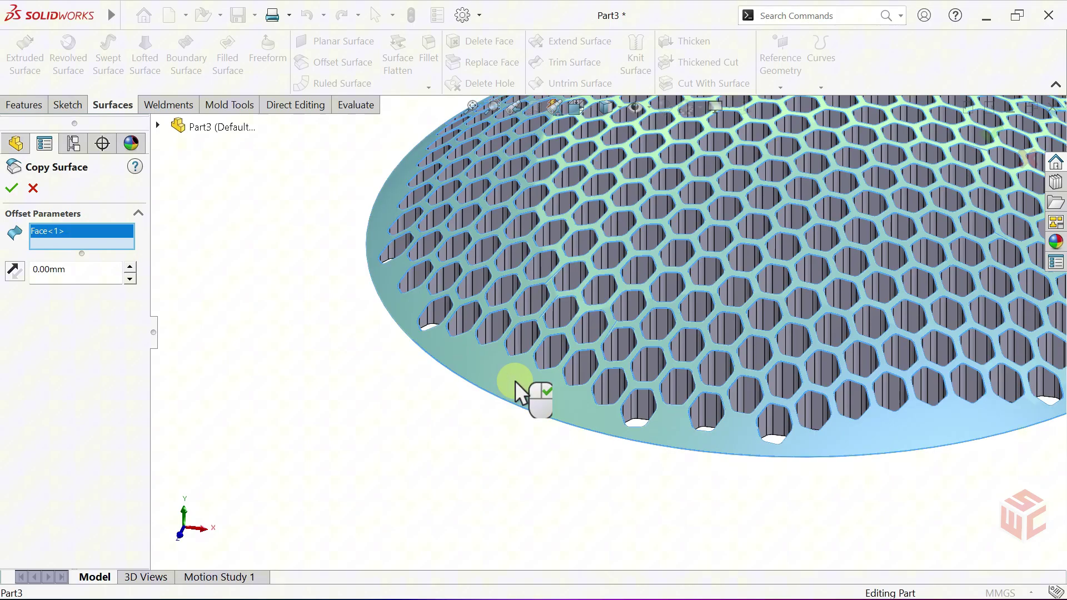
click(12, 188)
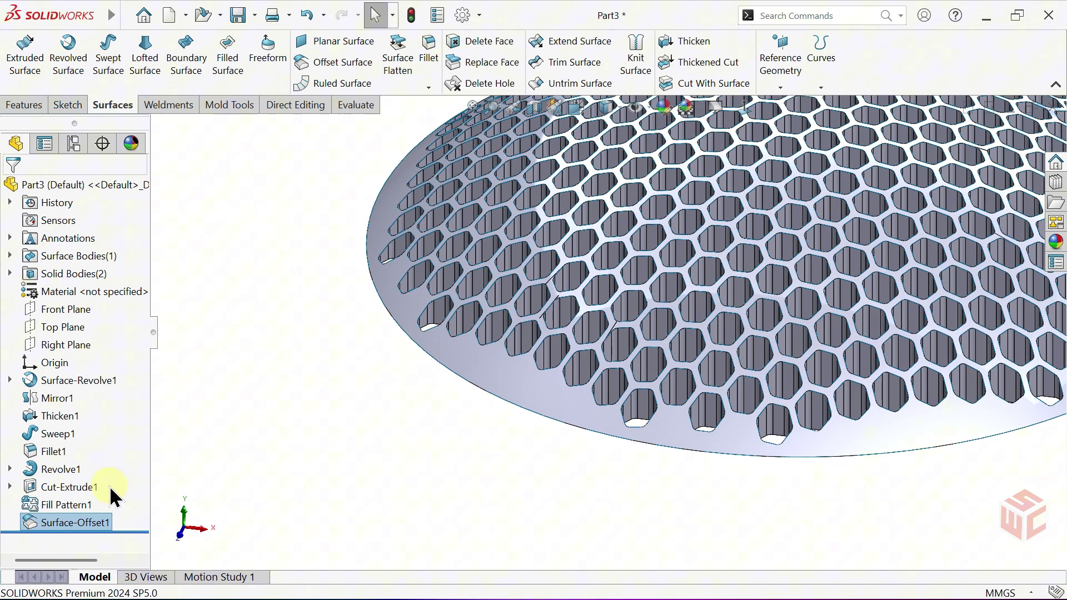
Step: Hide the Fill Pattern1 solid body so only the honeycomb surface shows
click(76, 503)
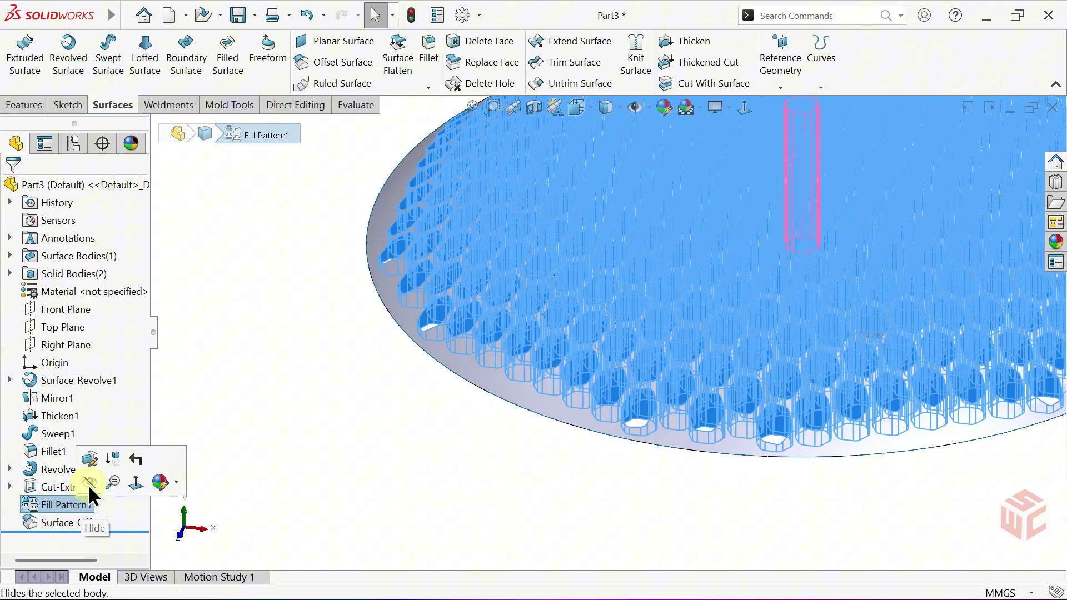
click(89, 484)
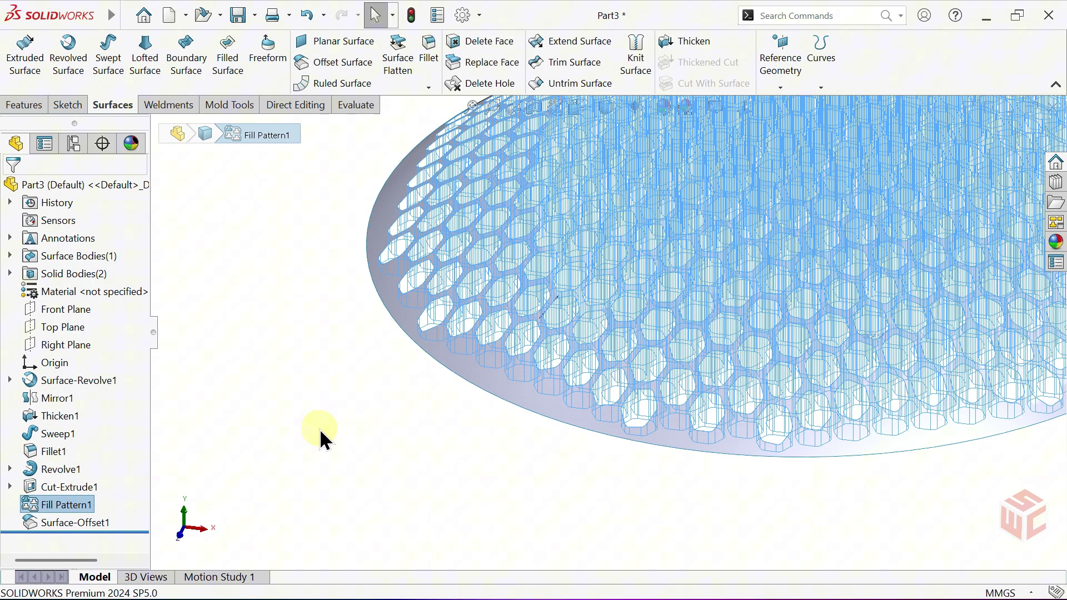
click(319, 428)
key(f)
middle_drag(319, 429, 304, 469)
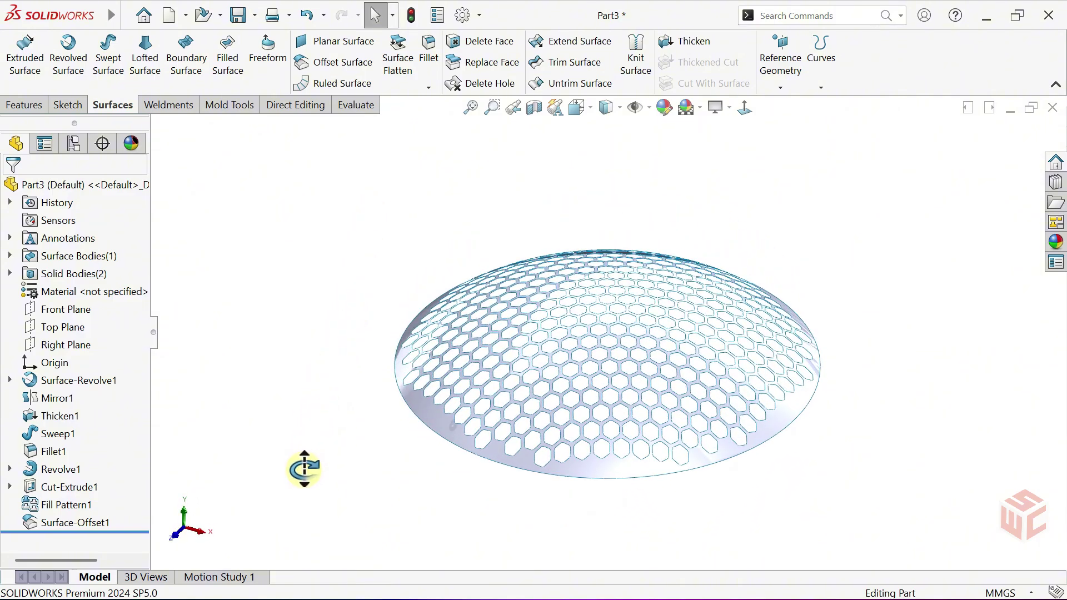
Step: Thicken Surface-Offset1 by 3.00 mm without merging, creating Thicken2, and return to isometric view
click(693, 40)
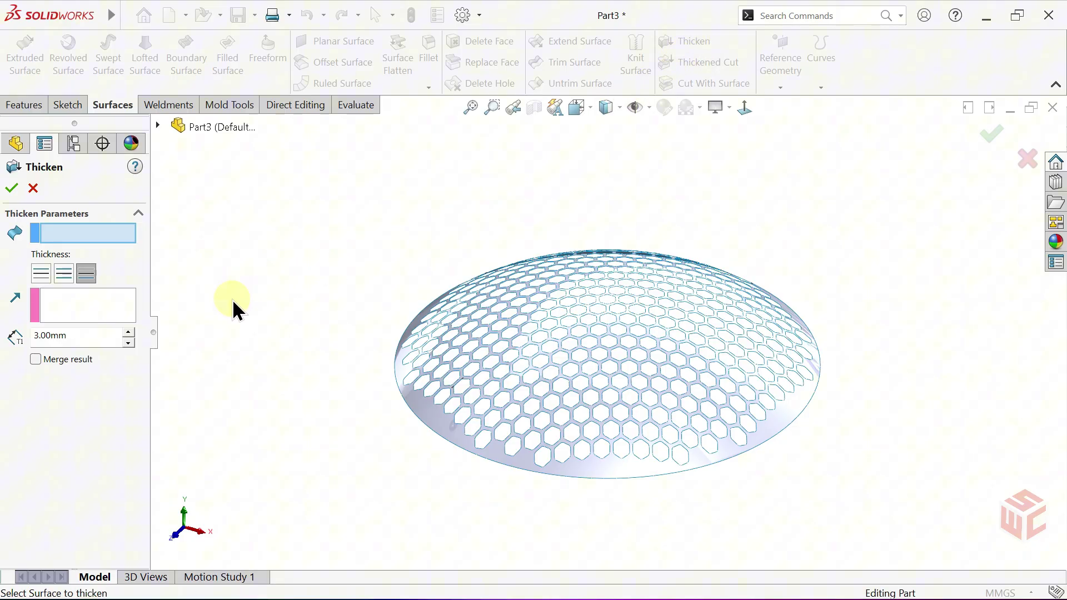
double_click(71, 335)
click(76, 335)
click(590, 468)
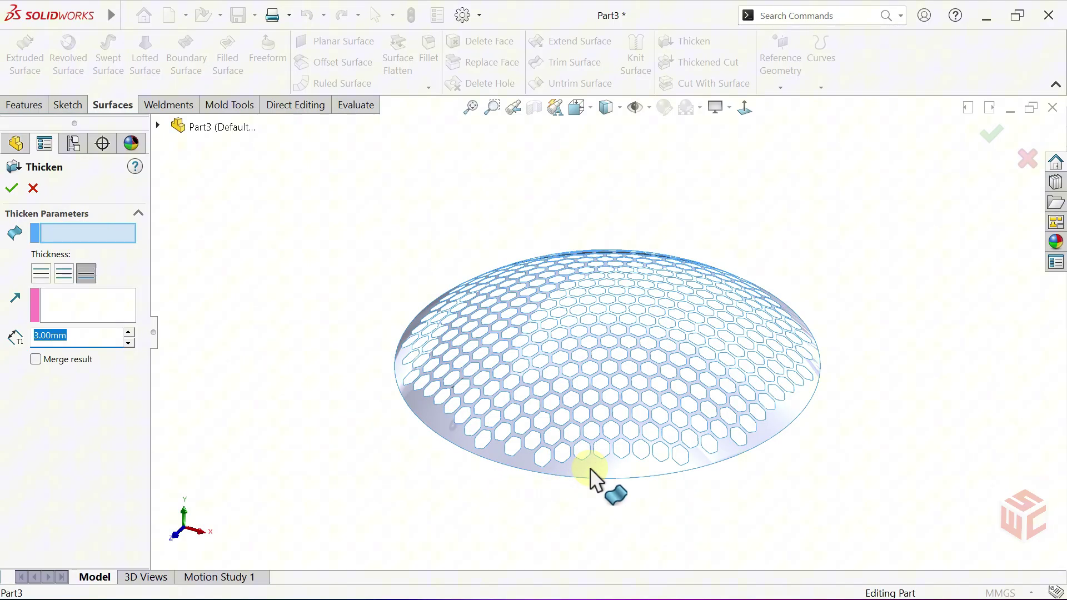
middle_drag(545, 485, 561, 390)
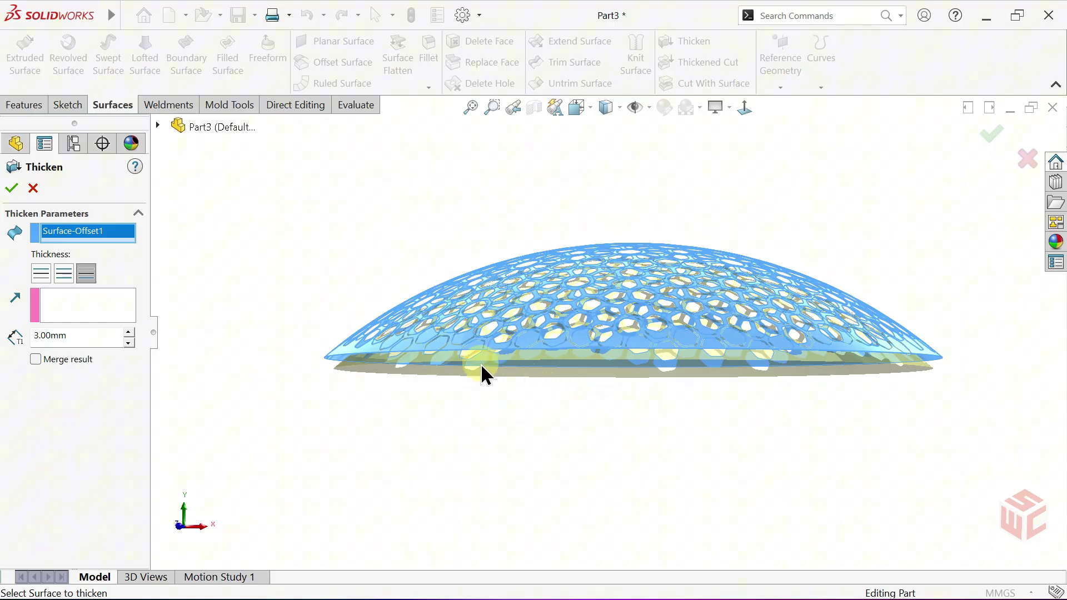
scroll(162, 261, down, 2)
click(14, 191)
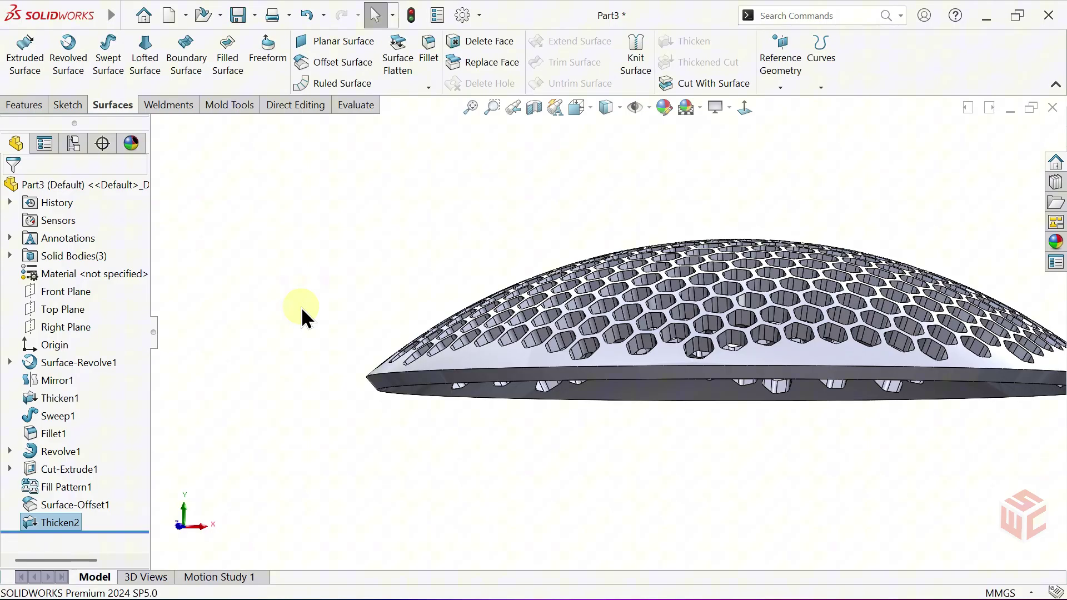
click(302, 309)
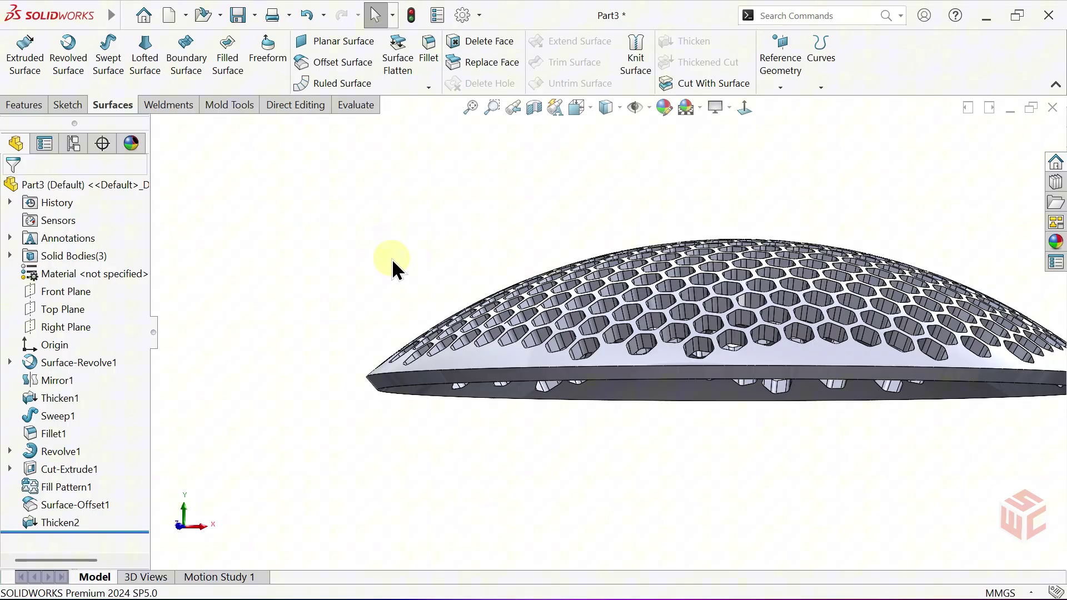
key(ctrl+7)
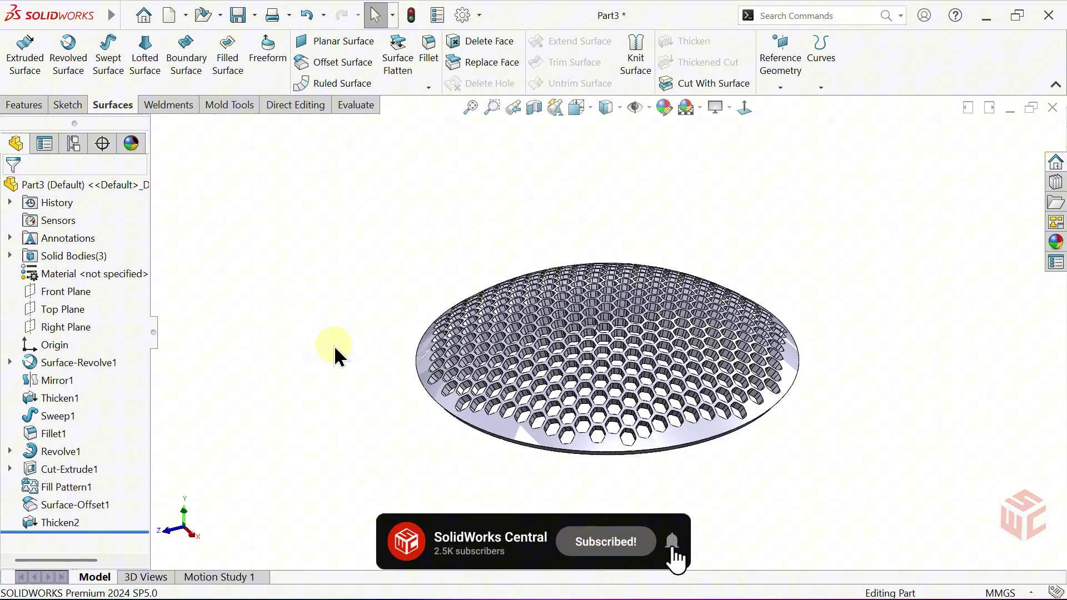
Step: Start Sketch8 on the Front Plane, face it, and draw a centre rectangle below the dome
click(74, 292)
click(88, 272)
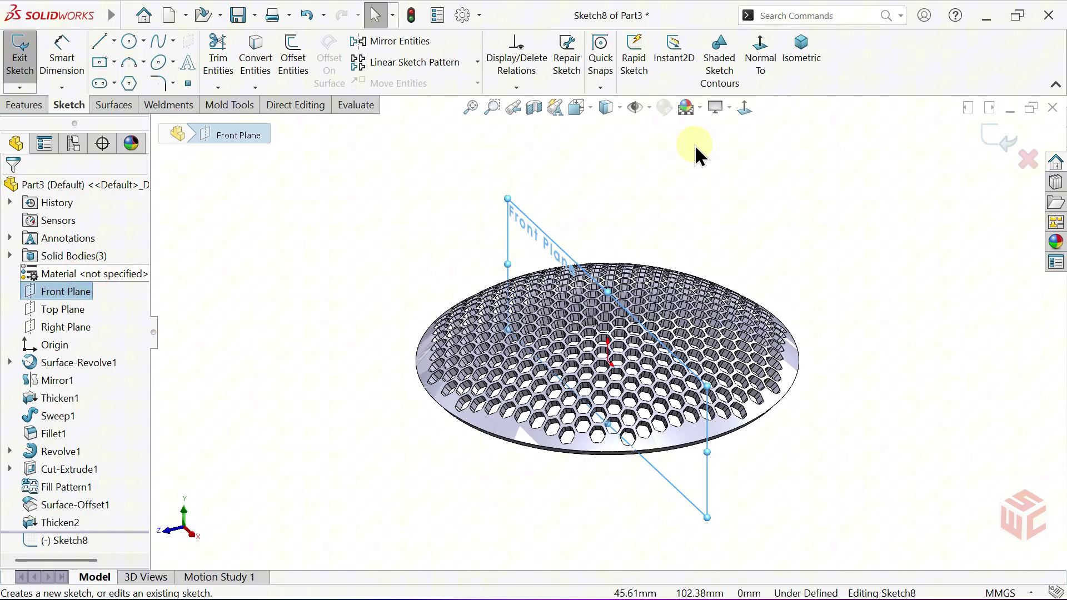
click(745, 109)
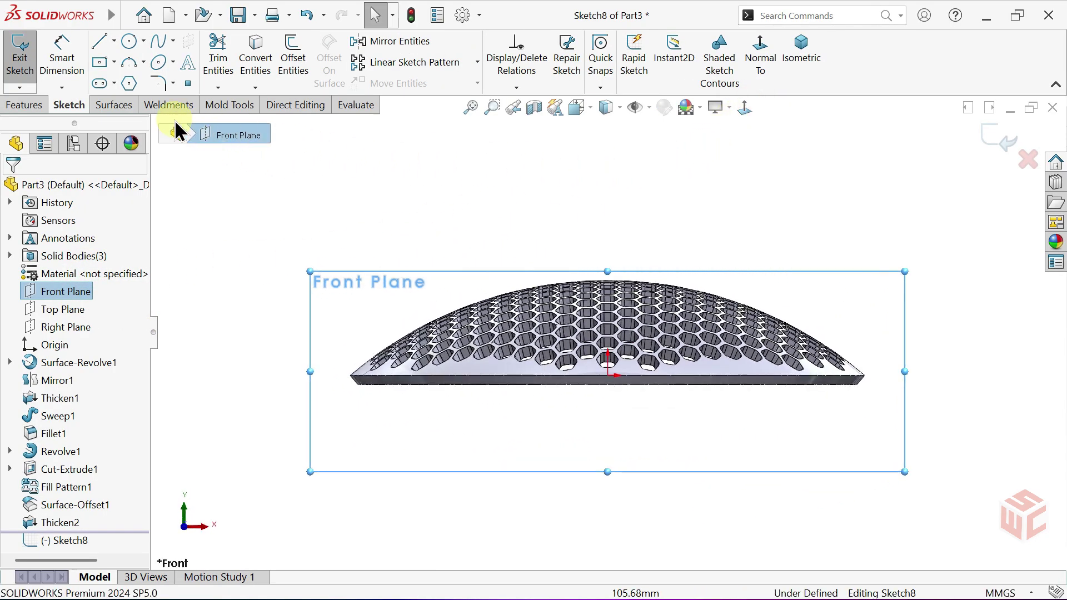
click(100, 62)
ctrl+middle_drag(583, 430, 608, 382)
click(606, 373)
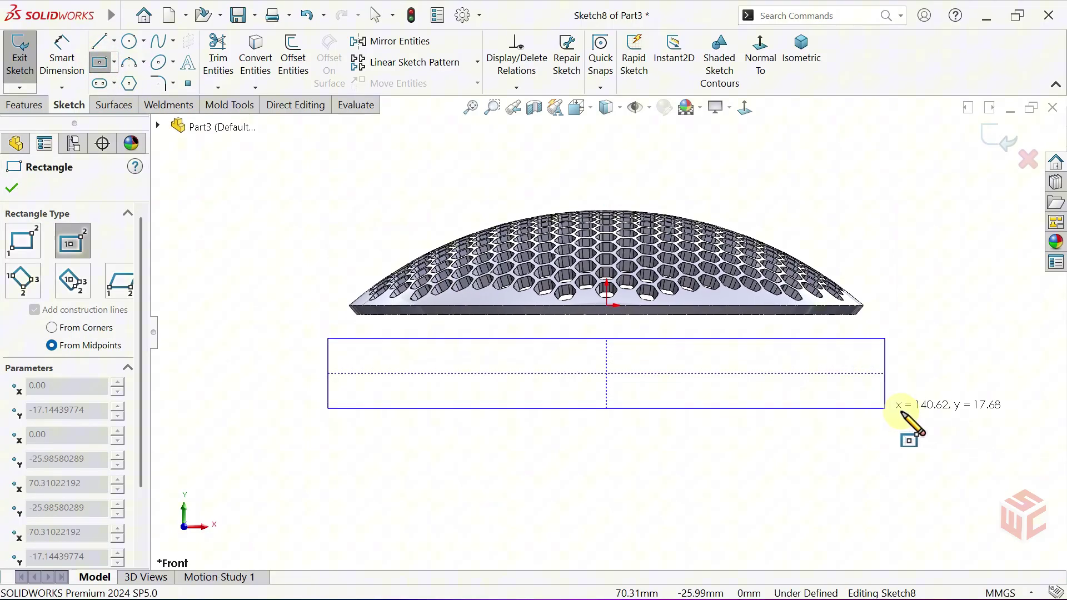
click(927, 404)
right_click(846, 429)
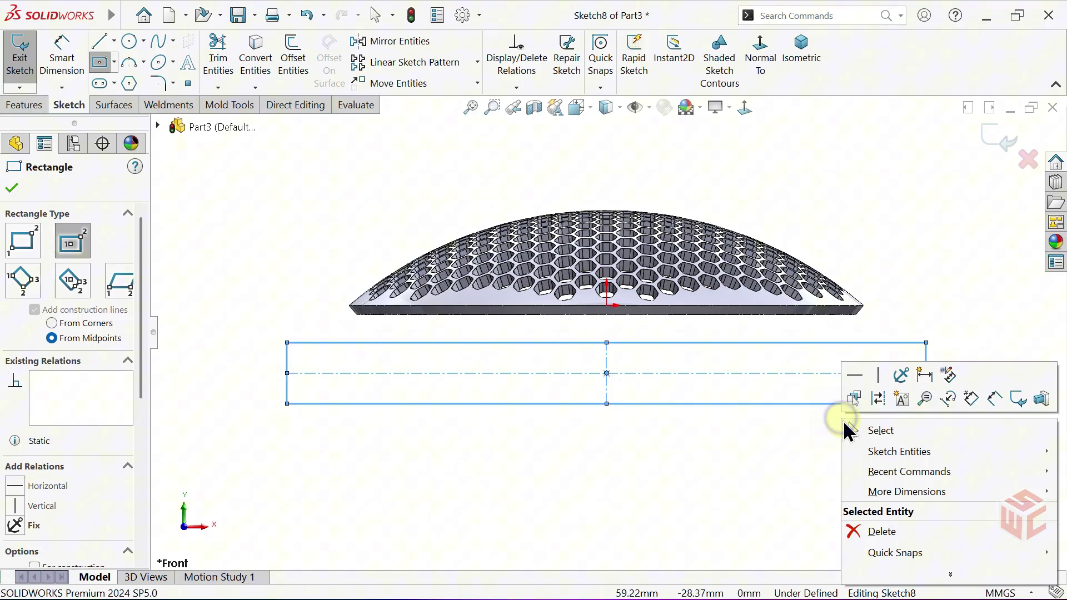
click(852, 426)
Step: Make the origin the midpoint of the rectangle's top edge and shrink the rectangle
scroll(628, 352, down, 3)
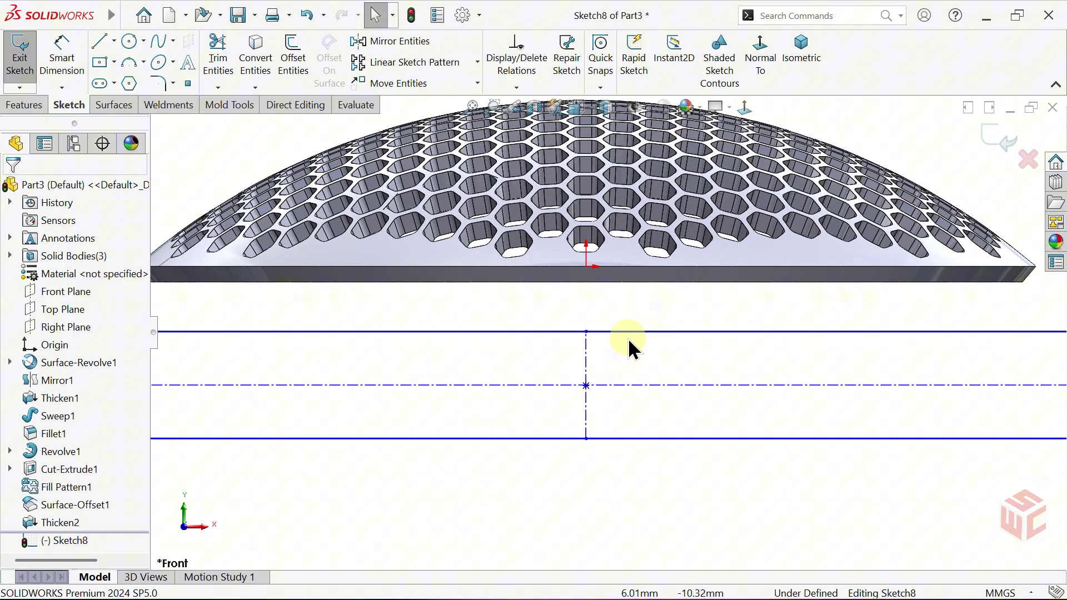
click(626, 333)
ctrl+click(588, 265)
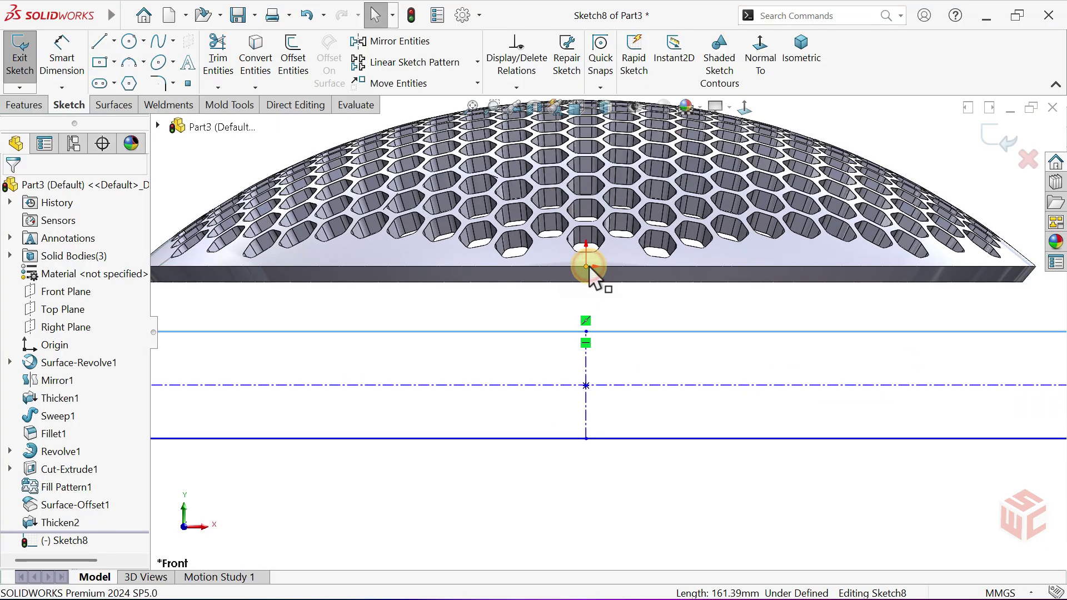
click(625, 215)
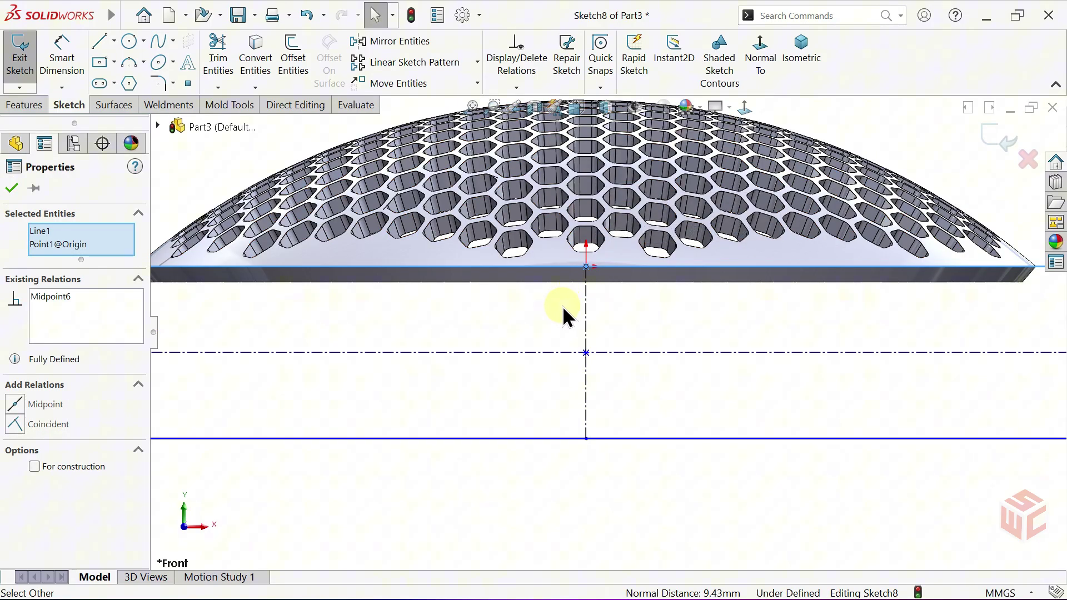
click(552, 319)
scroll(555, 326, up, 5)
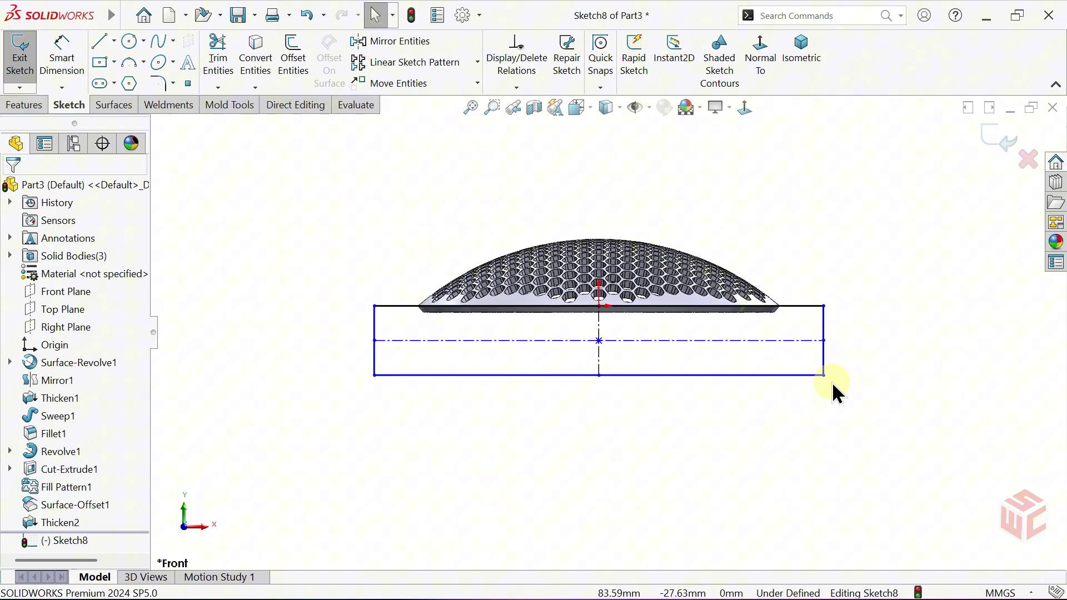
drag(825, 376, 793, 343)
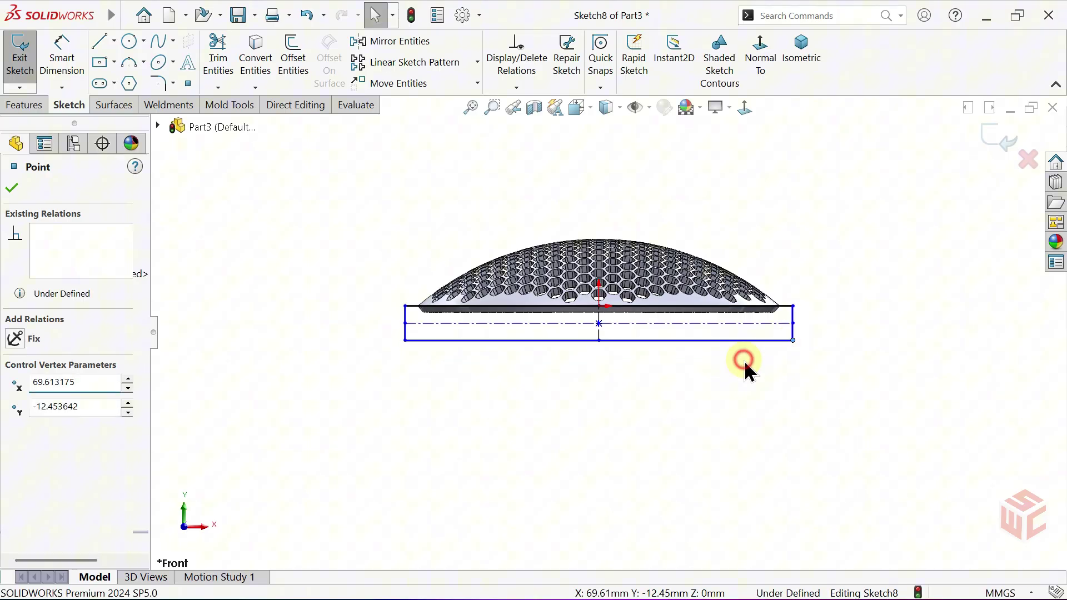
click(744, 360)
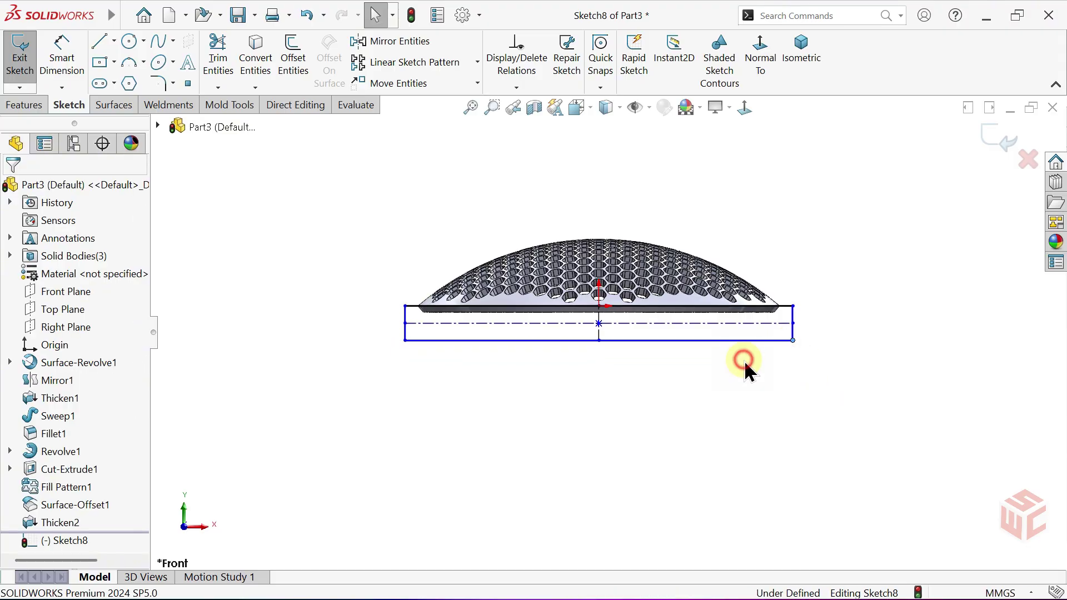
Step: Extrude-cut the rectangle Through All - Both to trim everything below the dome base
click(22, 106)
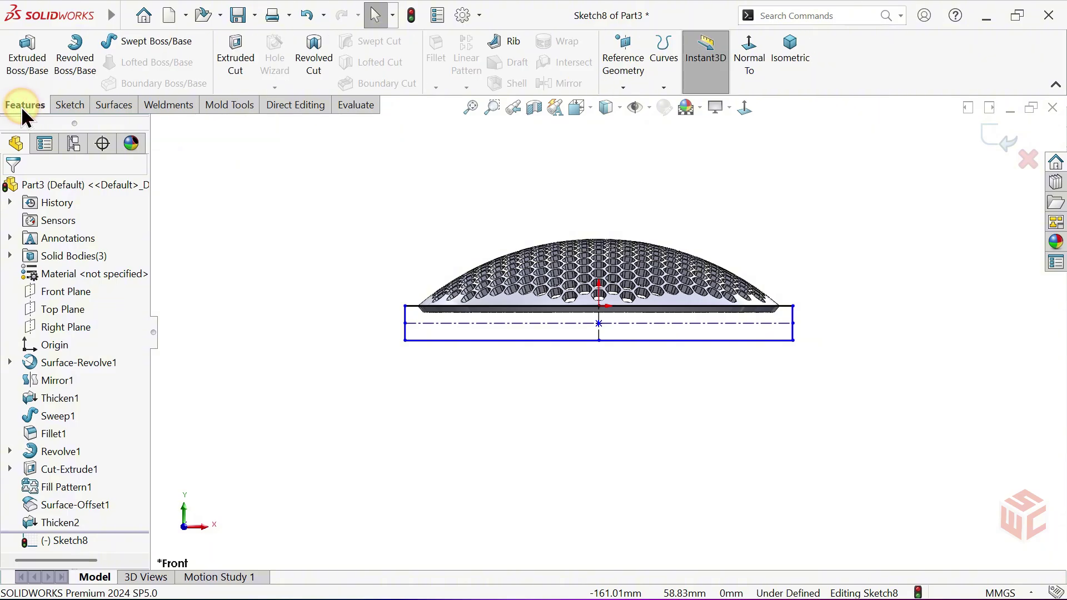
click(227, 80)
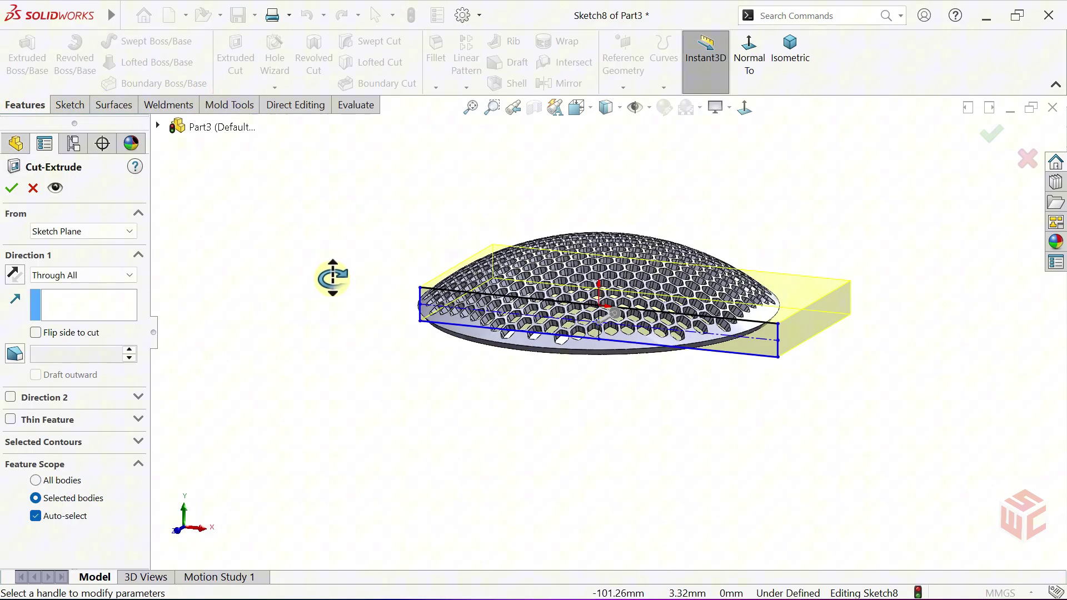
middle_drag(331, 281, 312, 349)
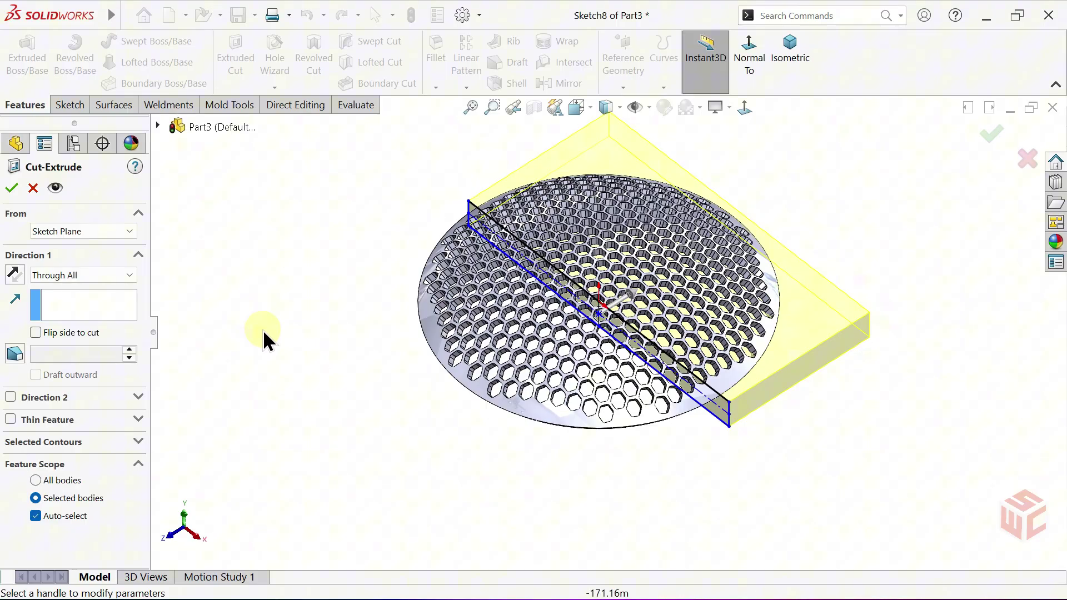
click(103, 276)
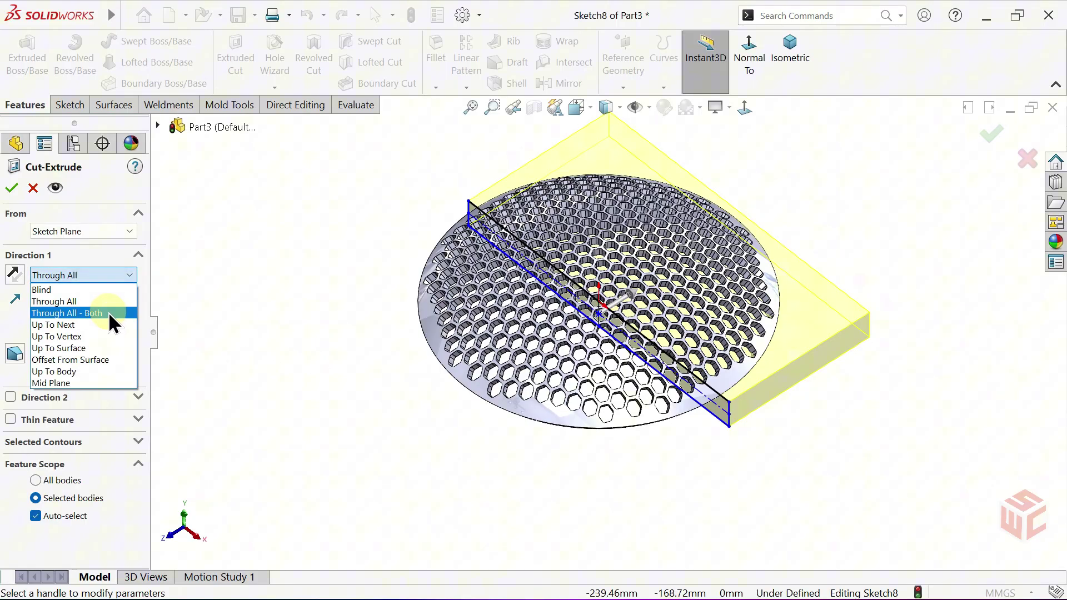
click(107, 313)
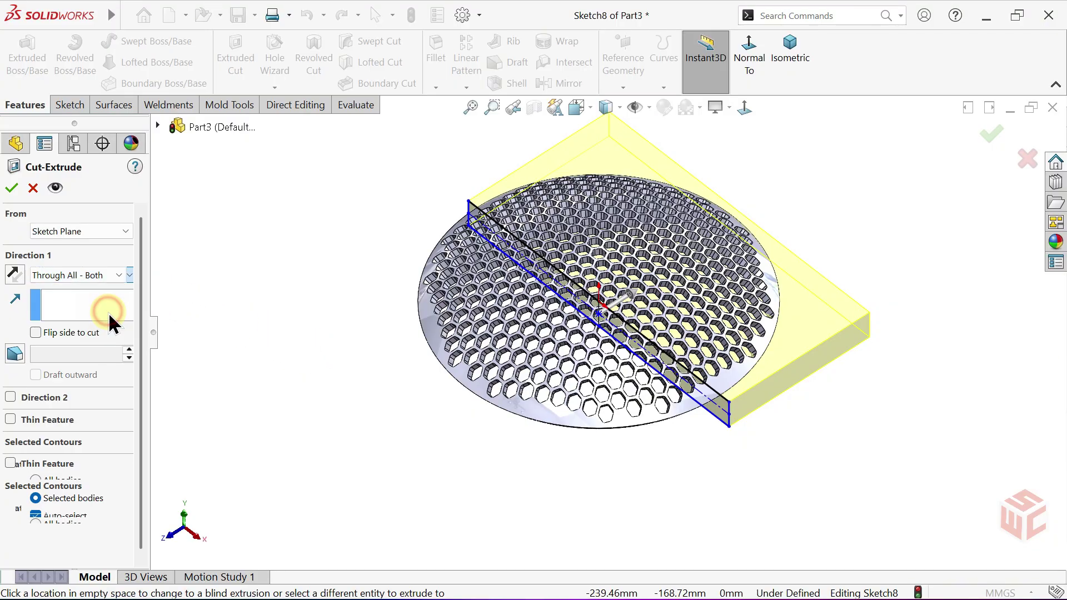
click(11, 188)
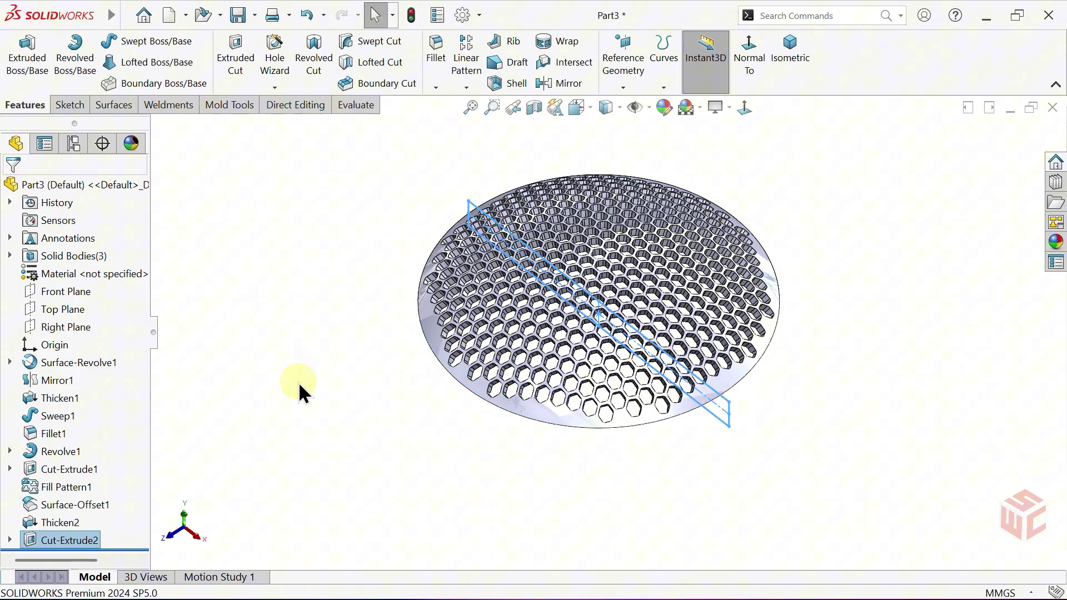
click(298, 381)
mouse_move(405, 421)
middle_down()
mouse_move(441, 417)
mouse_move(476, 183)
mouse_move(475, 411)
middle_up()
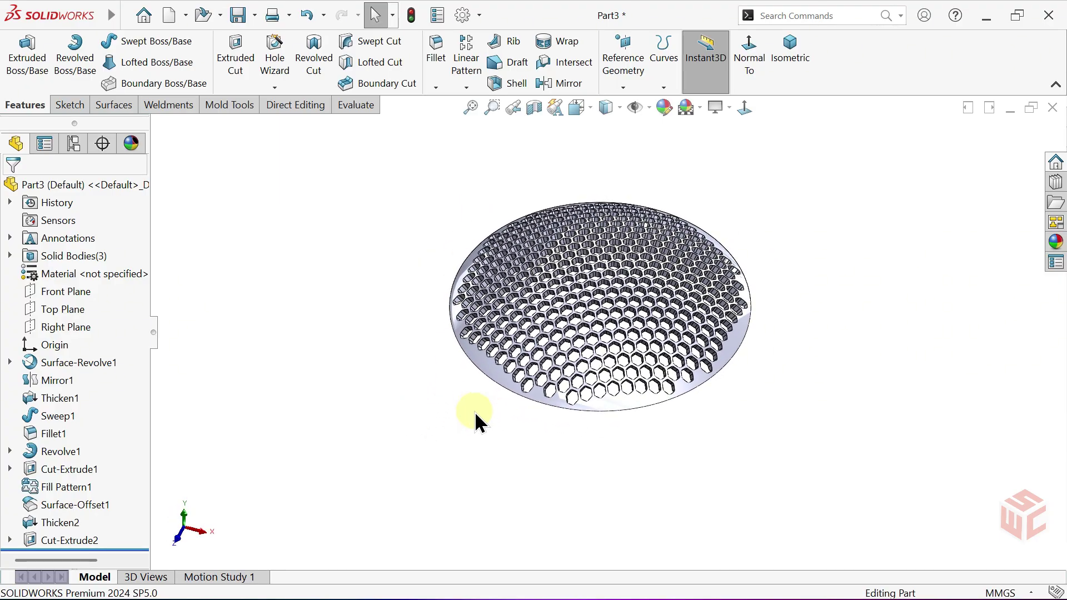
Step: Mirror the Cut-Extrude2 body about the Top Plane with Merge solids ticked
click(569, 85)
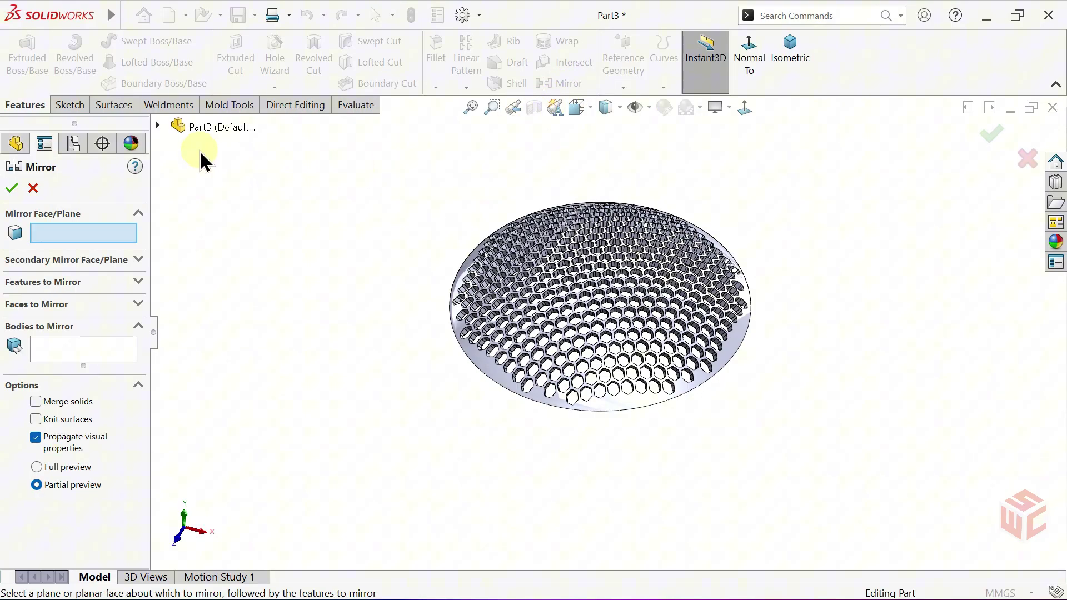
click(157, 126)
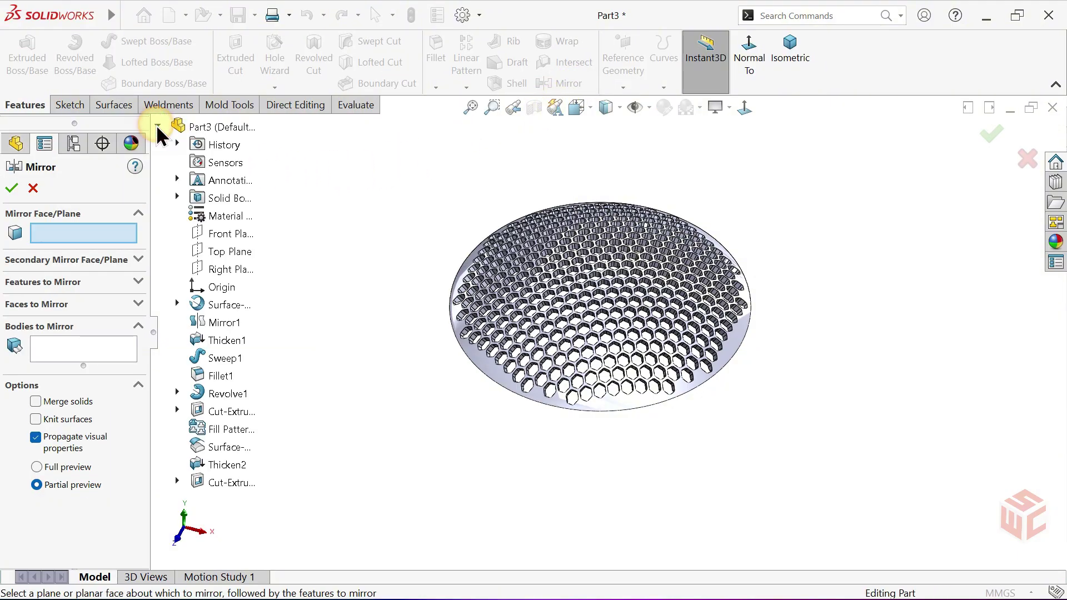
click(223, 250)
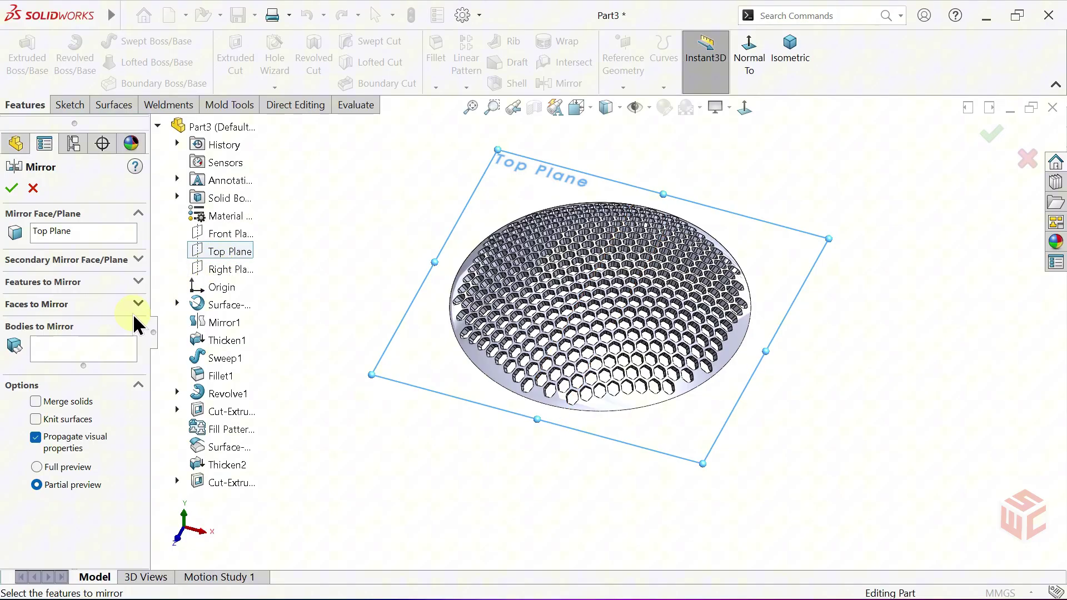
click(96, 345)
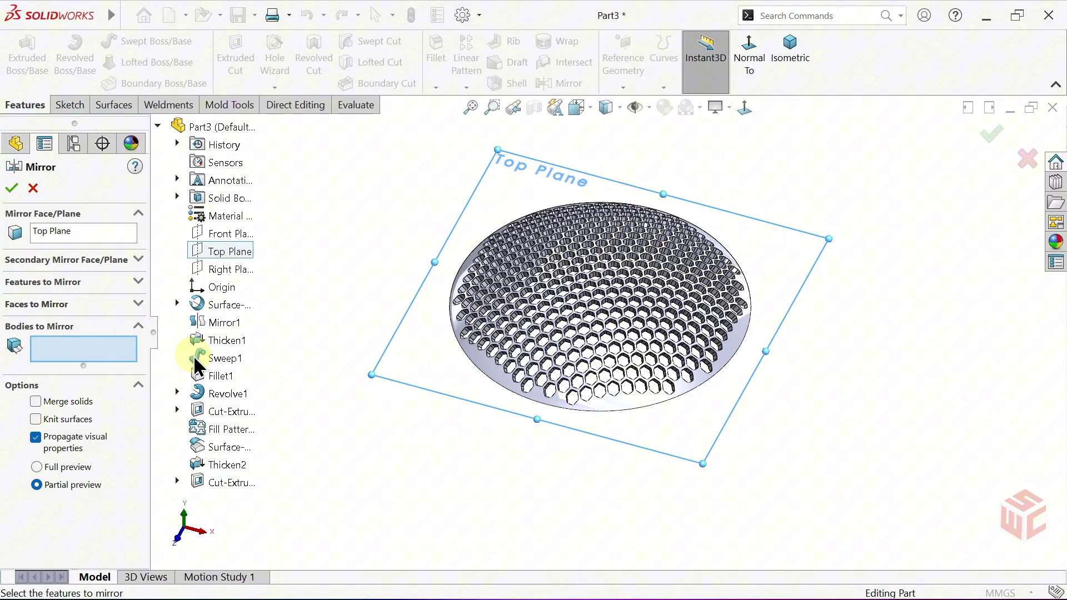
click(485, 363)
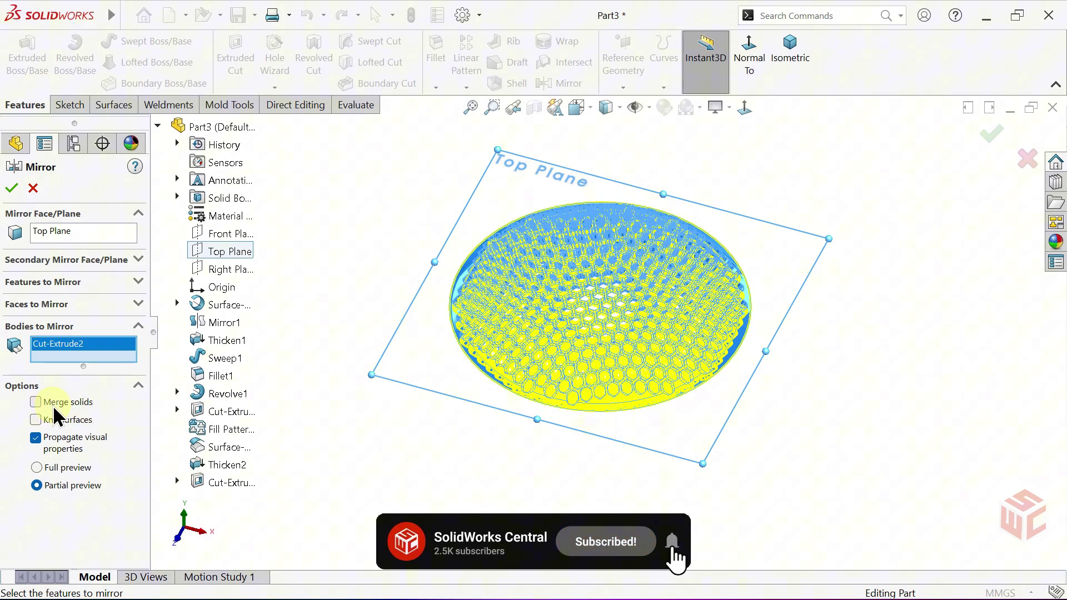
click(36, 402)
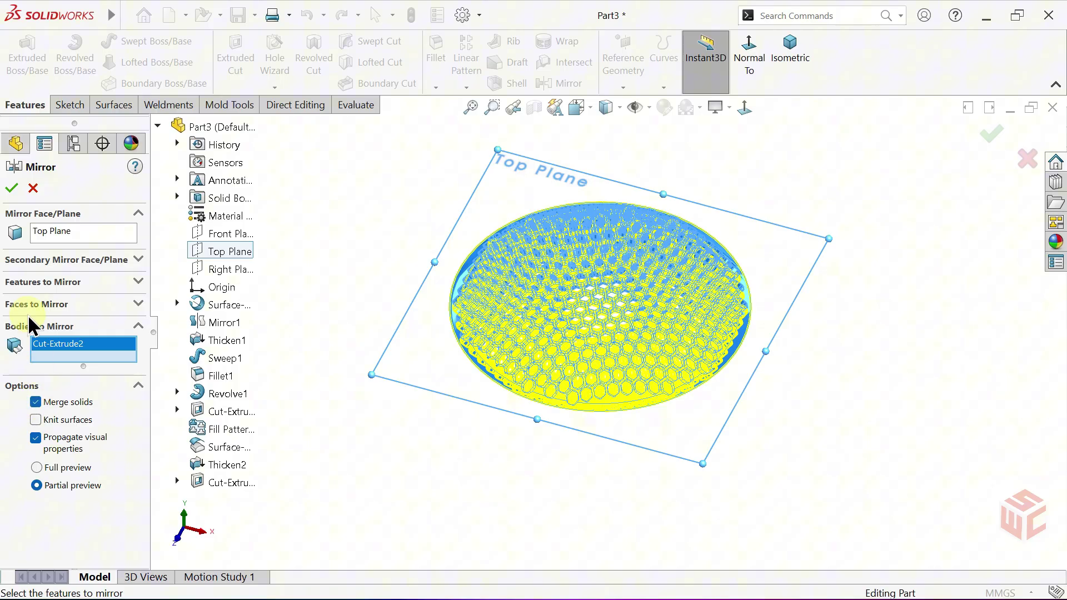
click(9, 190)
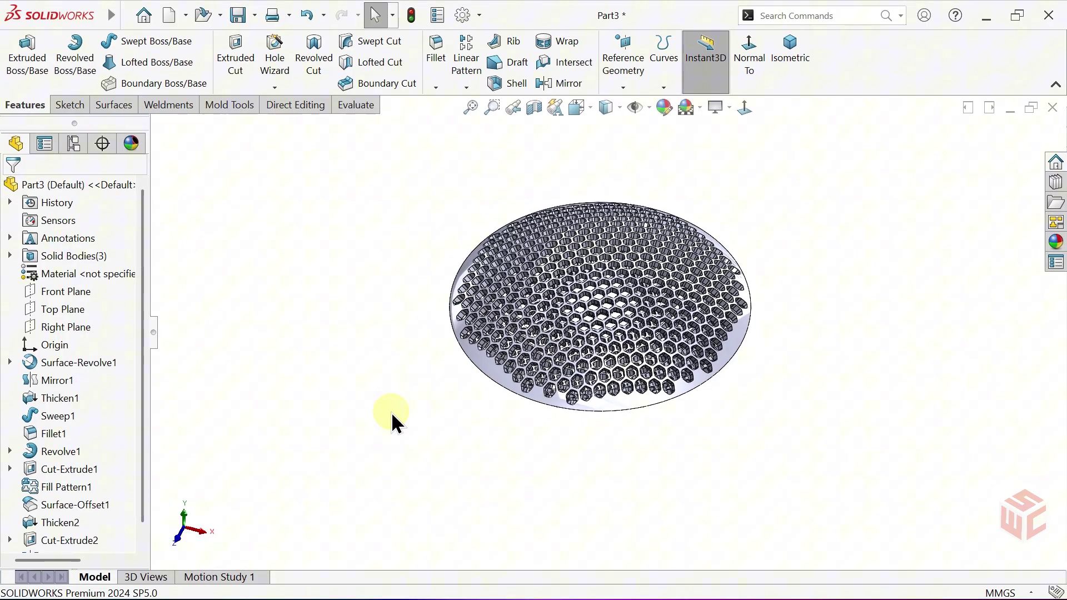
Step: Expand Solid Bodies(3) and show the hidden Fillet1 rim body
middle_drag(491, 400, 495, 325)
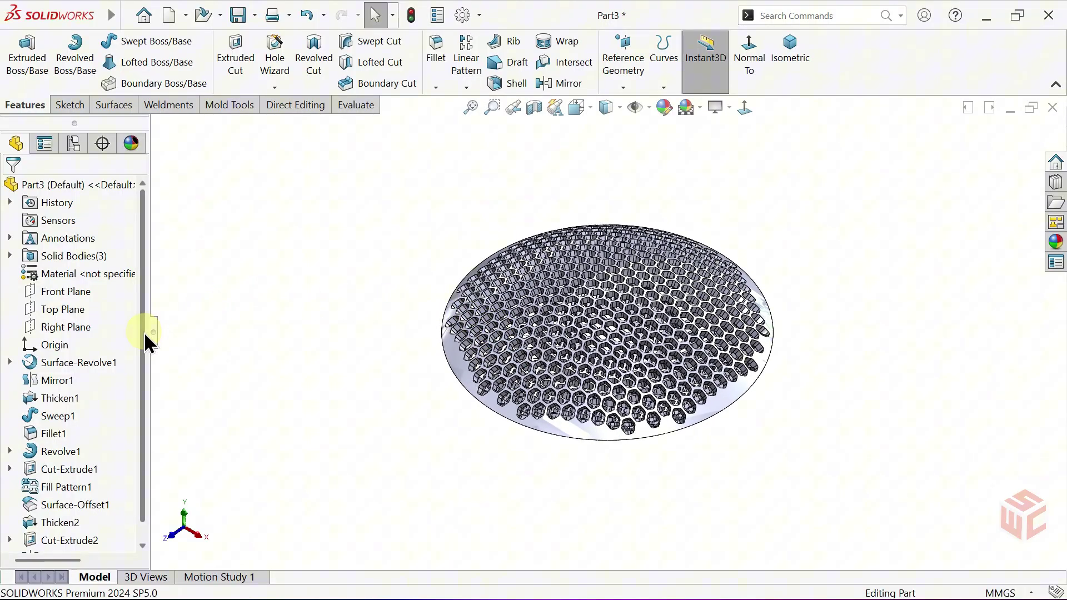
drag(144, 332, 145, 371)
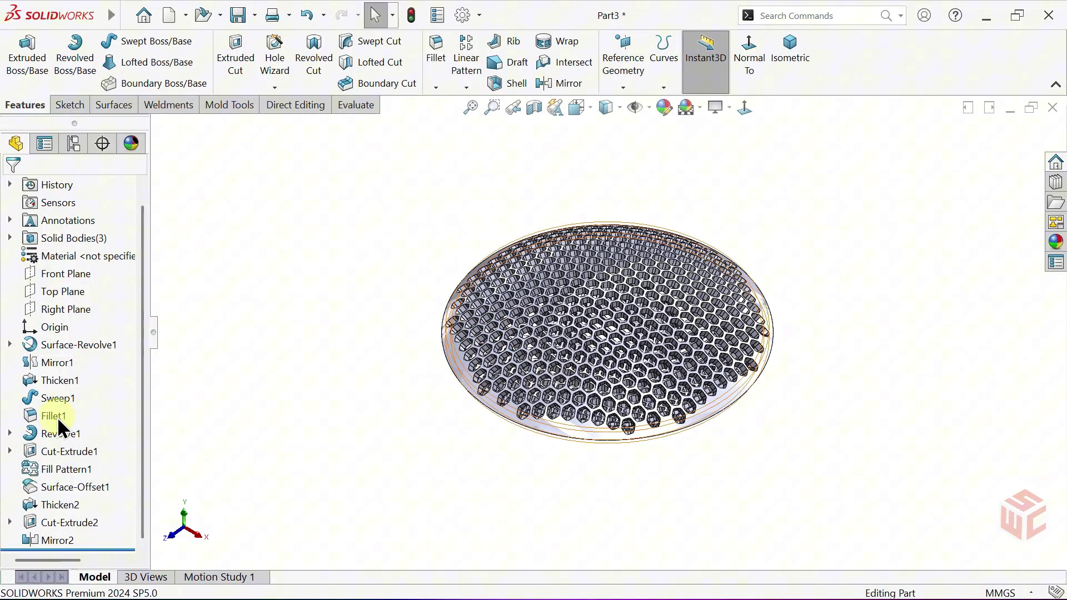
drag(141, 405, 141, 382)
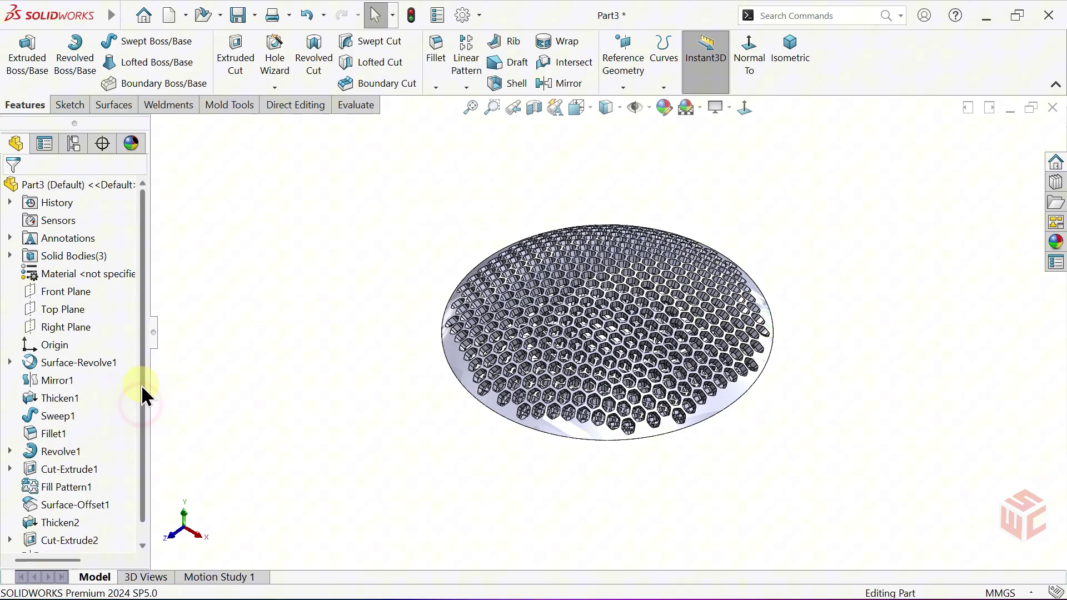
click(11, 254)
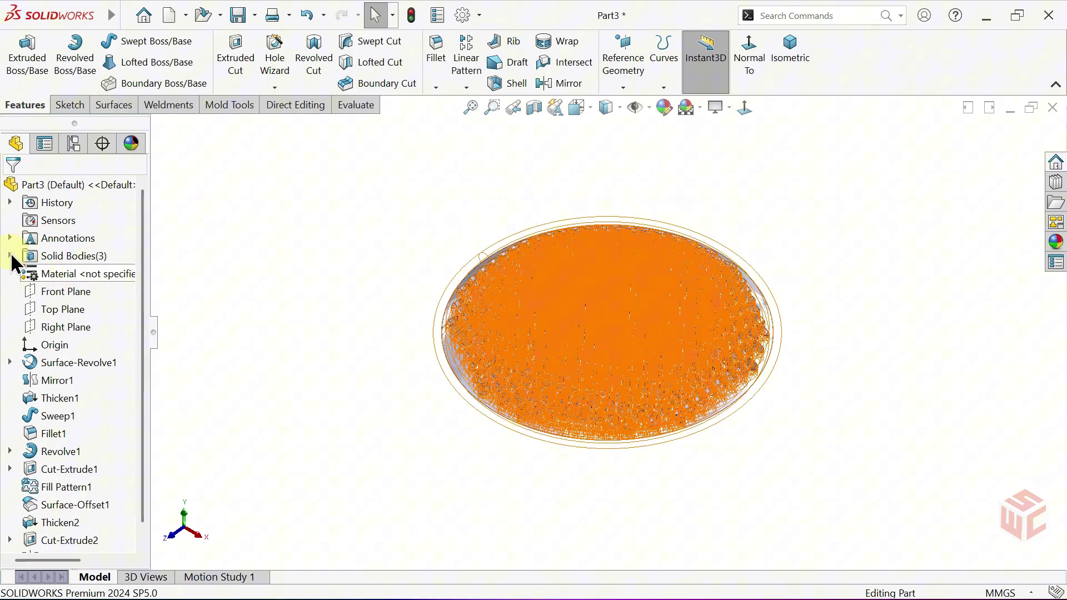
click(11, 256)
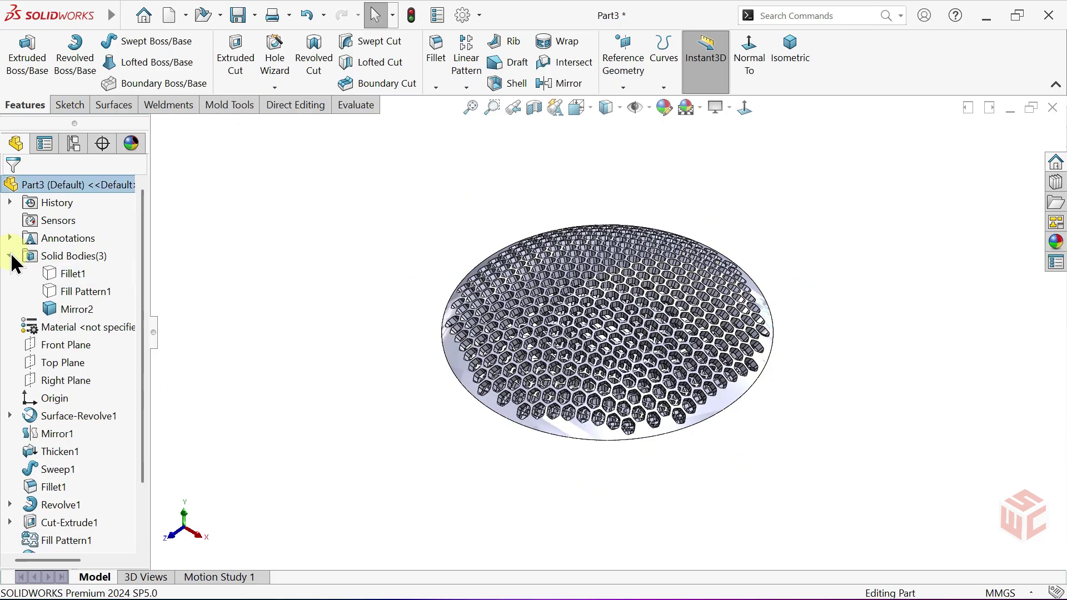
click(66, 273)
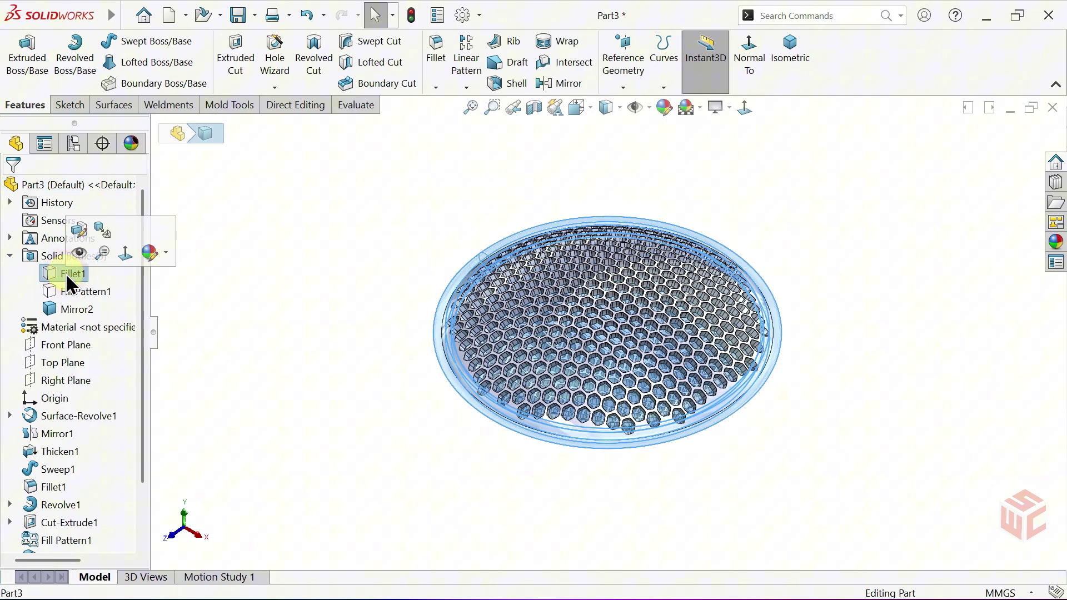
click(75, 253)
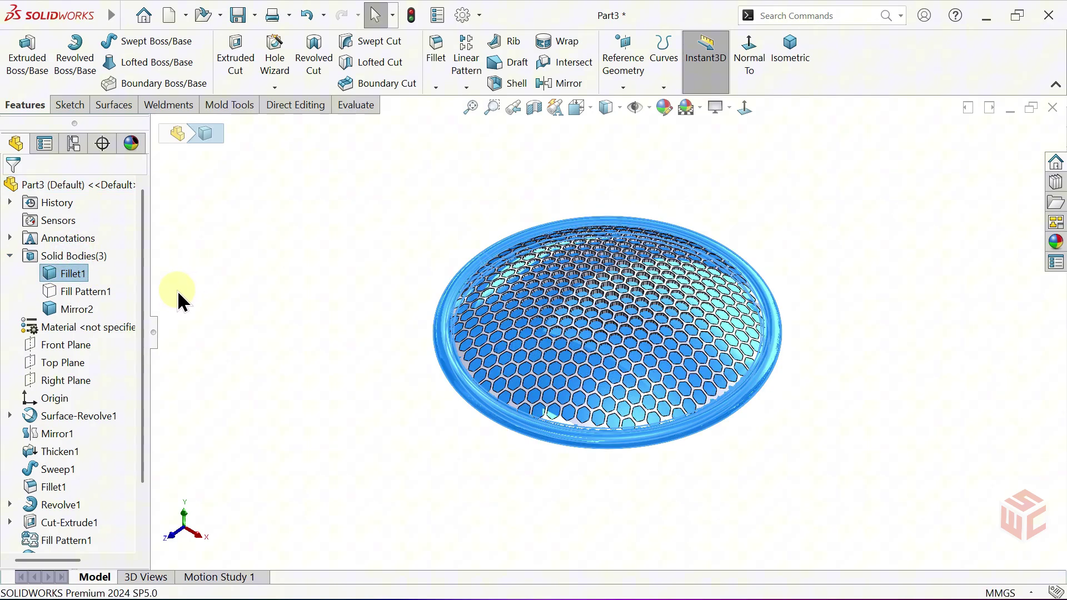
click(312, 322)
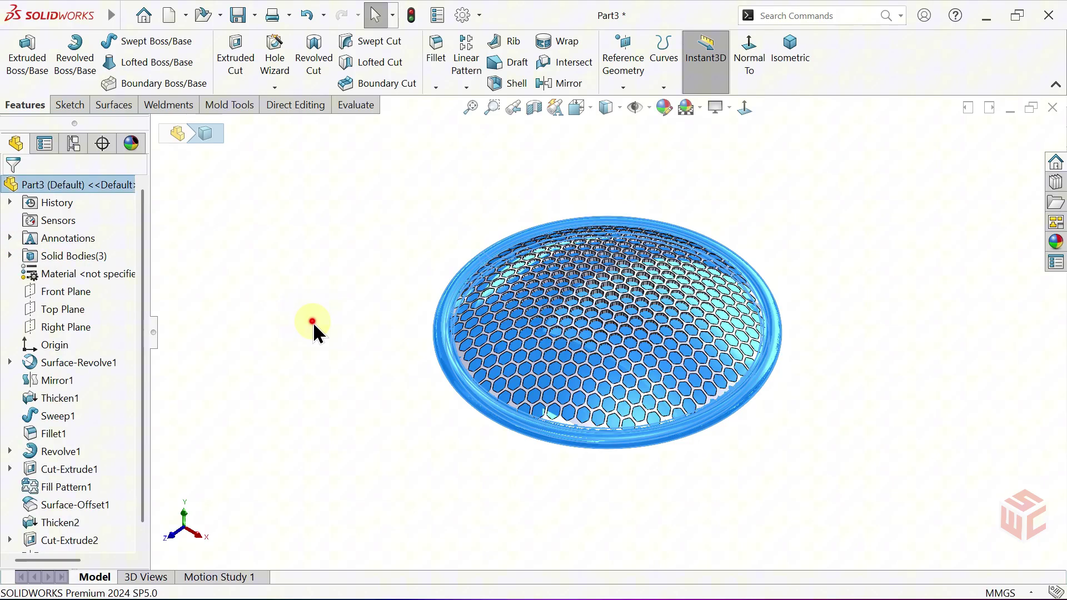
middle_drag(312, 322, 389, 393)
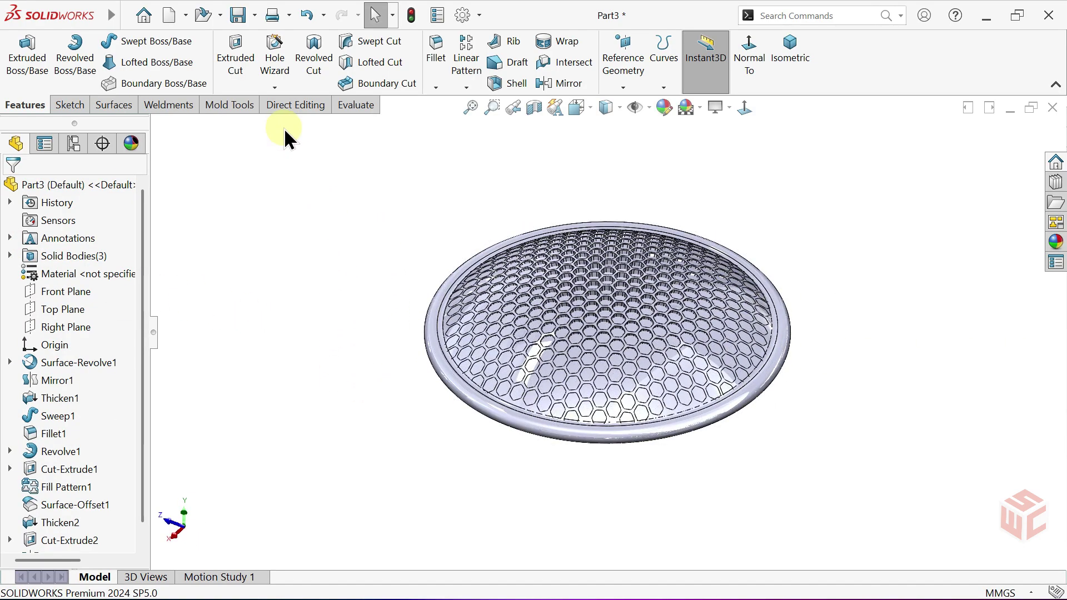
Step: Combine the Fillet1 rim and Mirror2 honeycomb bodies with Add into Combine1
click(288, 108)
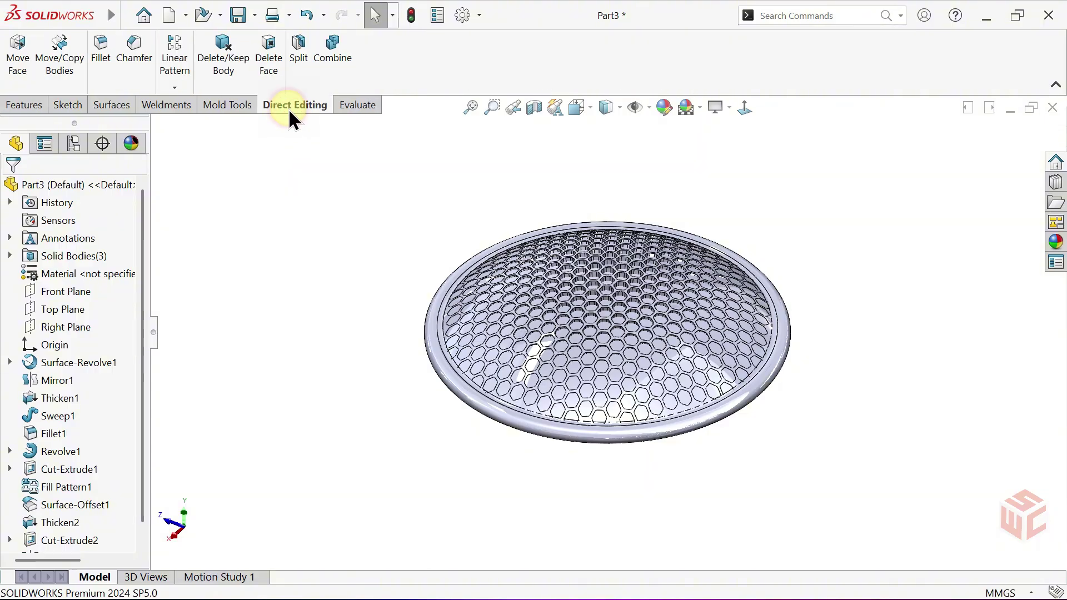
click(329, 69)
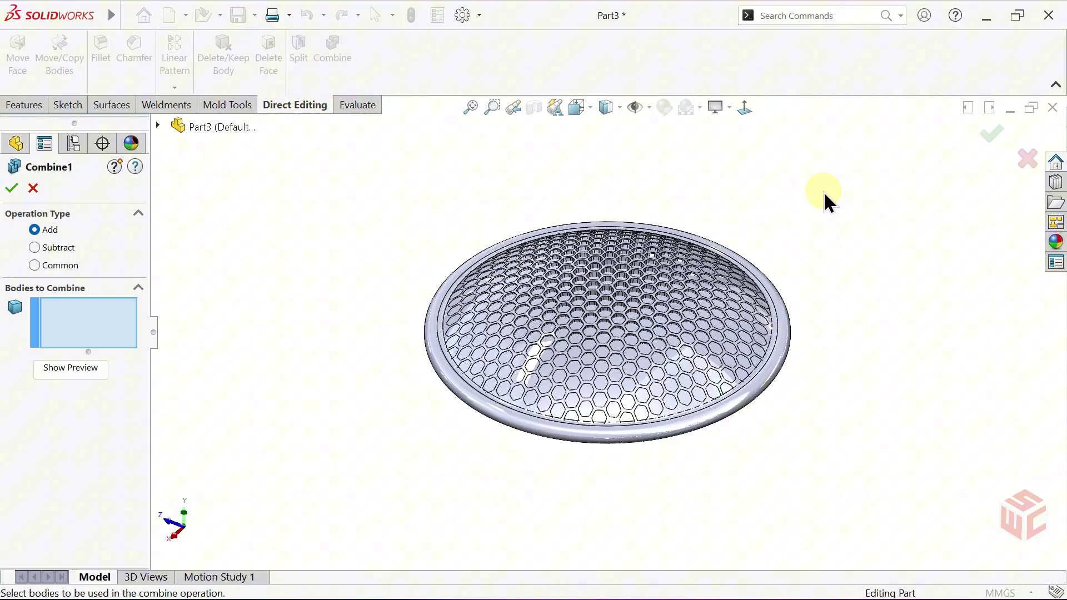
drag(420, 440, 374, 484)
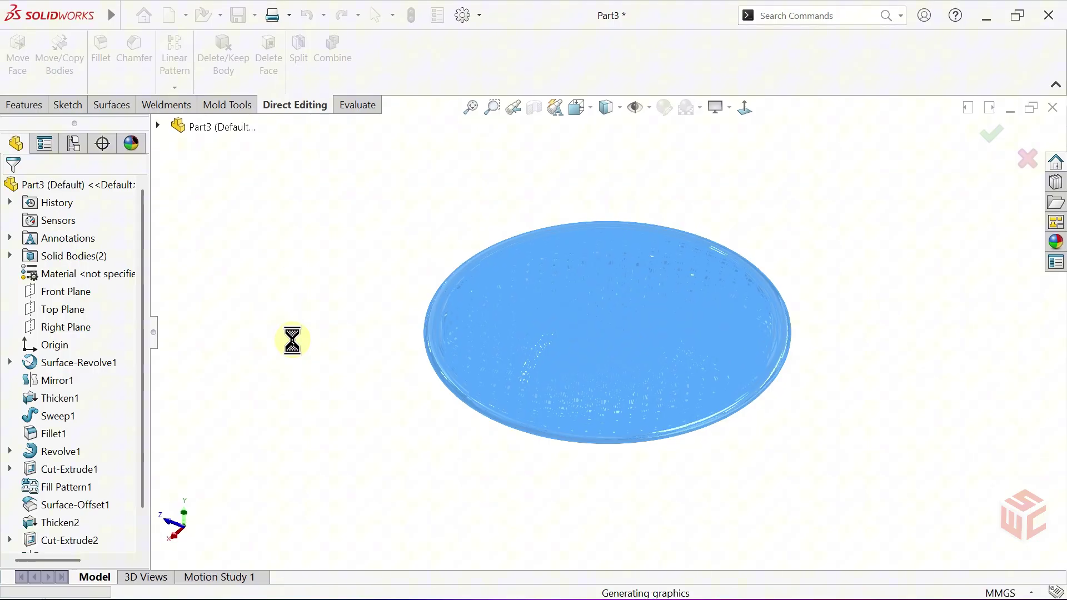
middle_drag(453, 439, 416, 489)
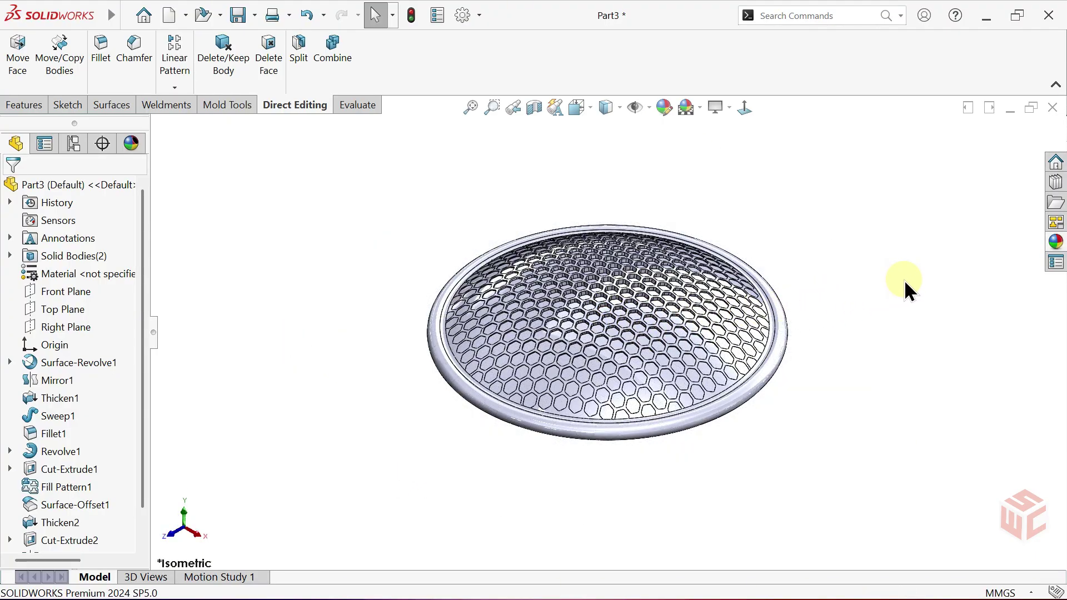
Step: Apply the Backdrop - Studio Room 2 scene from Basic Scenes to the part
click(1055, 242)
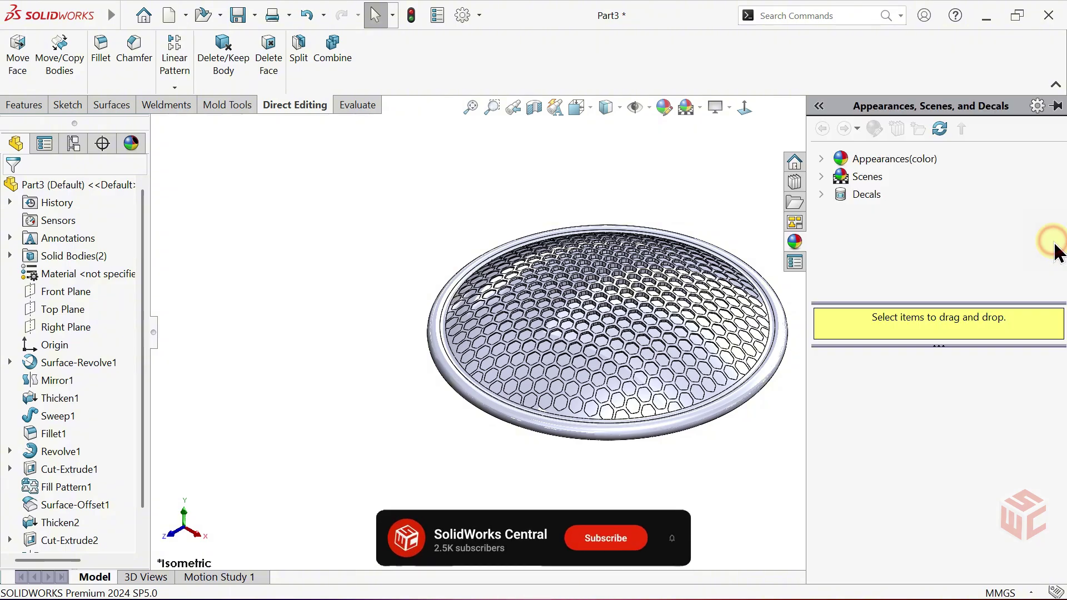
click(821, 176)
click(896, 196)
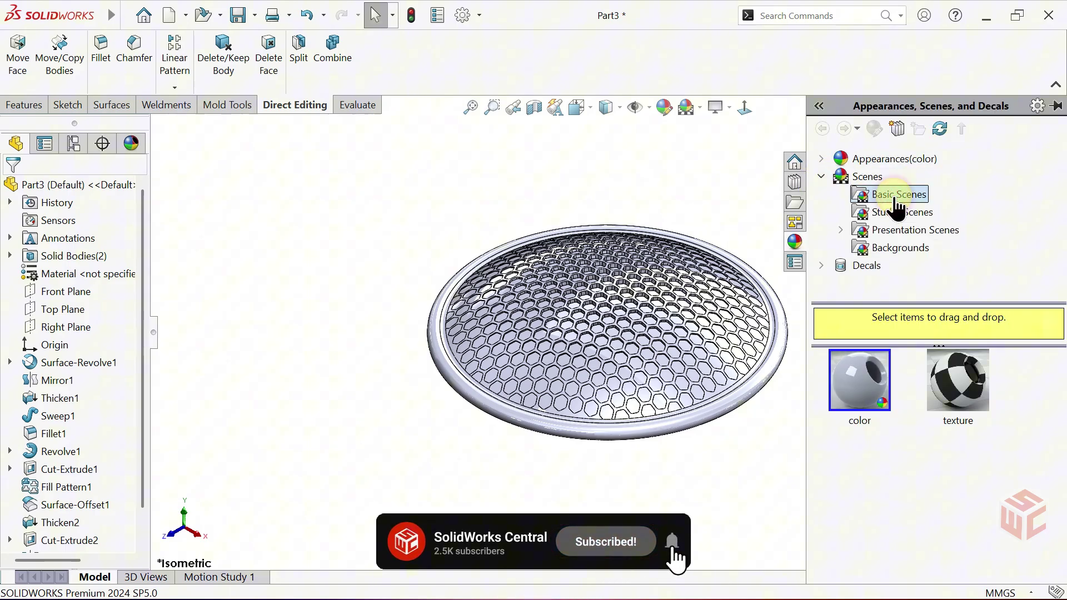
scroll(904, 405, down, 10)
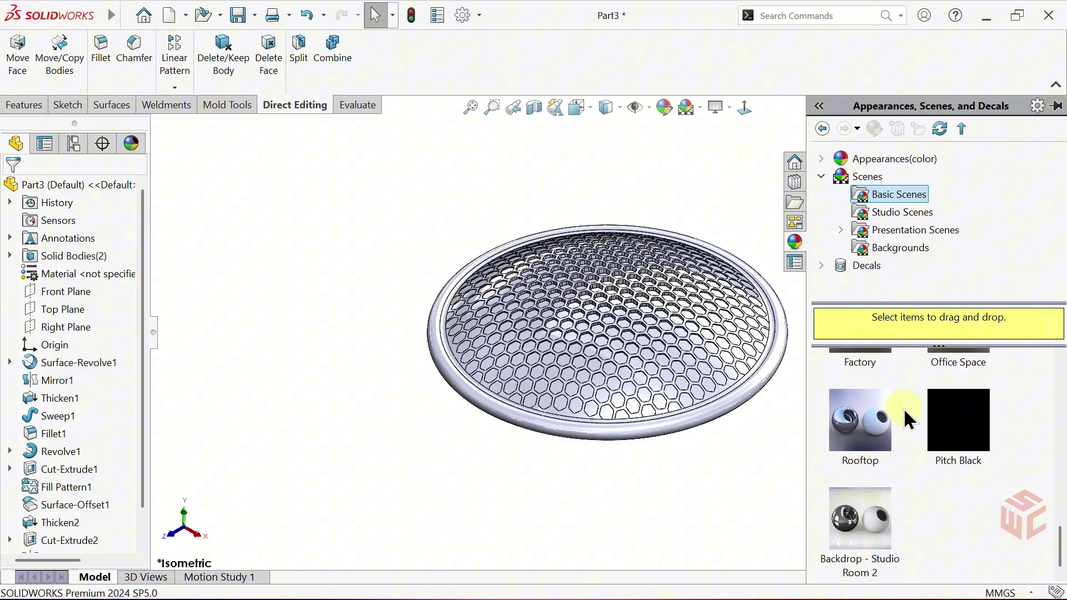
double_click(862, 528)
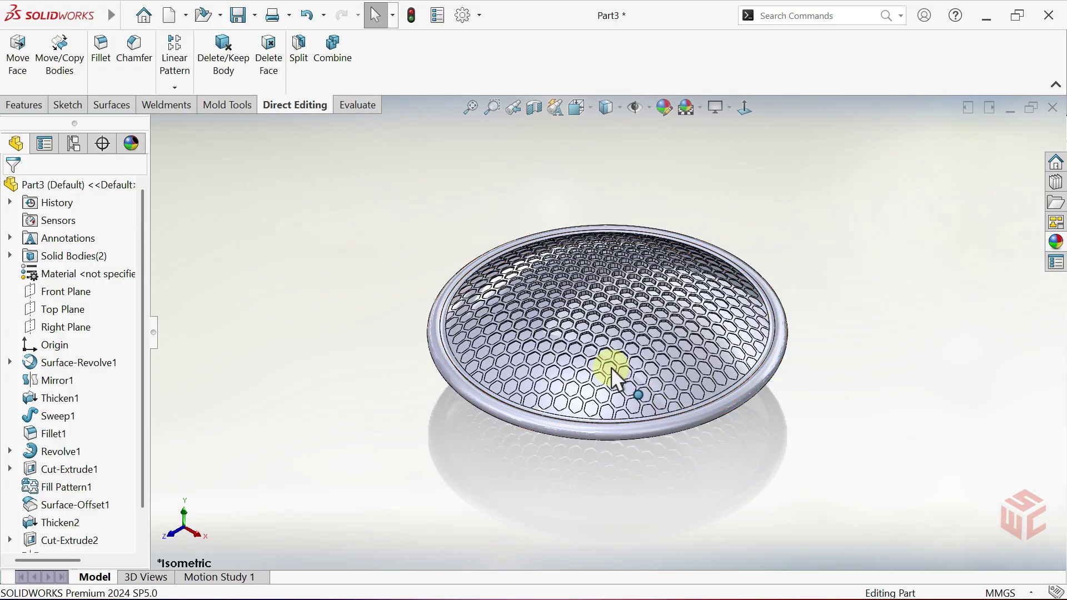
Step: Add the Render Tools tab to the CommandManager
right_click(326, 107)
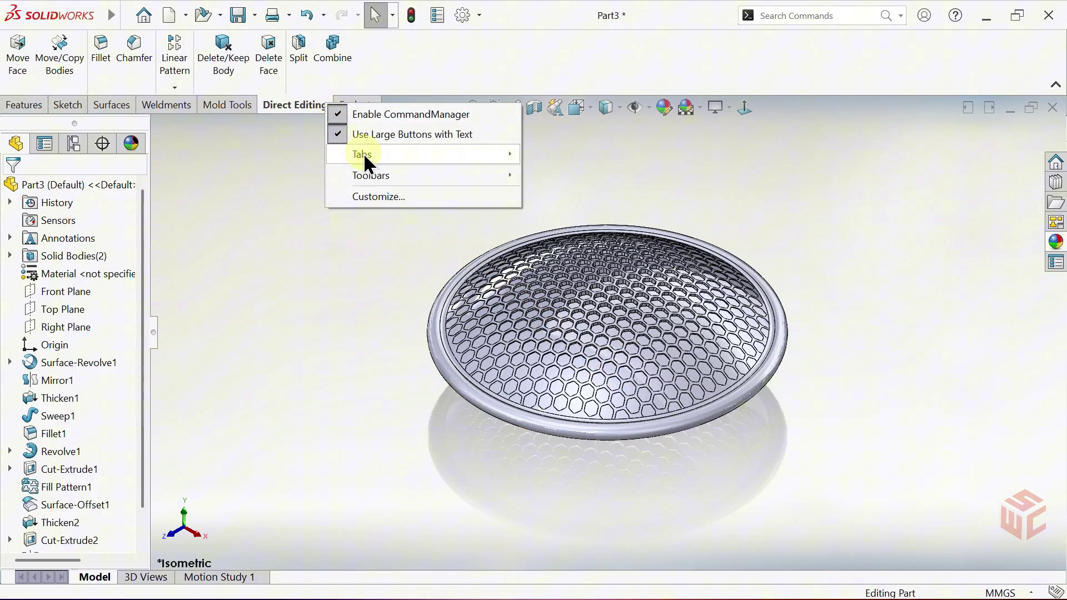
mouse_move(369, 154)
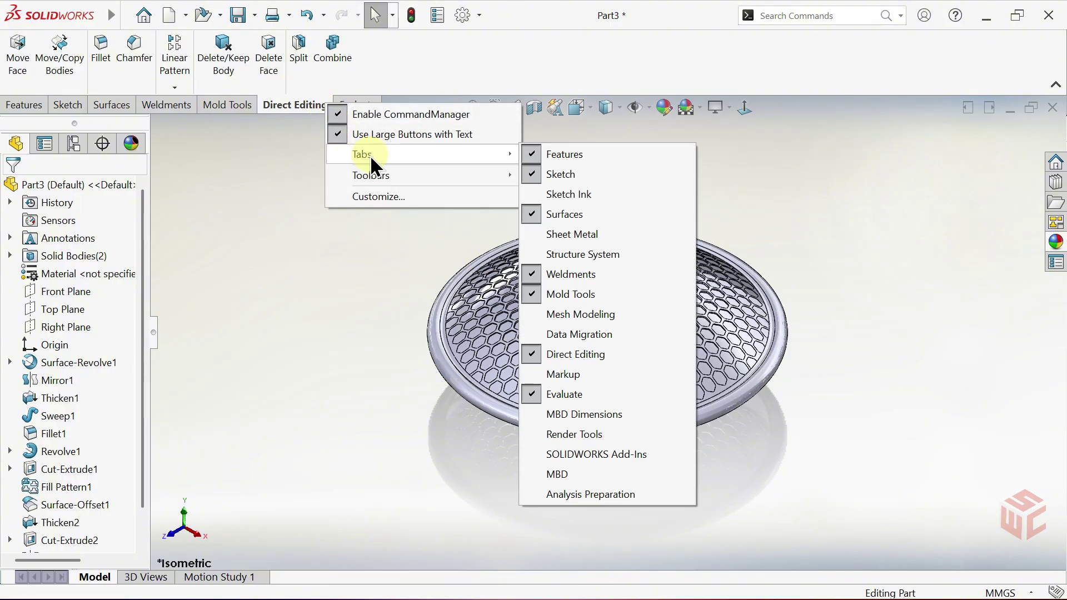
click(572, 434)
click(416, 109)
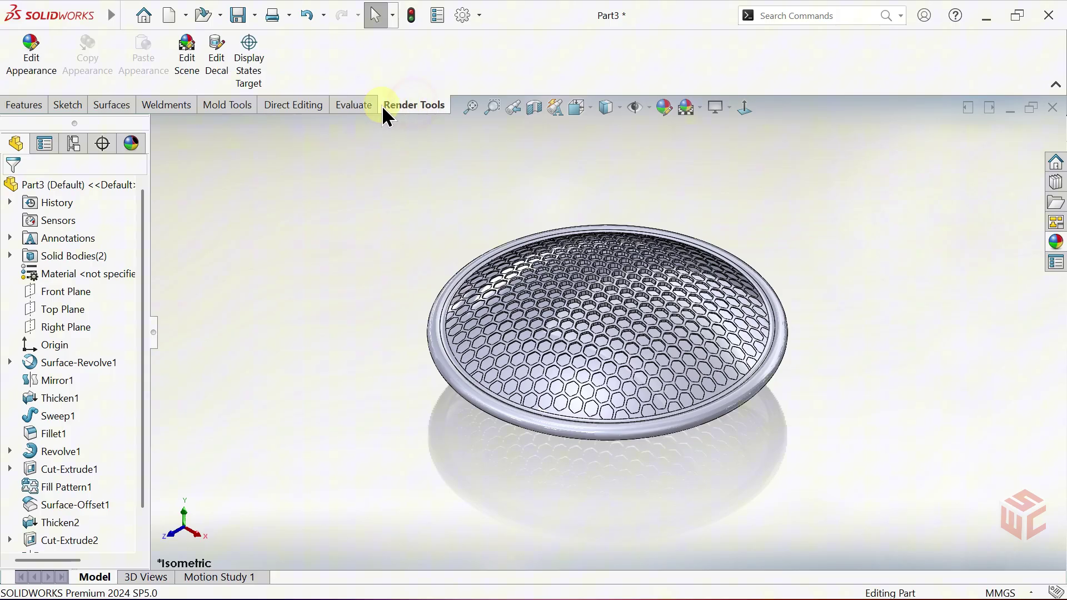
Step: Set the scene background to Color with Keep background checked
click(190, 68)
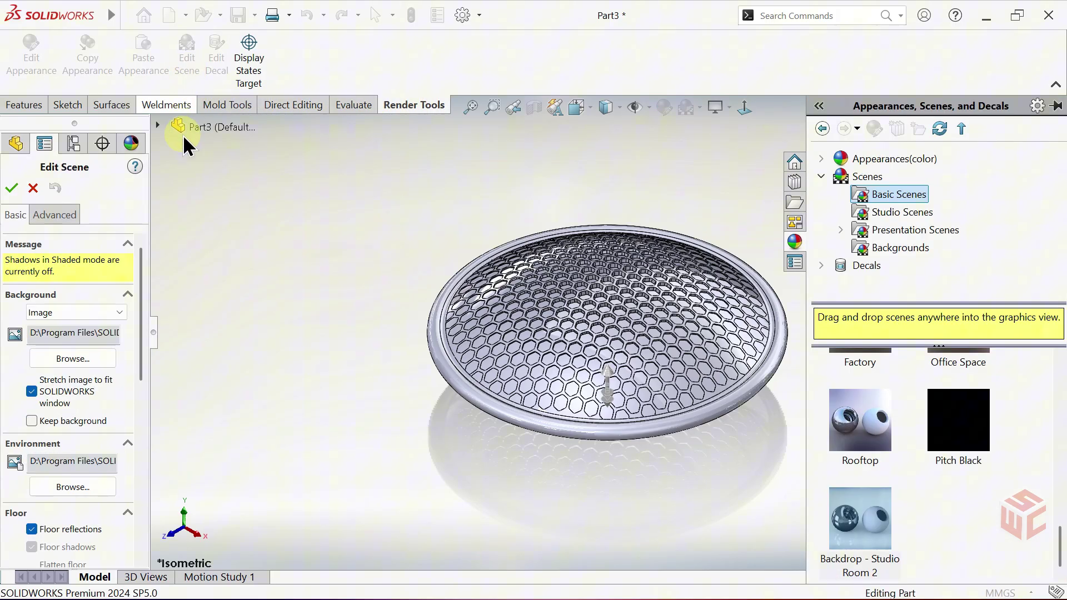
click(89, 312)
click(68, 338)
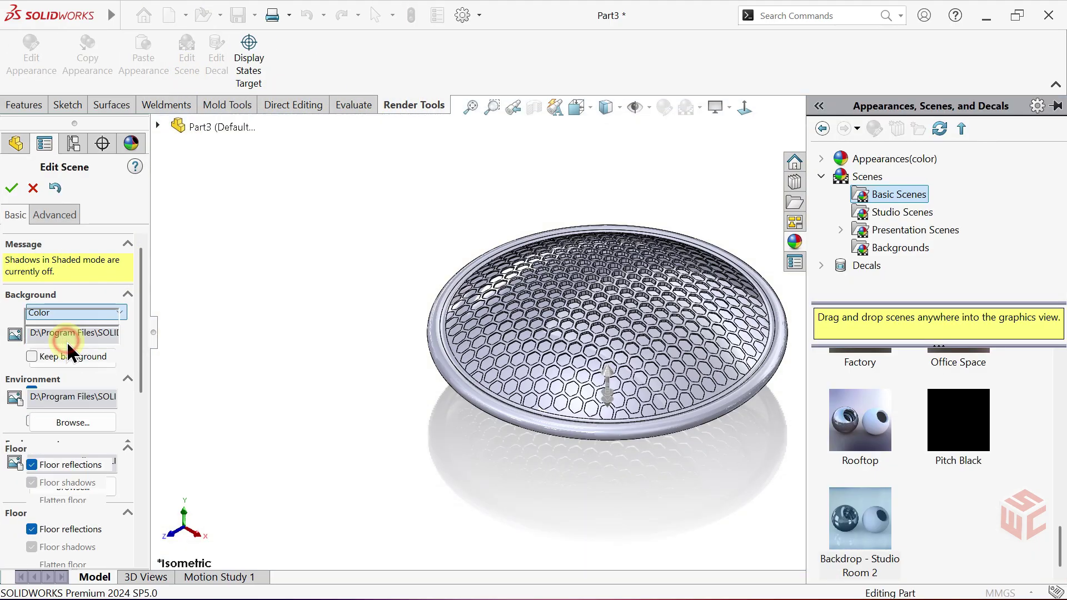
click(55, 355)
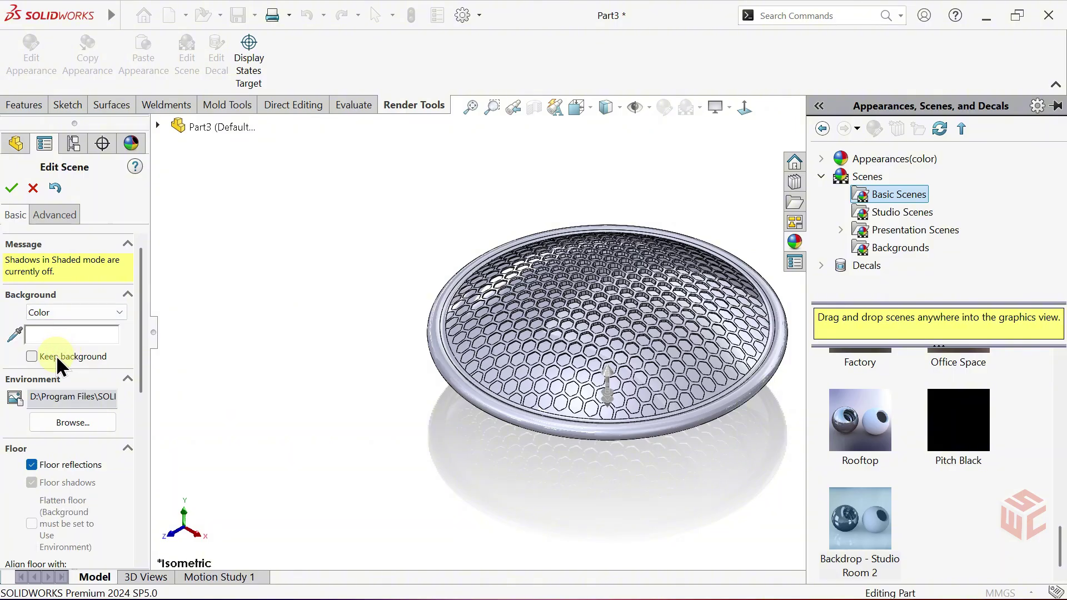
click(10, 189)
Step: Close the appearances library and turn on RealView Graphics
click(299, 218)
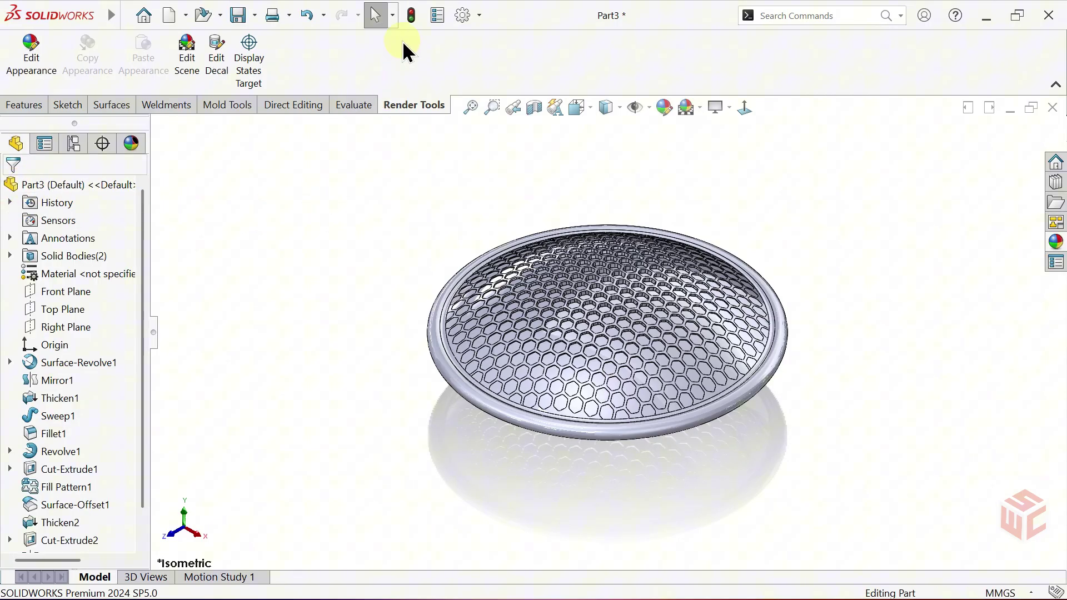
click(411, 17)
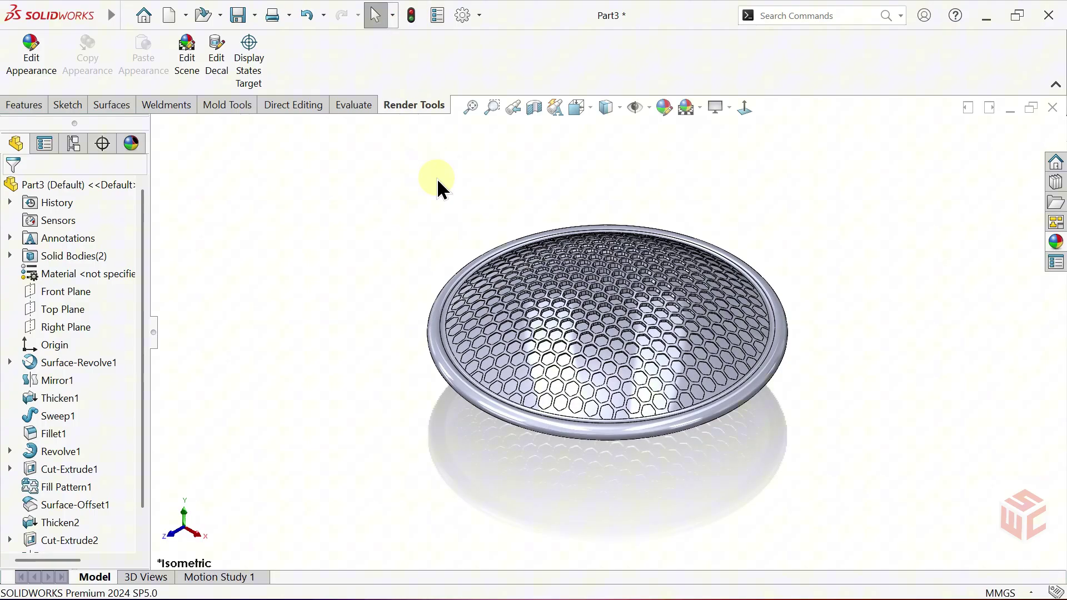
middle_drag(444, 187, 437, 258)
Step: Try brushed and polished steel, then apply satin finish stainless steel to the dome
click(1056, 243)
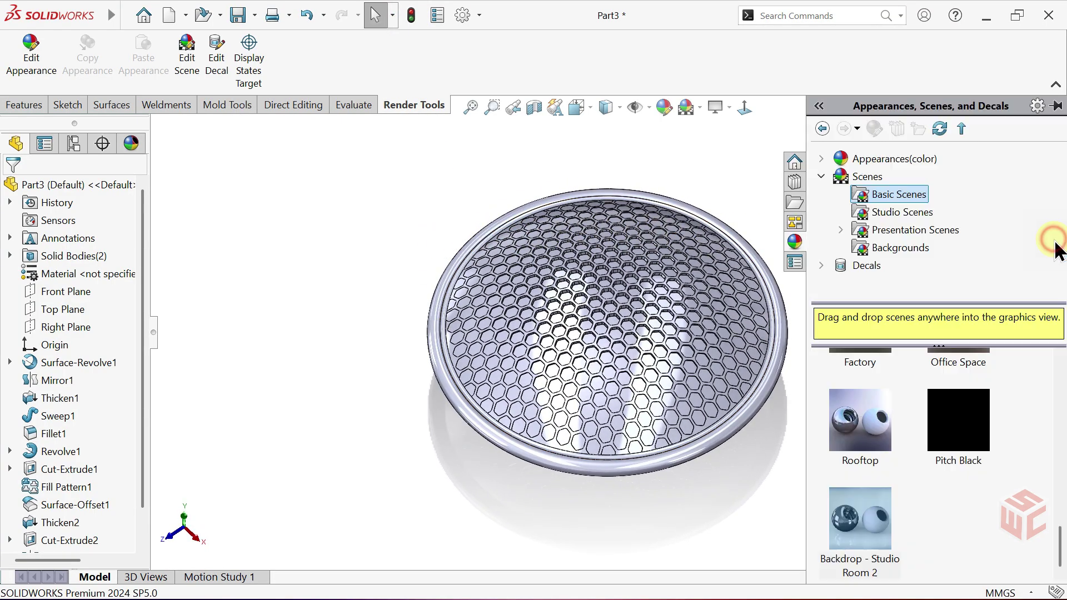
click(822, 175)
click(821, 159)
click(840, 194)
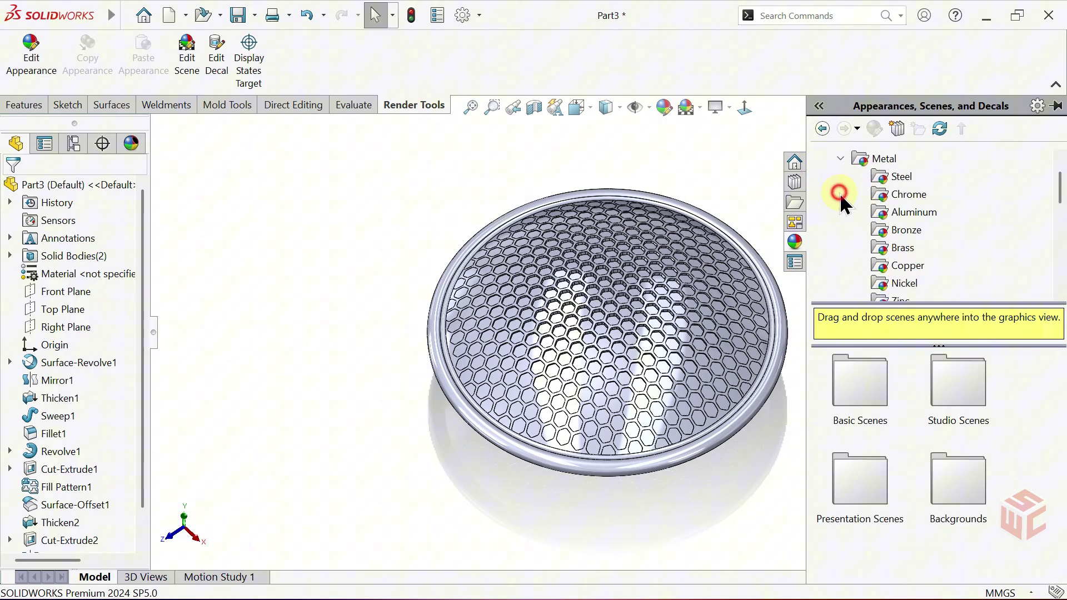
click(898, 176)
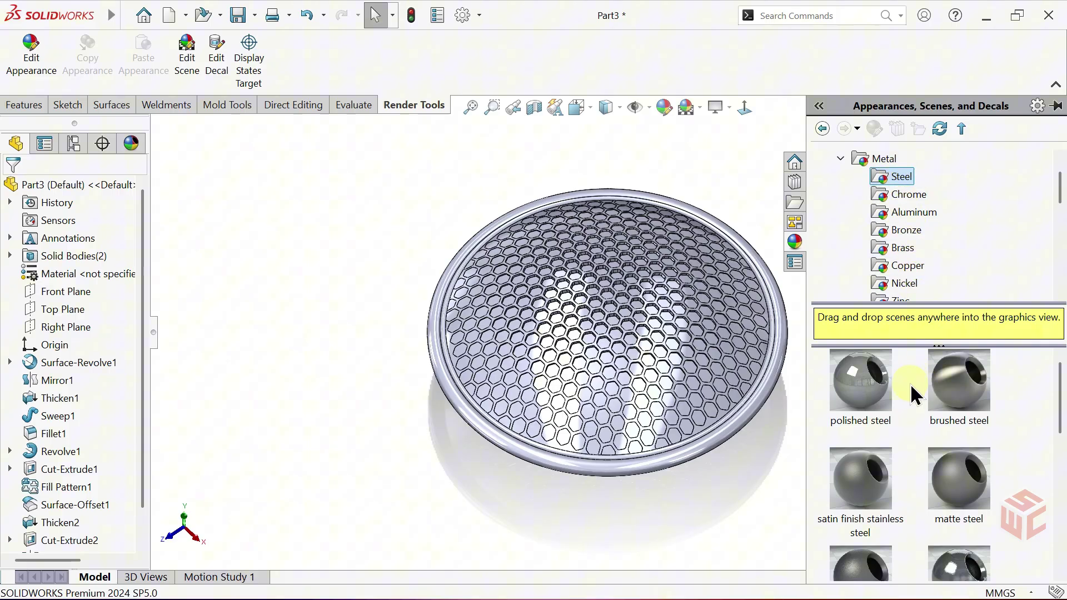
double_click(938, 388)
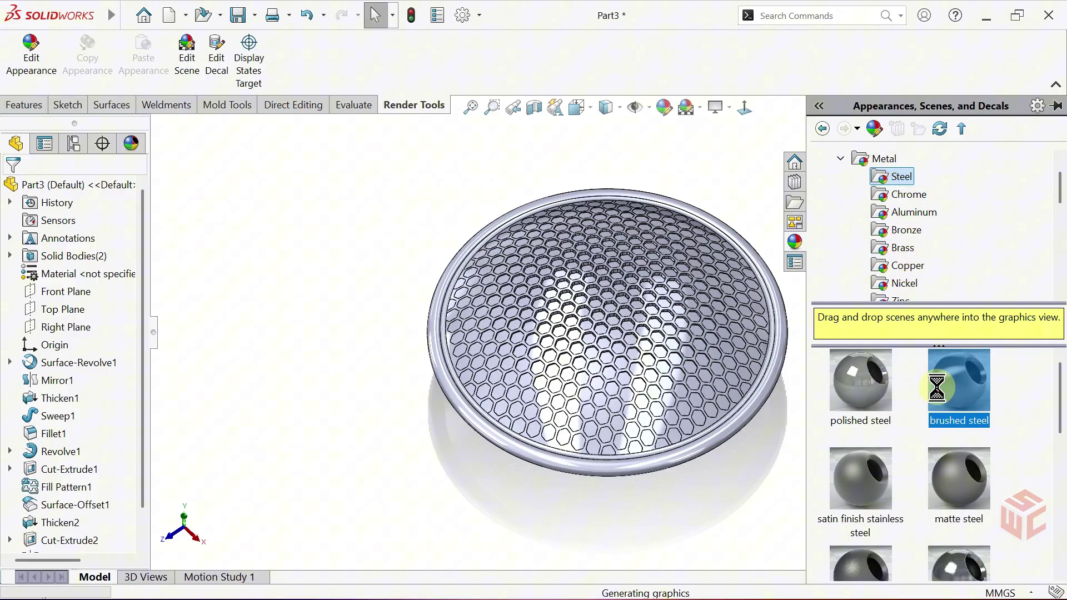
mouse_move(938, 396)
mouse_down()
mouse_move(740, 411)
mouse_move(743, 348)
mouse_move(731, 389)
mouse_up()
double_click(847, 375)
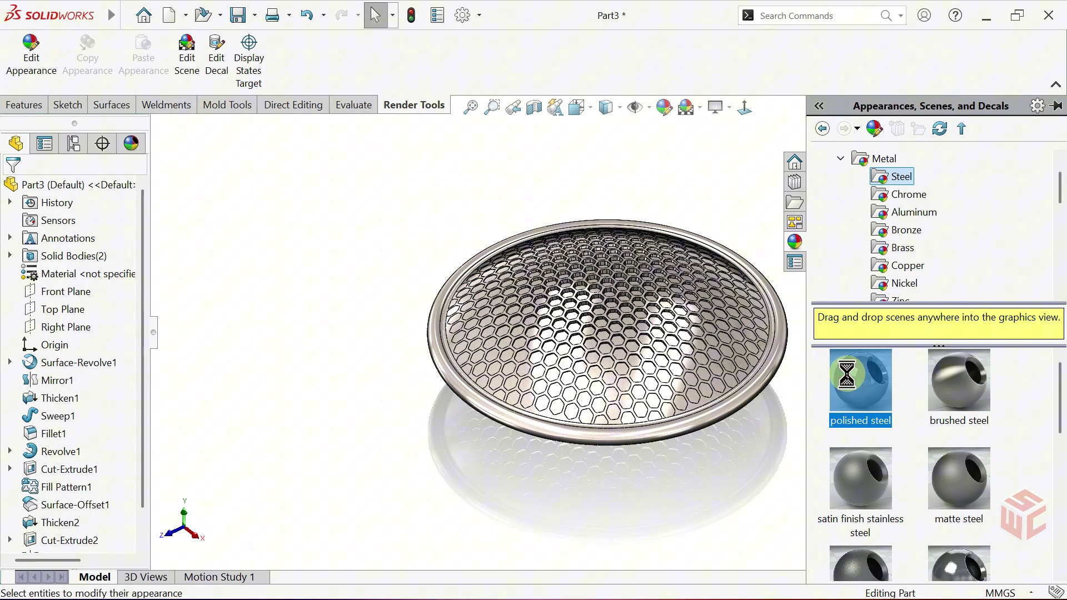
middle_drag(738, 424, 717, 423)
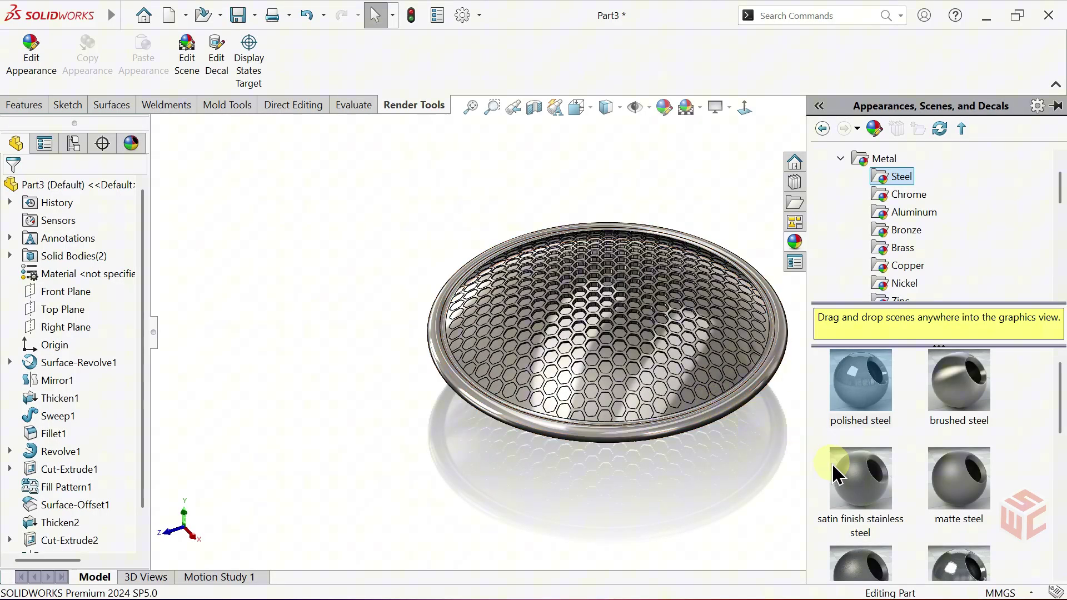
click(856, 474)
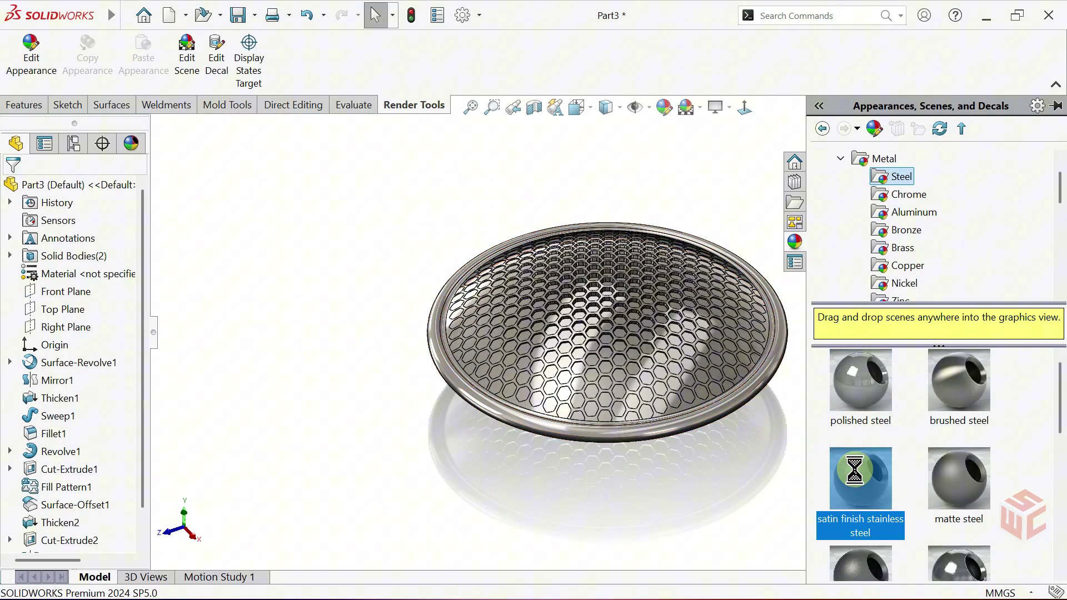
middle_drag(718, 450, 753, 478)
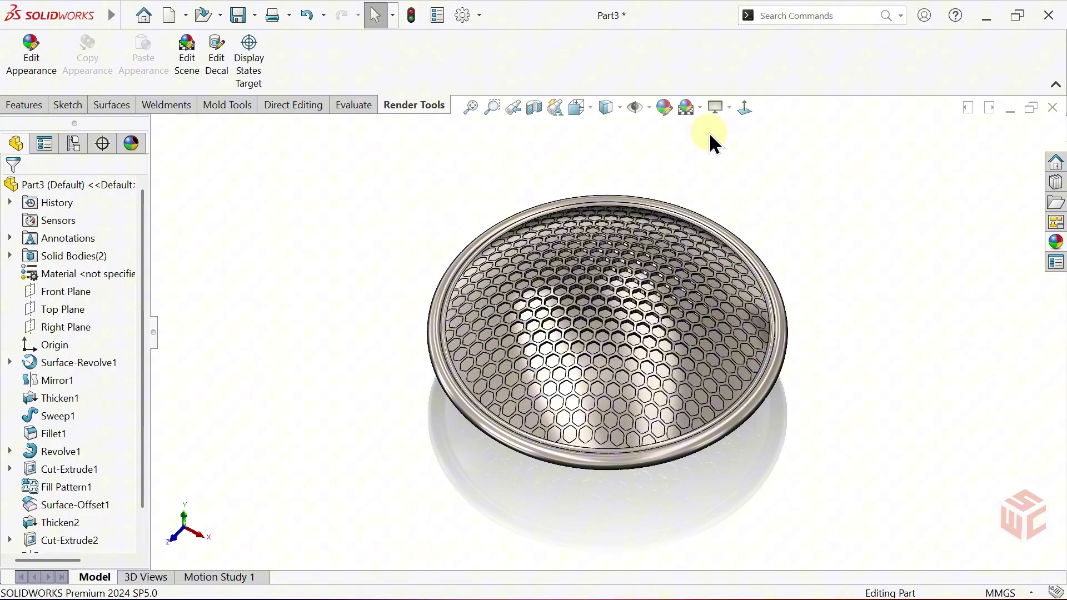
Step: Enable Shadows In Shaded Mode and Ambient Occlusion, and set the display style to Shaded
click(729, 109)
click(718, 147)
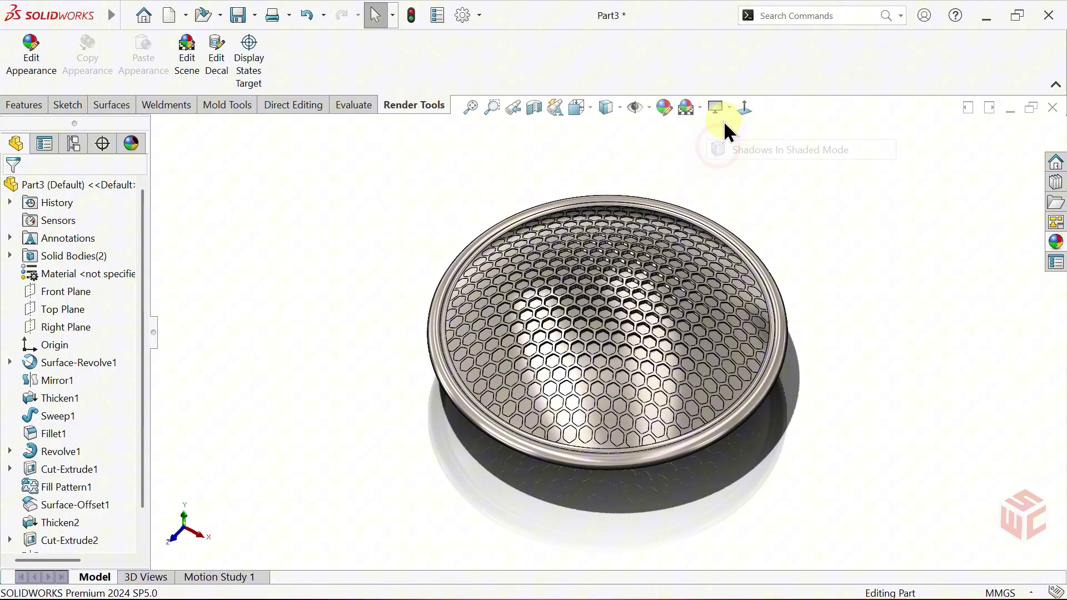
click(727, 108)
click(718, 164)
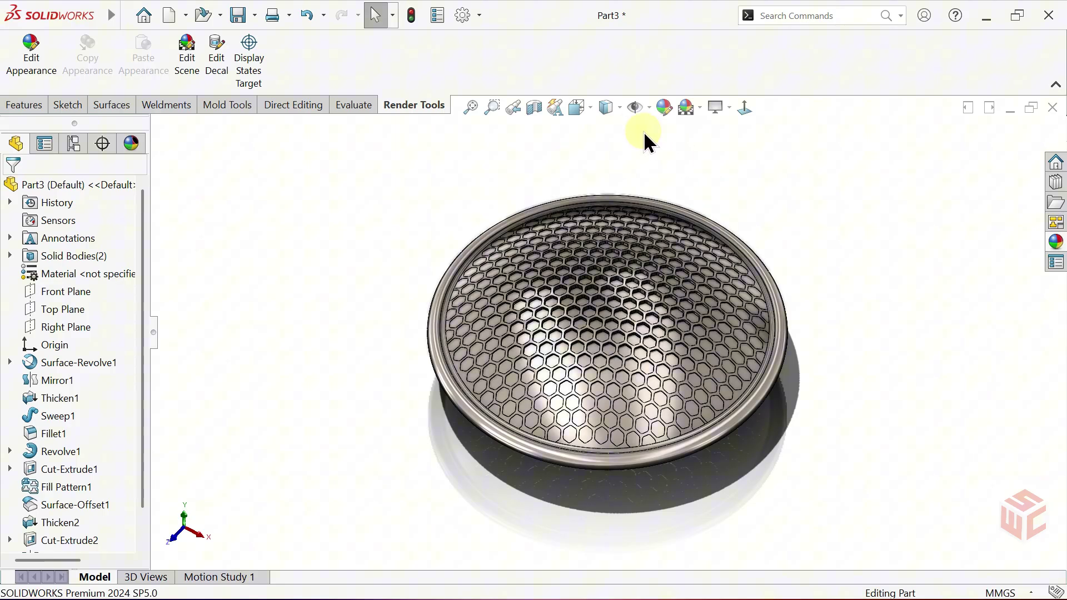
click(618, 107)
click(609, 149)
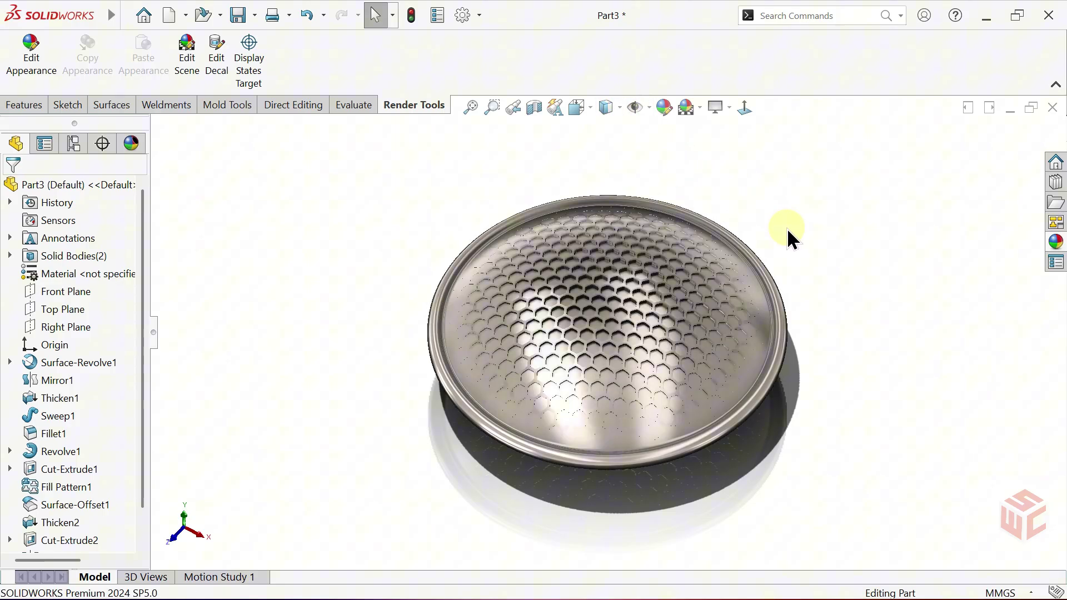
middle_drag(789, 239, 712, 212)
key(ctrl+7)
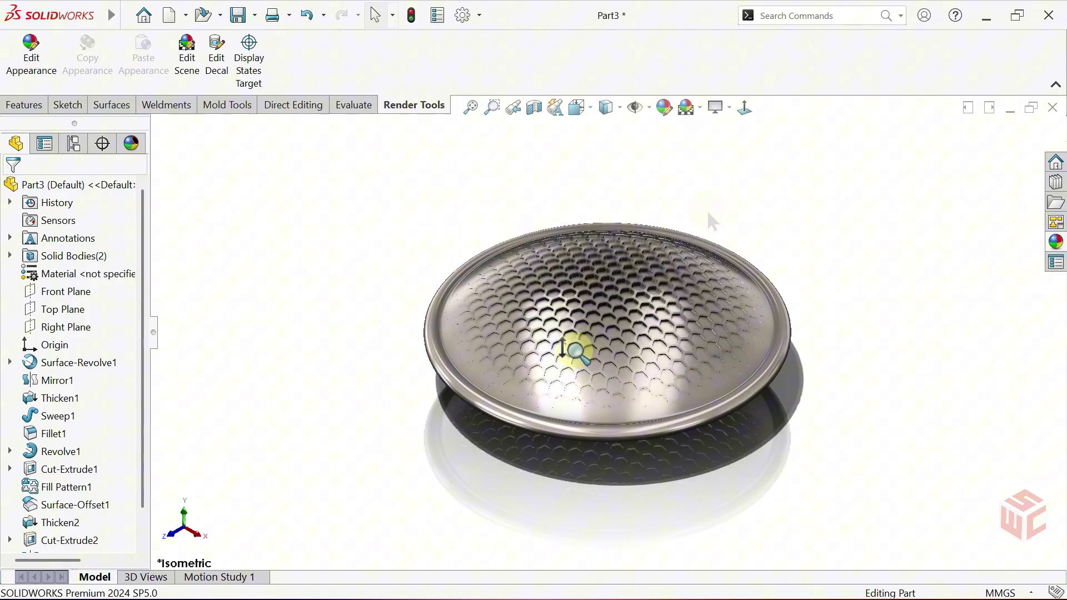
scroll(575, 350, down, 5)
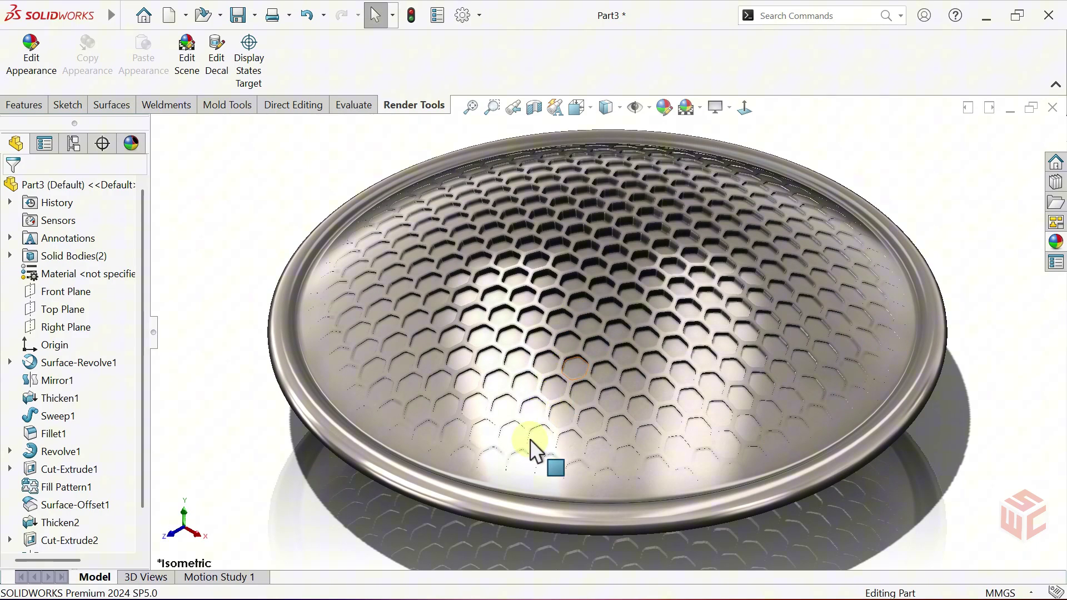
scroll(530, 450, down, 2)
middle_drag(531, 453, 538, 401)
key(f)
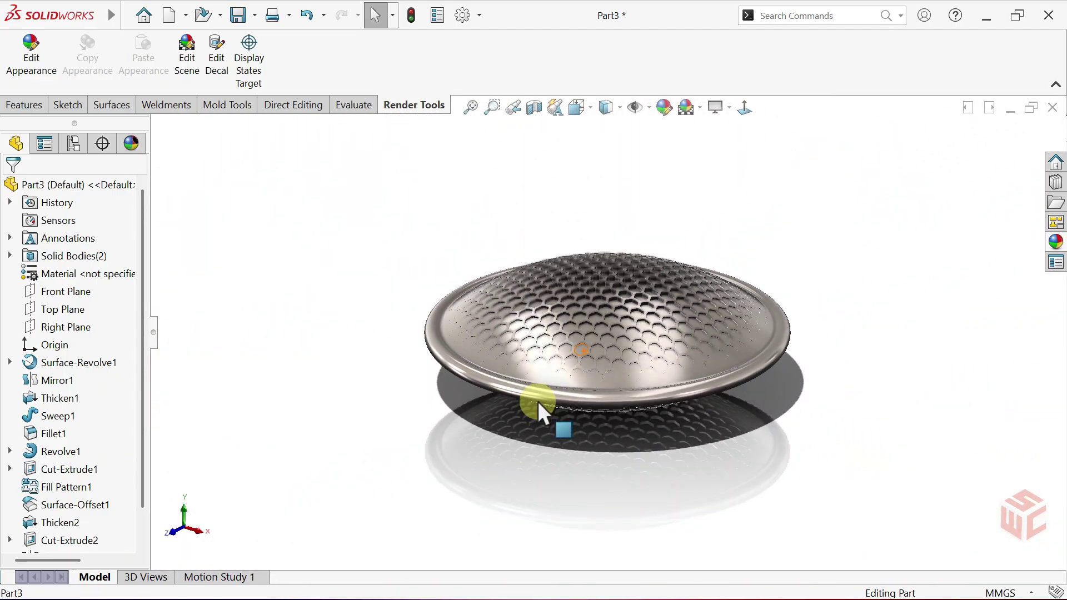
key(ctrl+7)
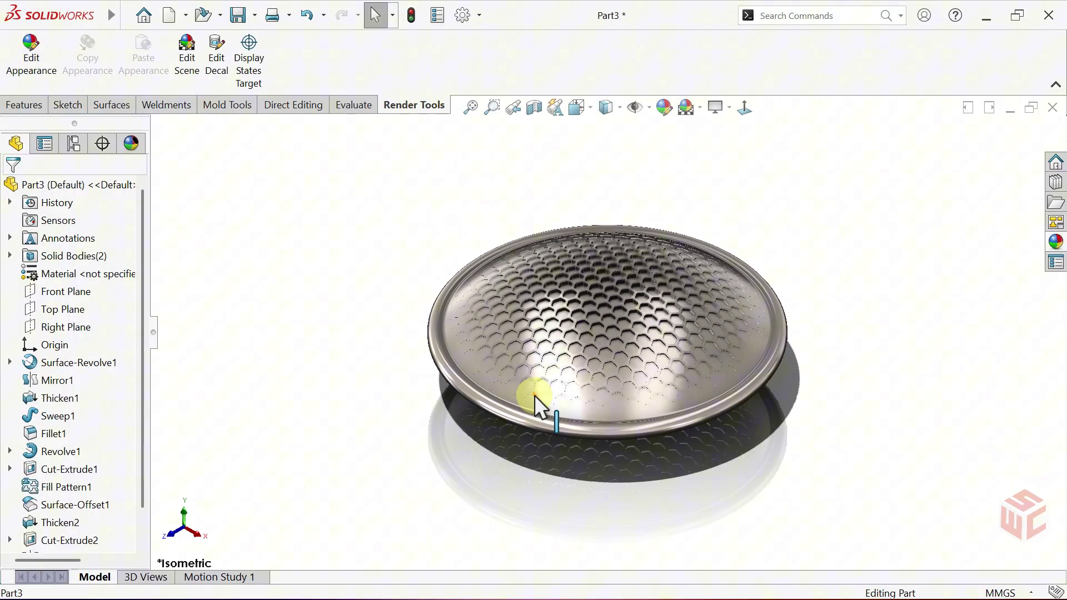
middle_drag(547, 414, 547, 298)
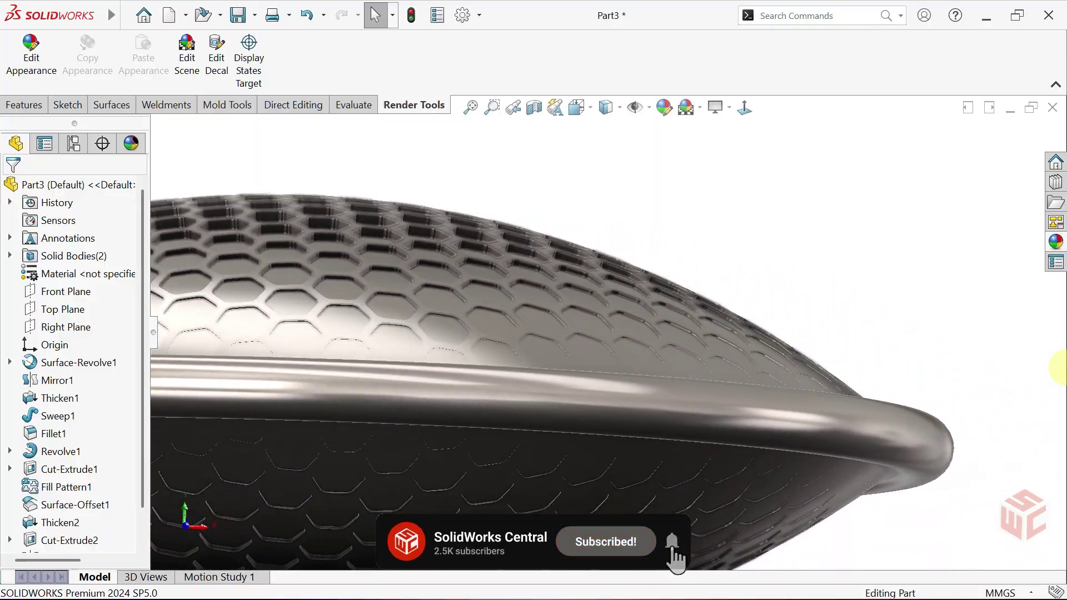